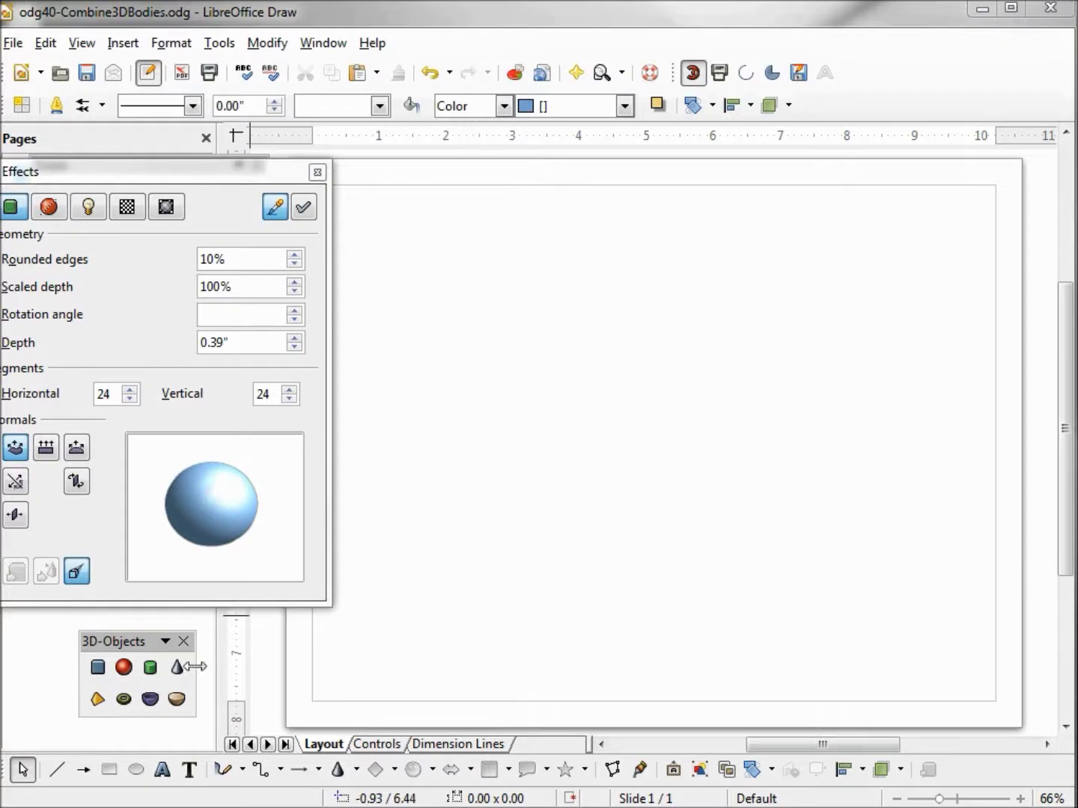
Draw a narrow 3D cone near the page centre and fill it with Chart 11 red
click(177, 667)
drag(446, 322, 445, 540)
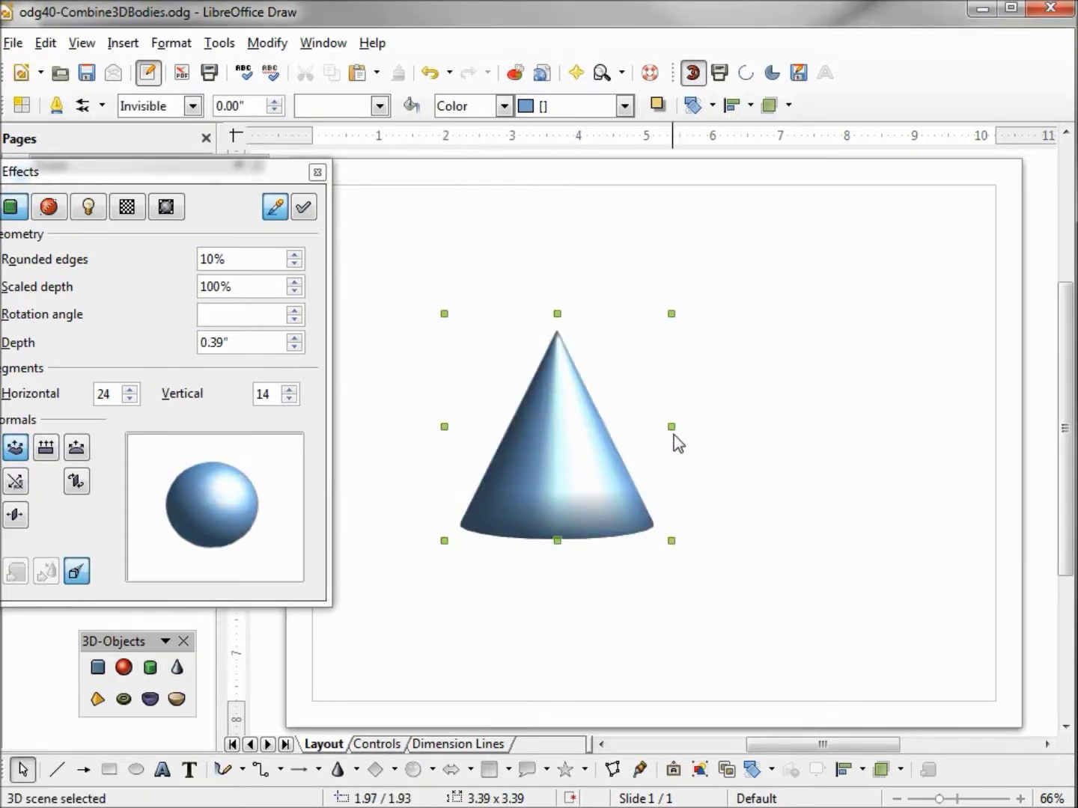
drag(671, 427, 581, 431)
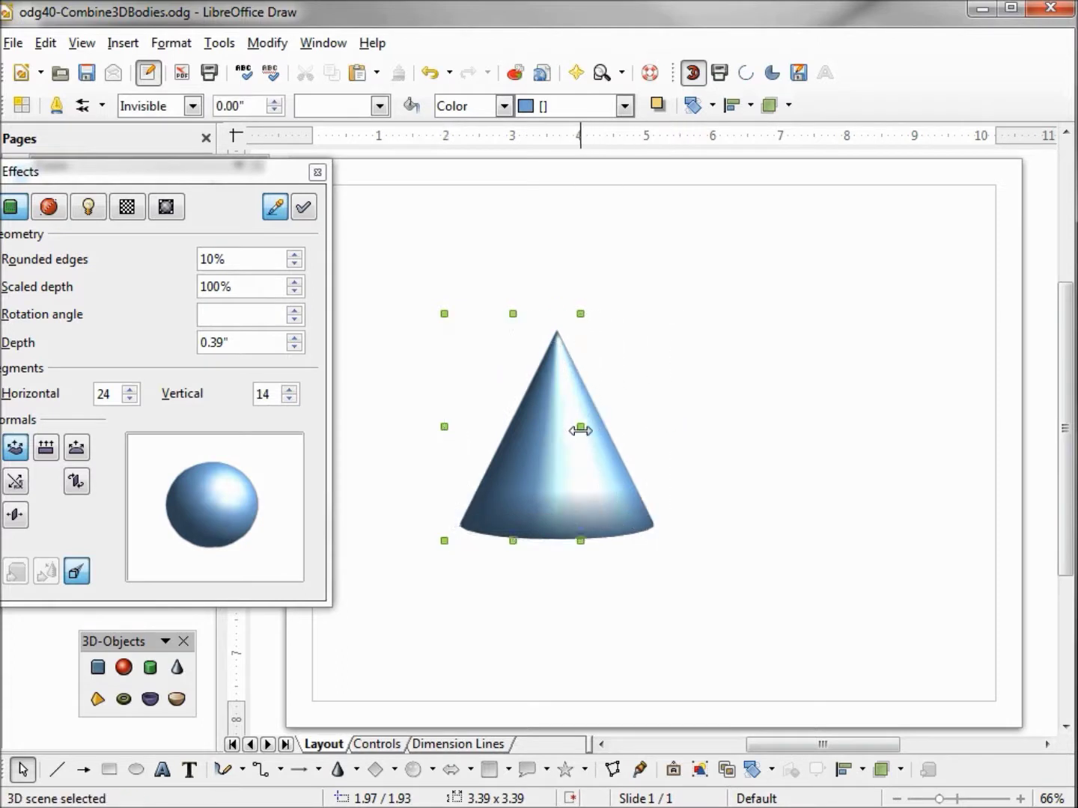
click(624, 106)
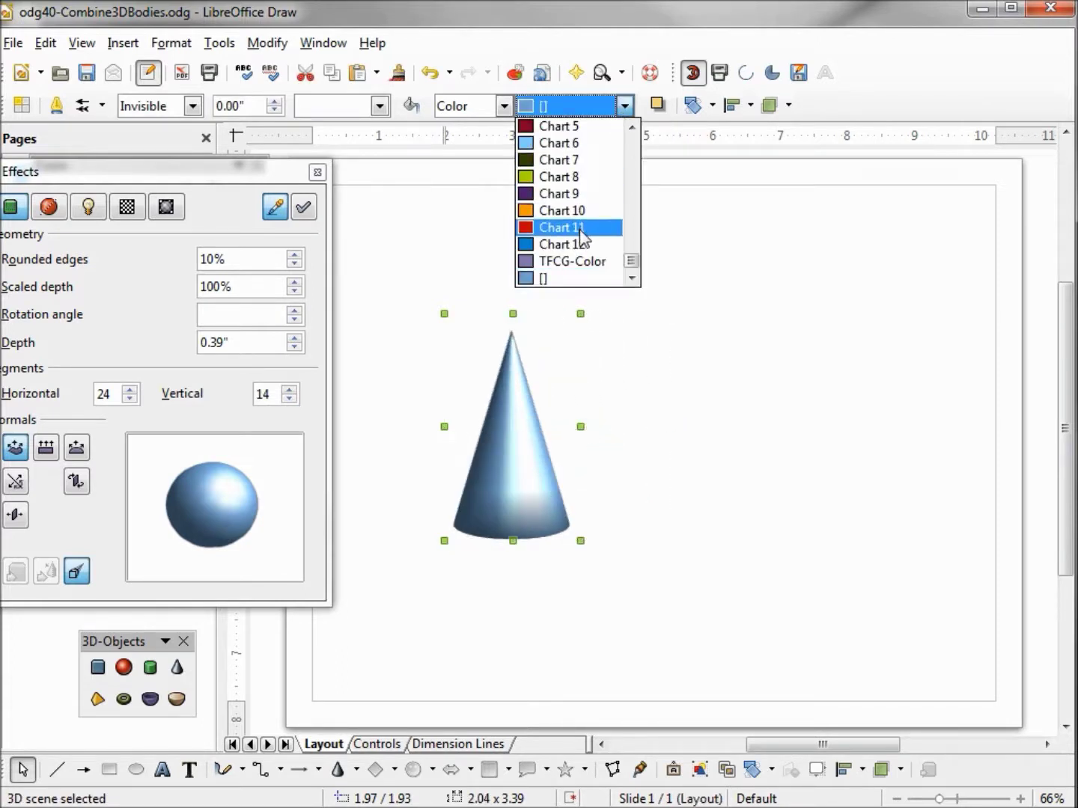
click(582, 232)
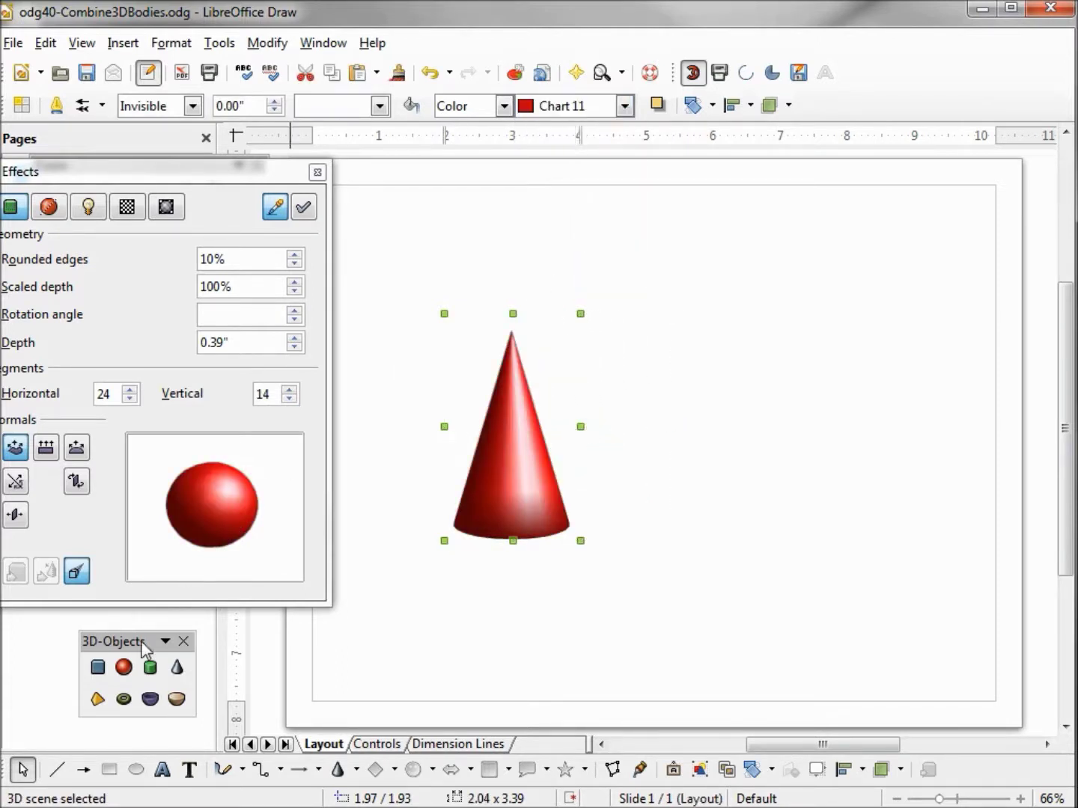
Draw a 3D sphere, colour it Black, and drag it onto the cone's tip
click(124, 667)
mouse_move(758, 249)
mouse_down()
mouse_move(758, 330)
mouse_move(778, 367)
mouse_up()
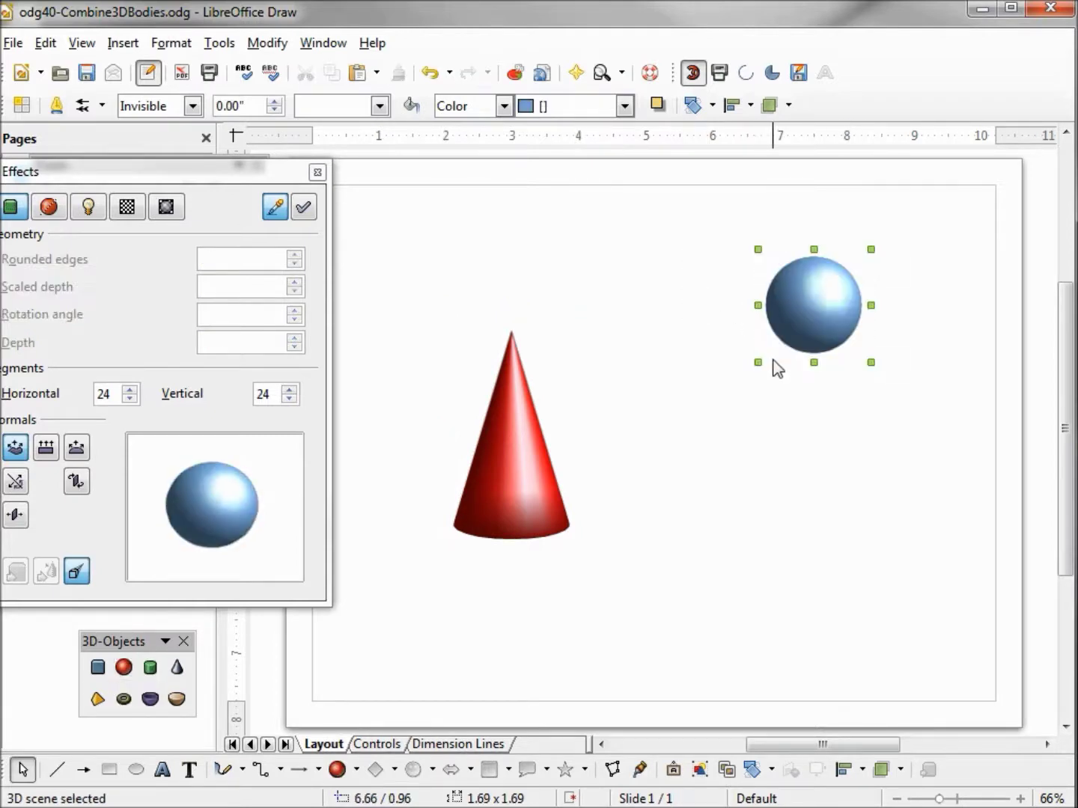
click(623, 105)
drag(629, 259, 630, 145)
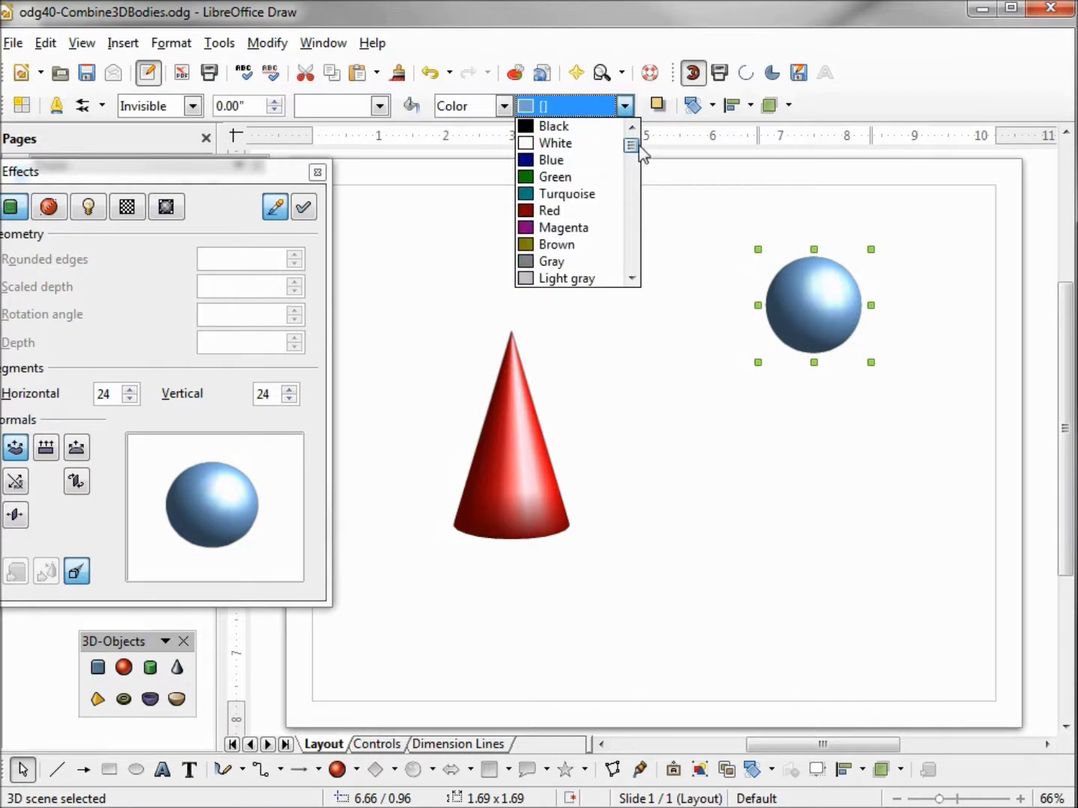
click(596, 127)
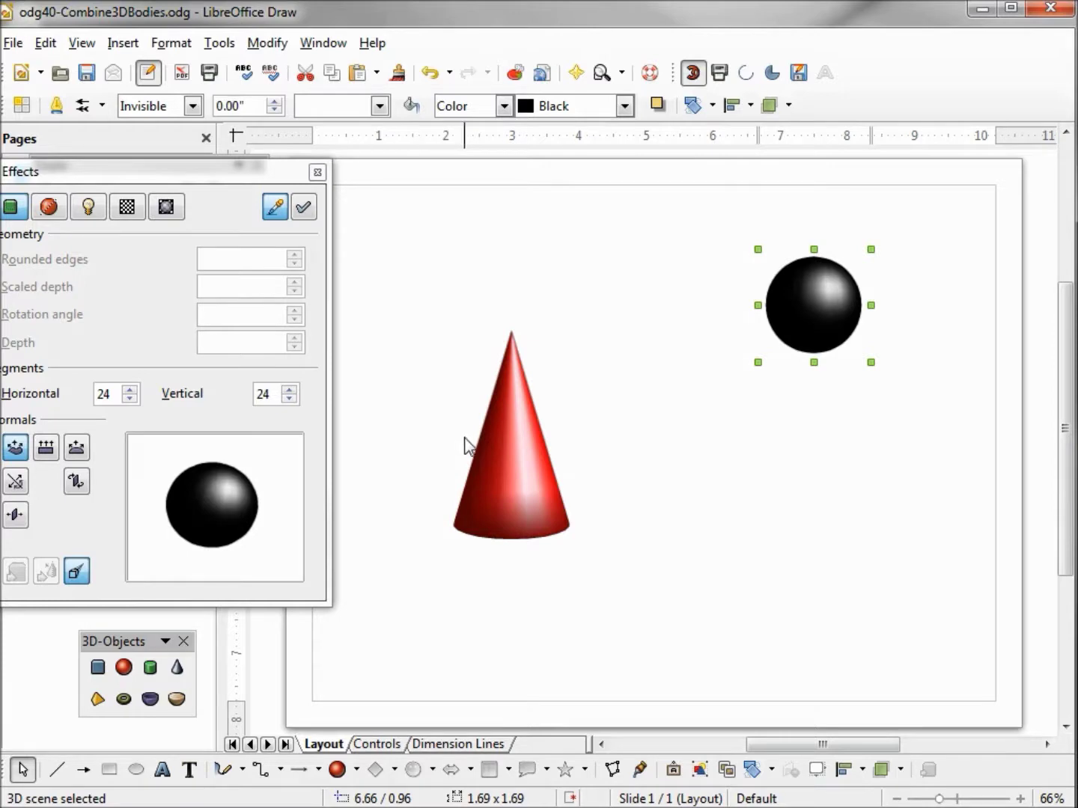
drag(830, 297, 528, 318)
Group the red cone and black sphere into one object
shift+click(541, 500)
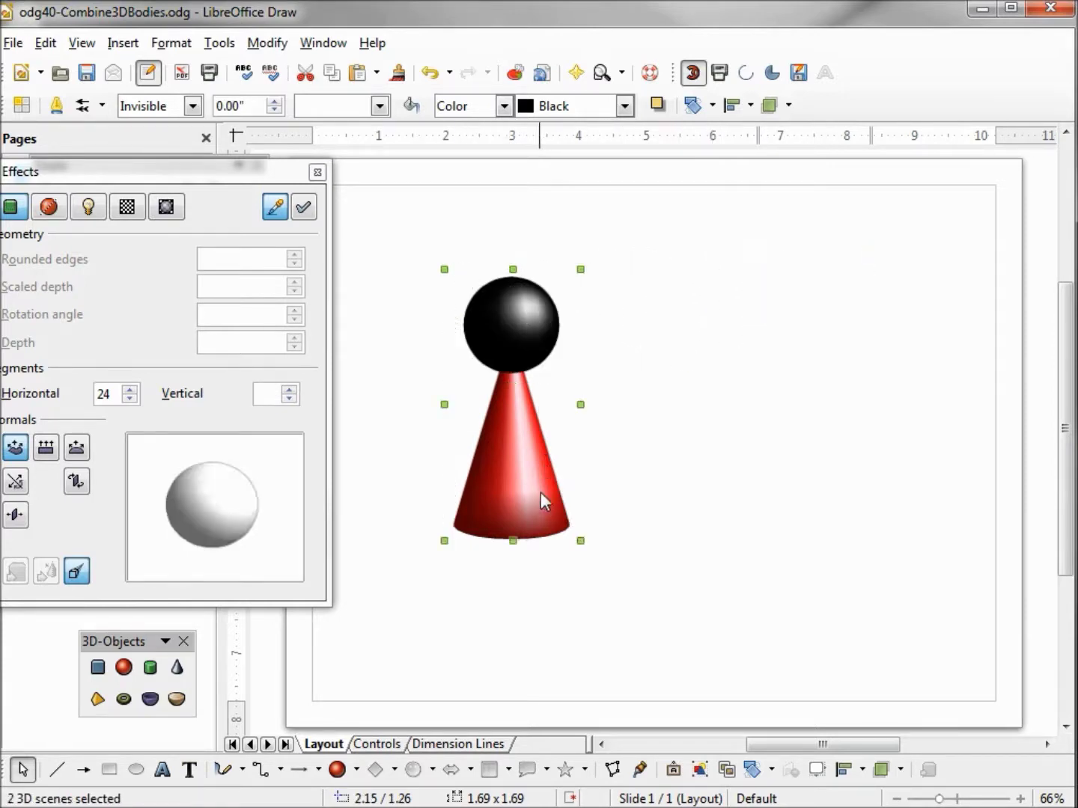
click(254, 46)
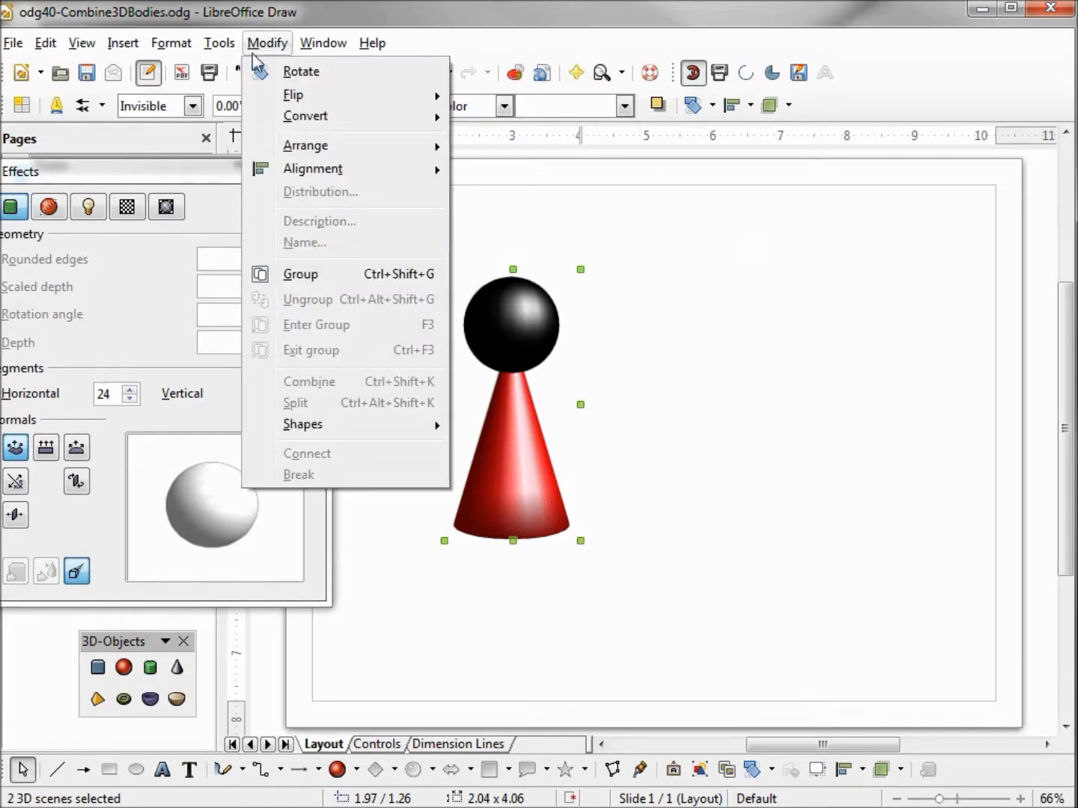
click(292, 277)
click(754, 357)
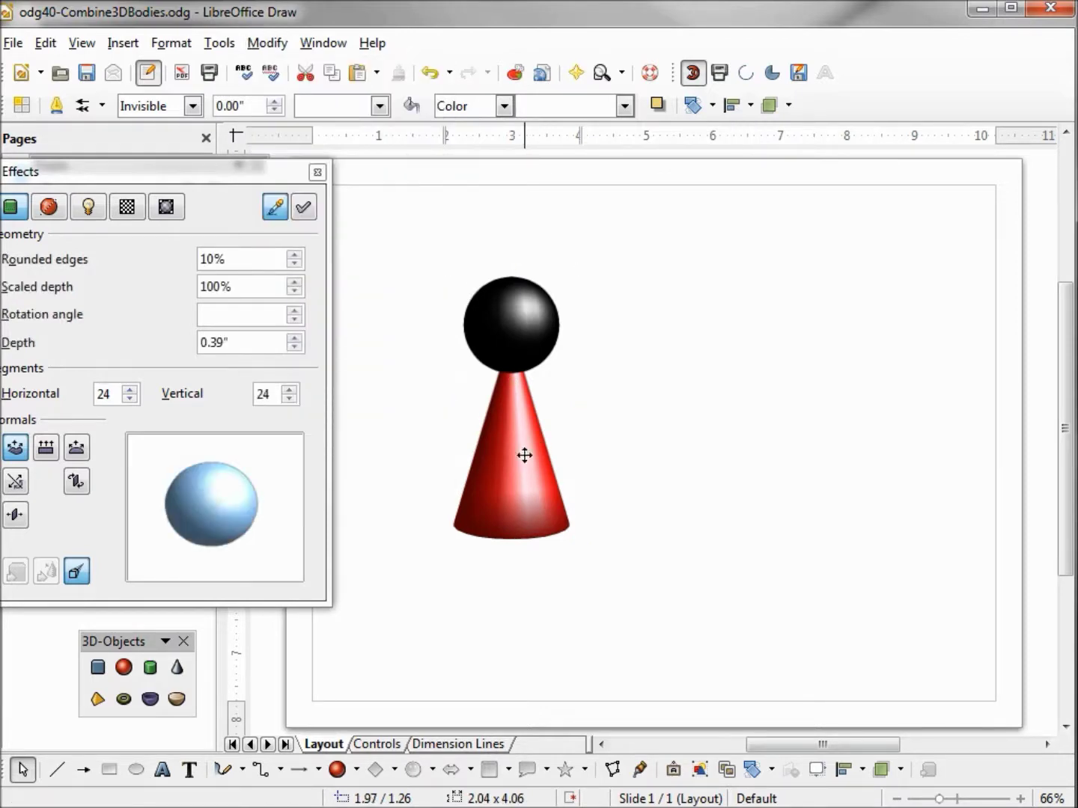
Move the group right and tilt it clockwise, then undo those changes
drag(521, 454, 733, 454)
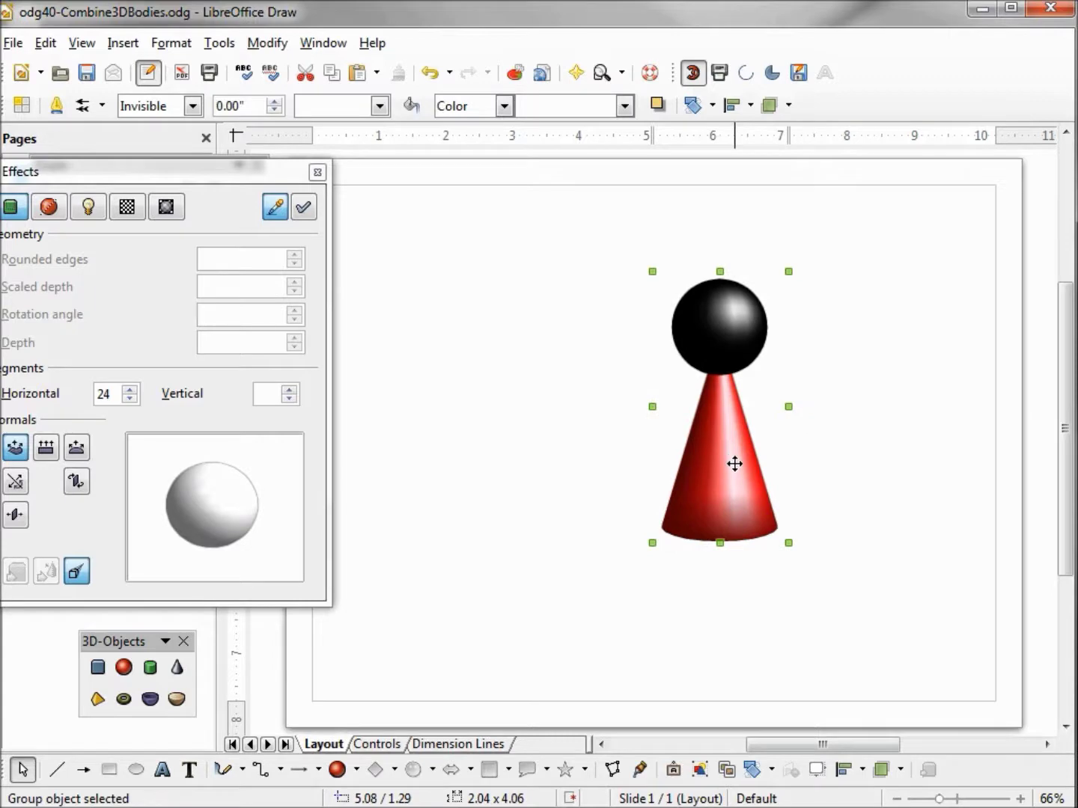
click(753, 770)
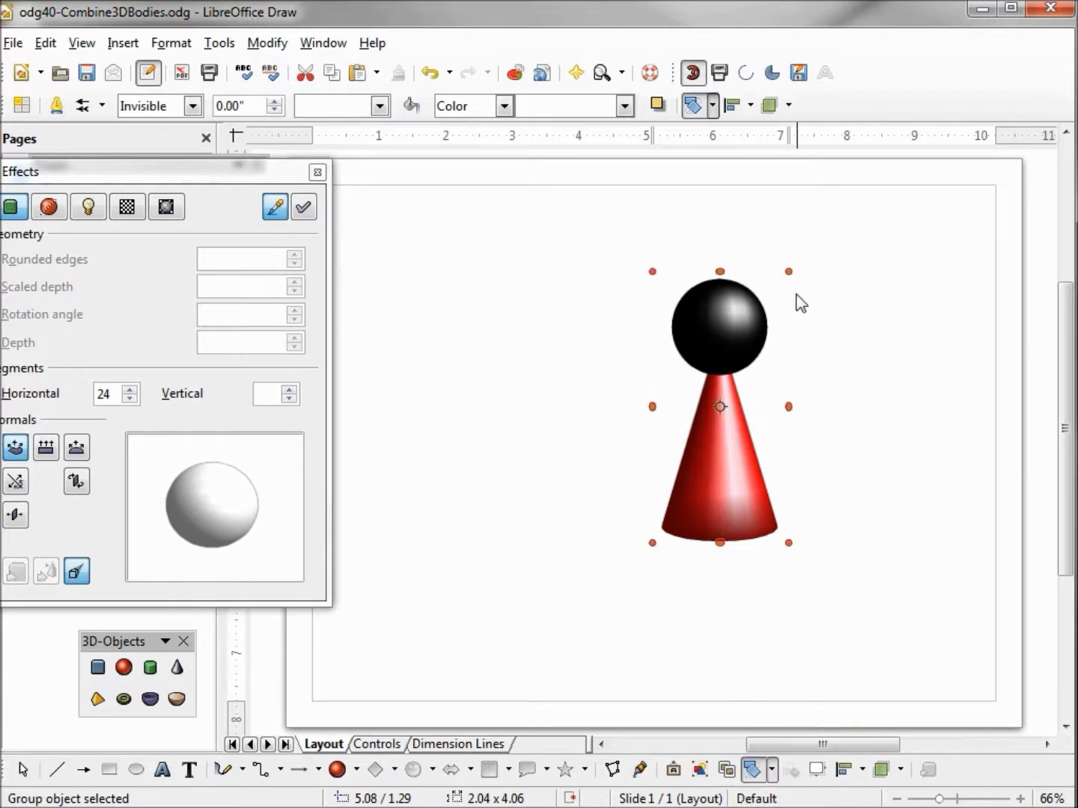
drag(794, 273, 845, 441)
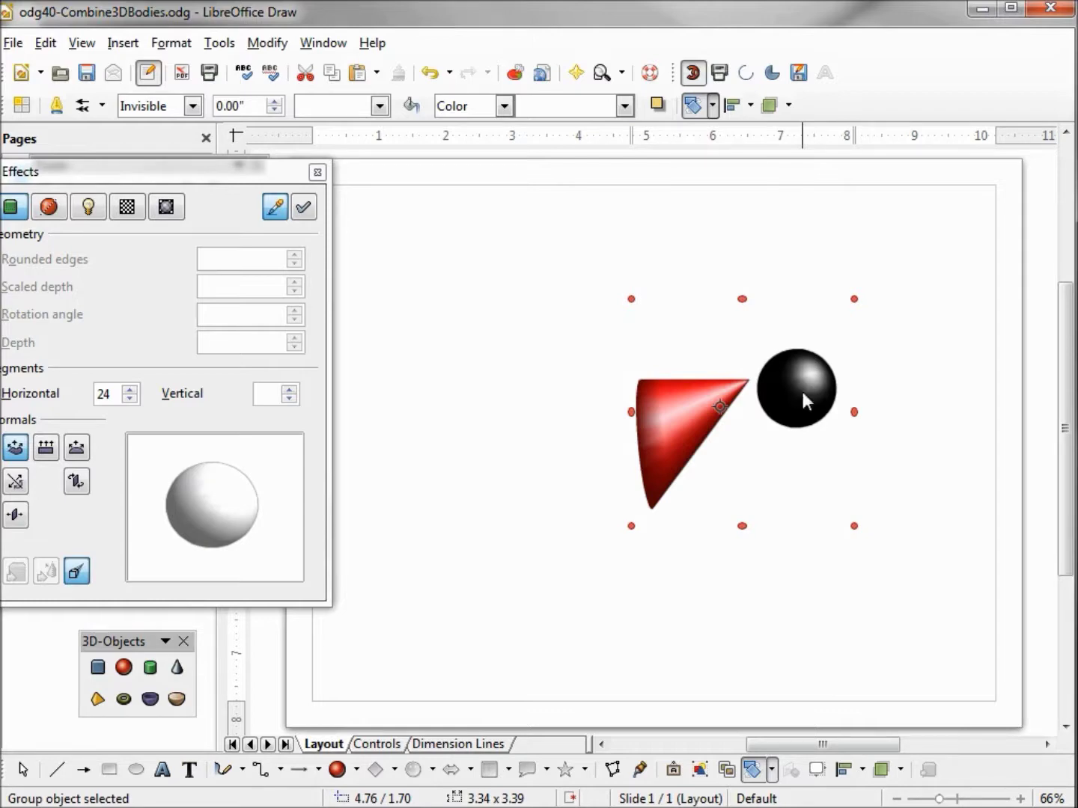
key(ctrl+z)
key(ctrl+z)
key(ctrl+z)
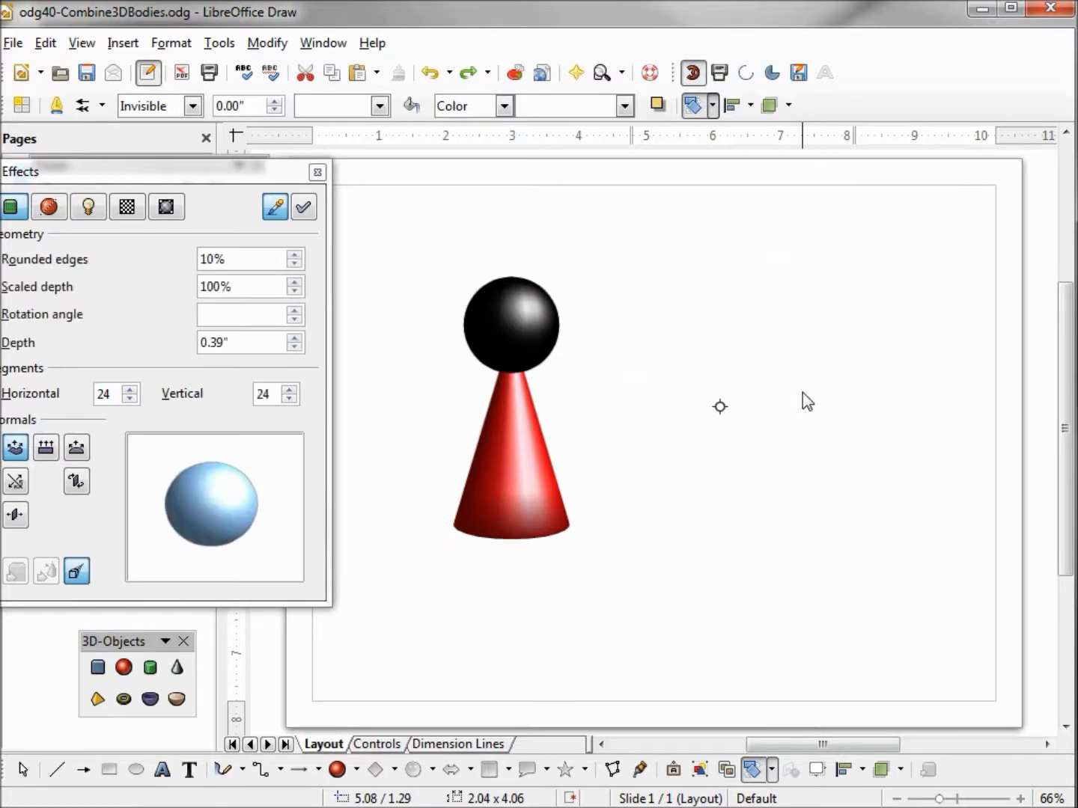
key(ctrl+z)
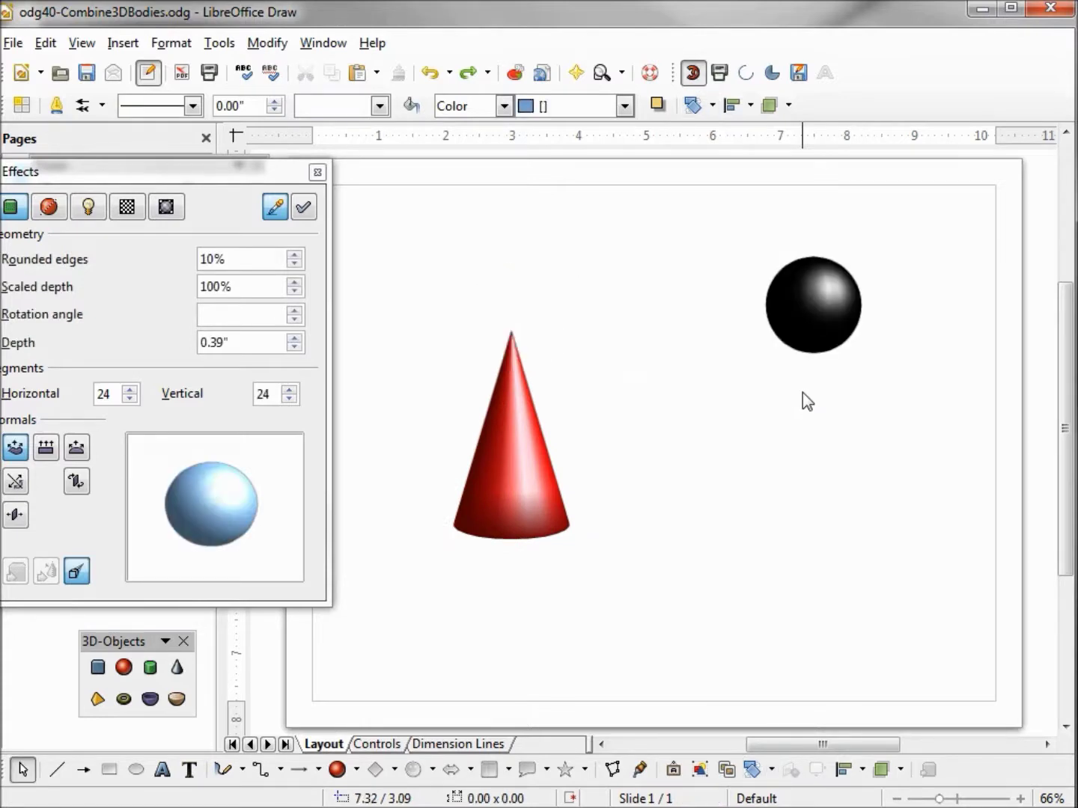
Copy the black sphere
click(805, 307)
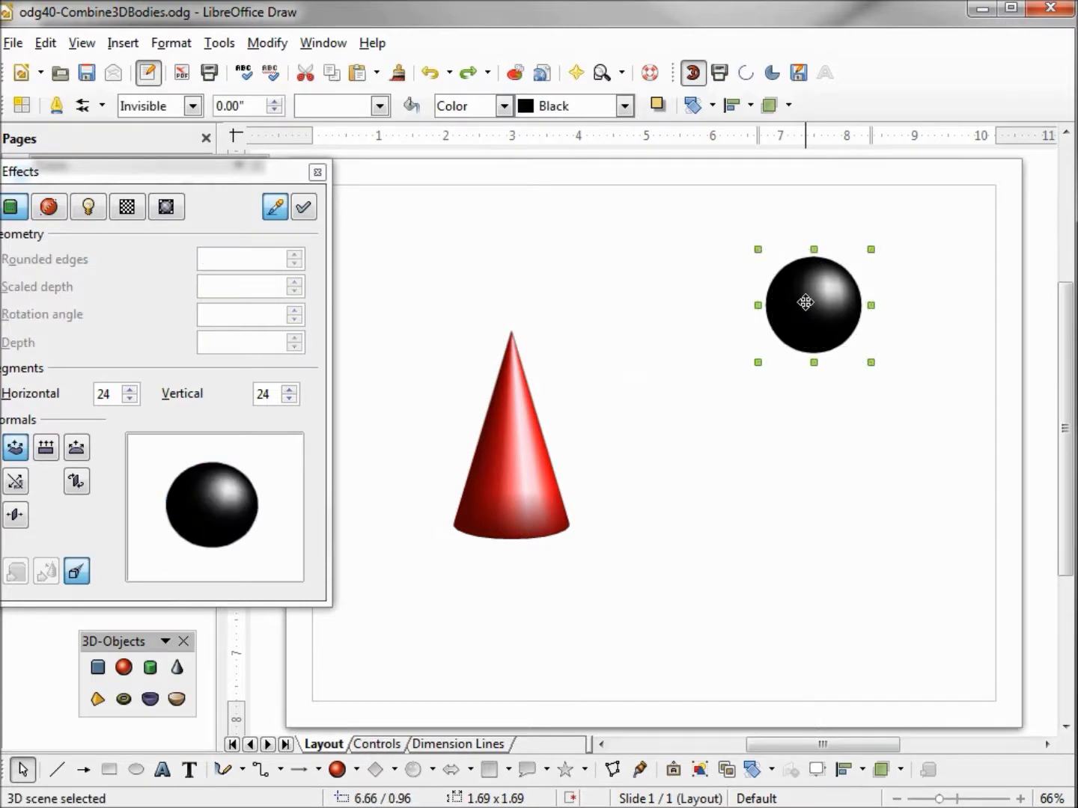
right_click(807, 306)
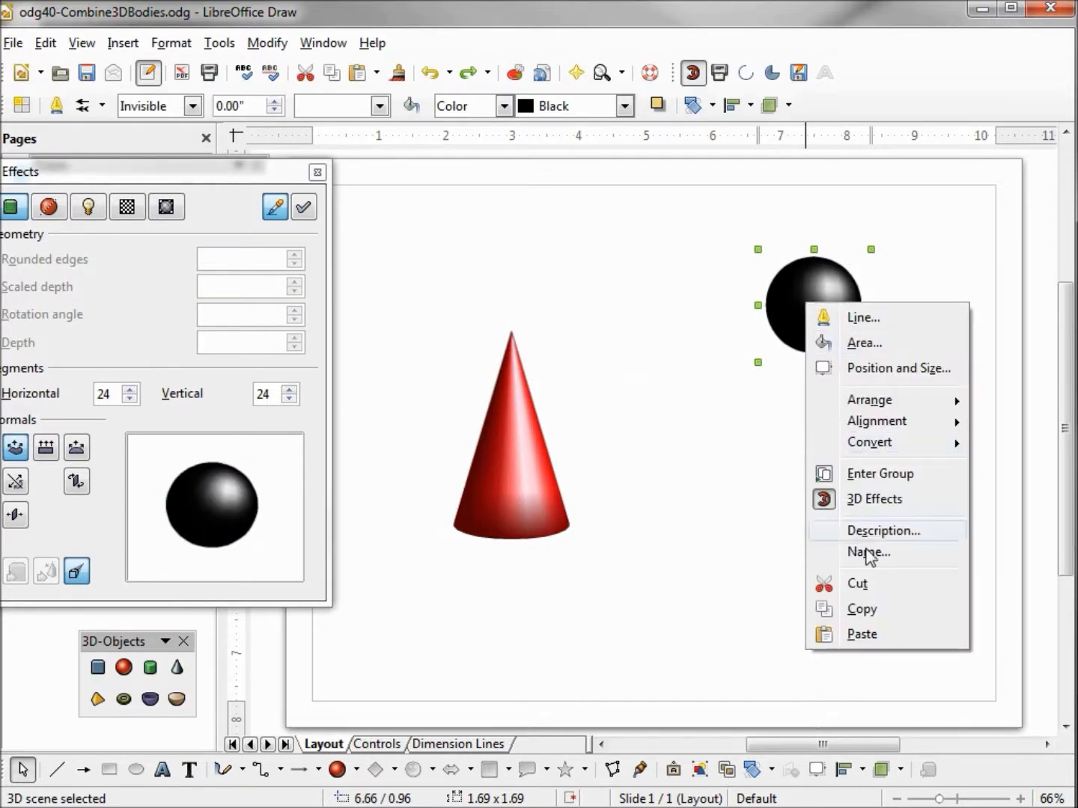
click(880, 617)
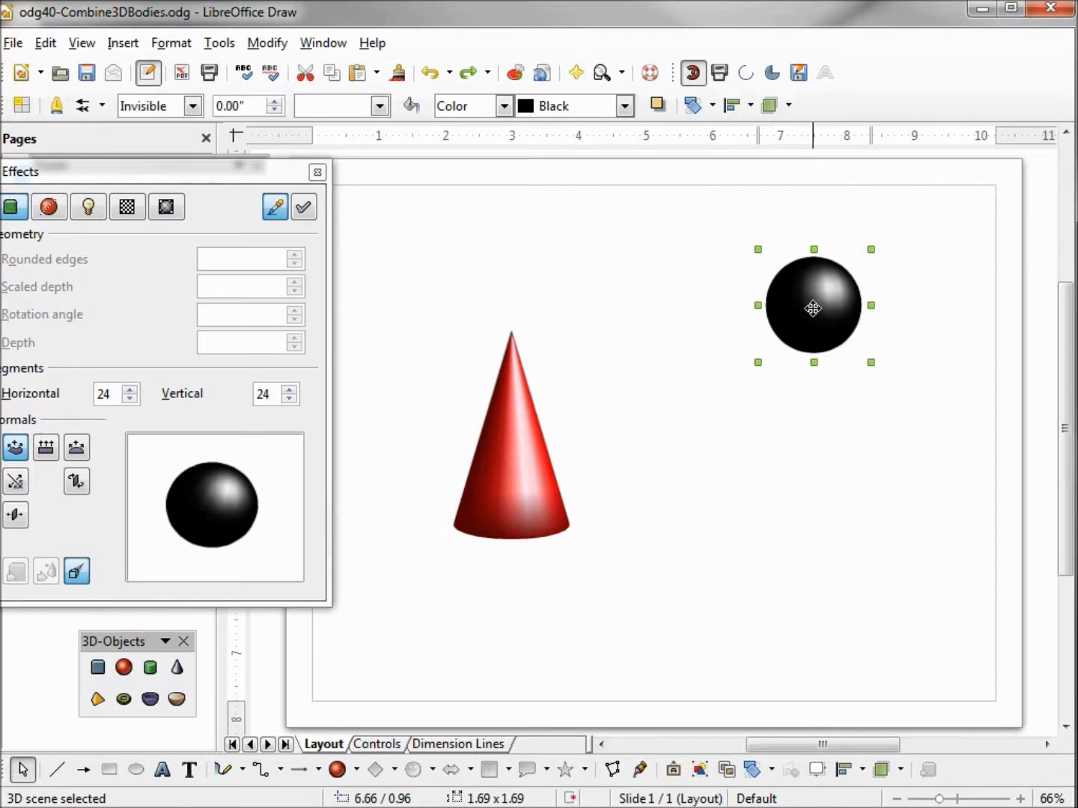
Enter the cone's 3D scene group and paste the sphere into it
click(515, 451)
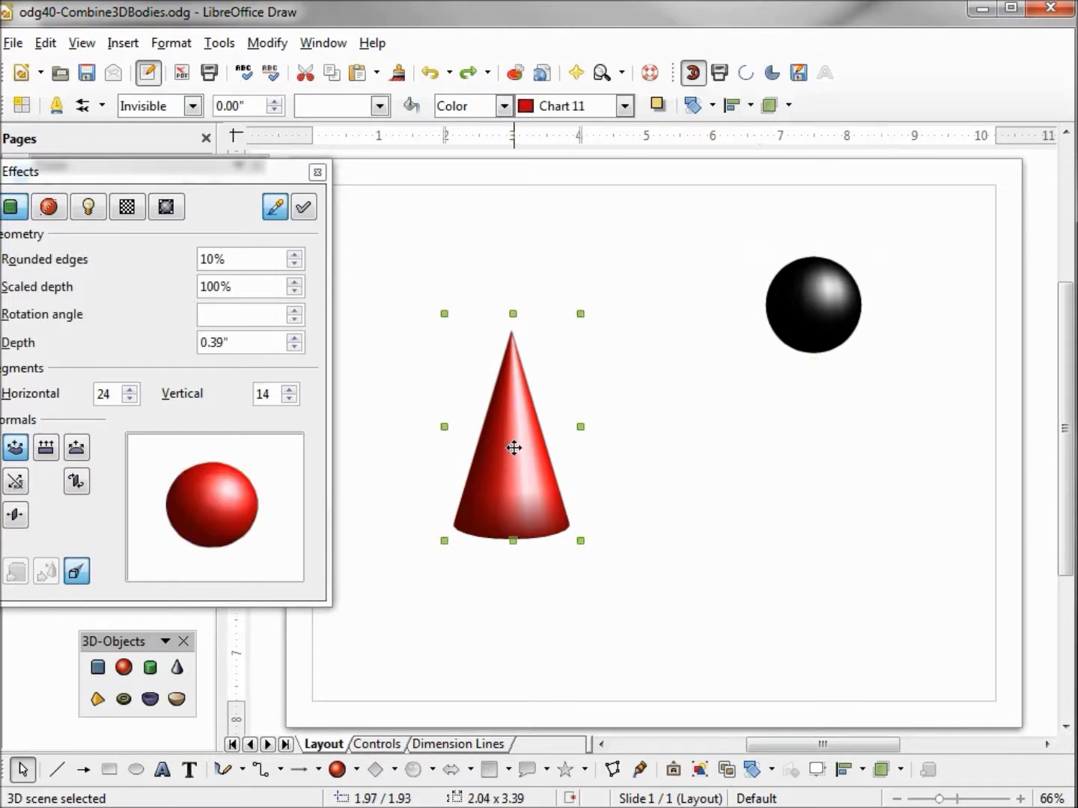
right_click(514, 448)
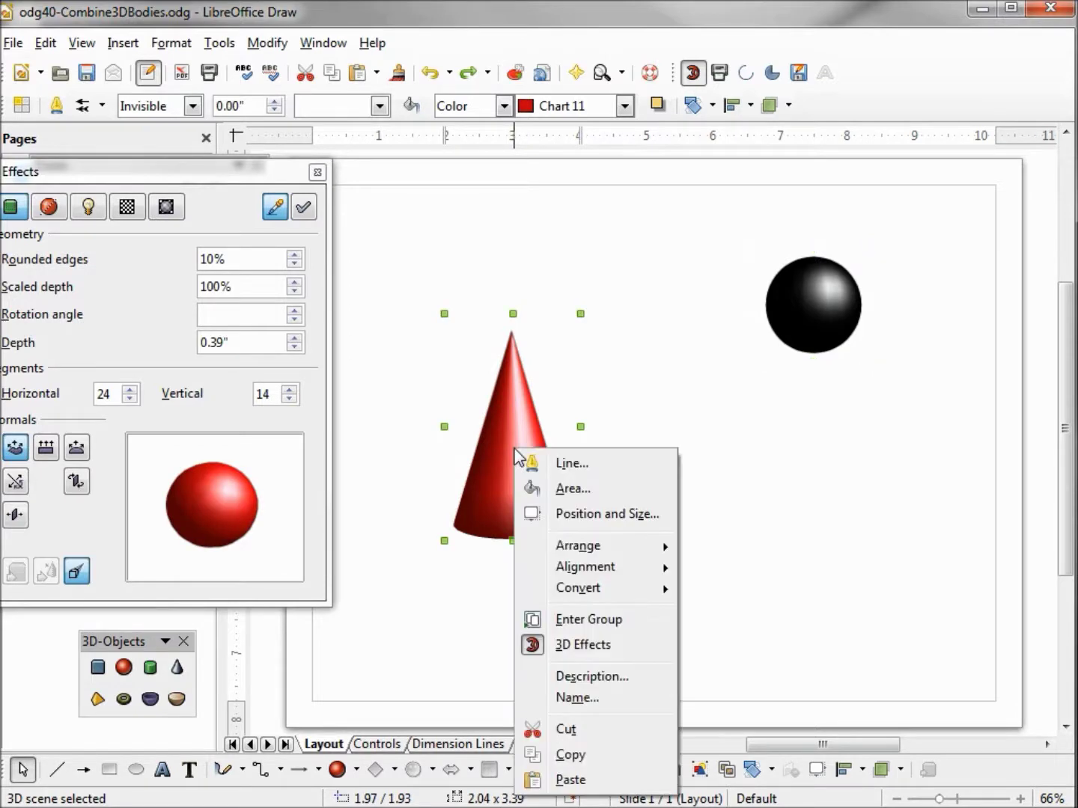
click(602, 624)
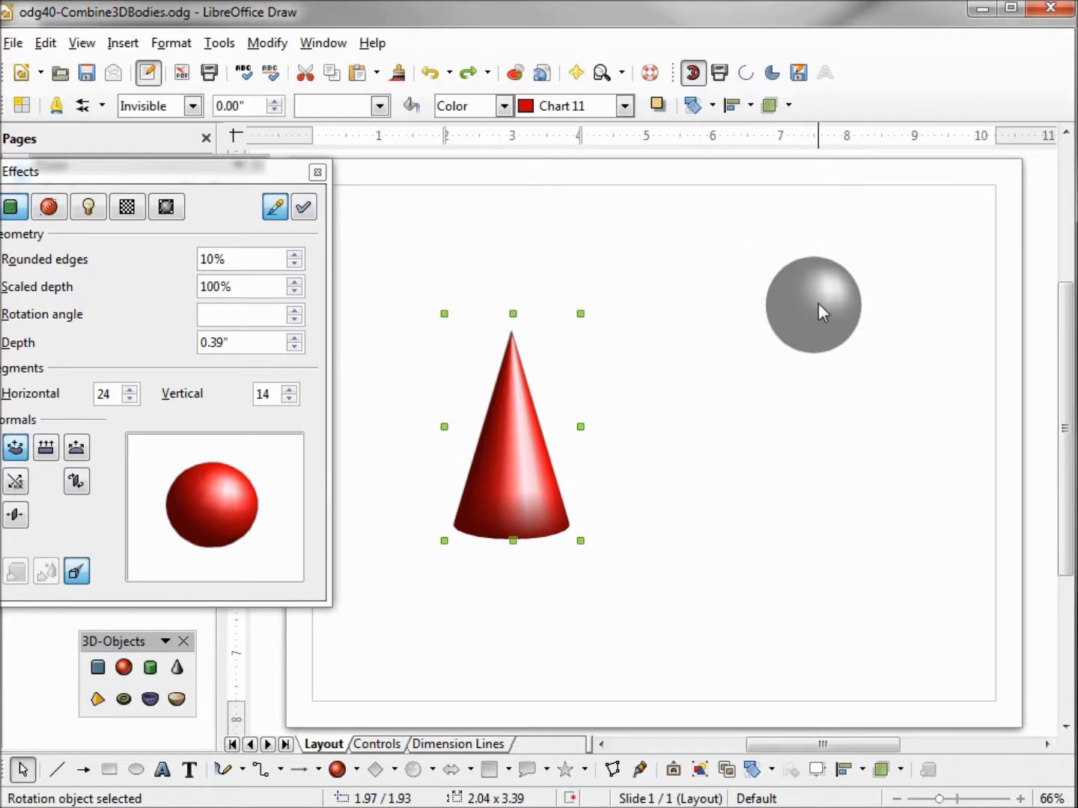
right_click(518, 428)
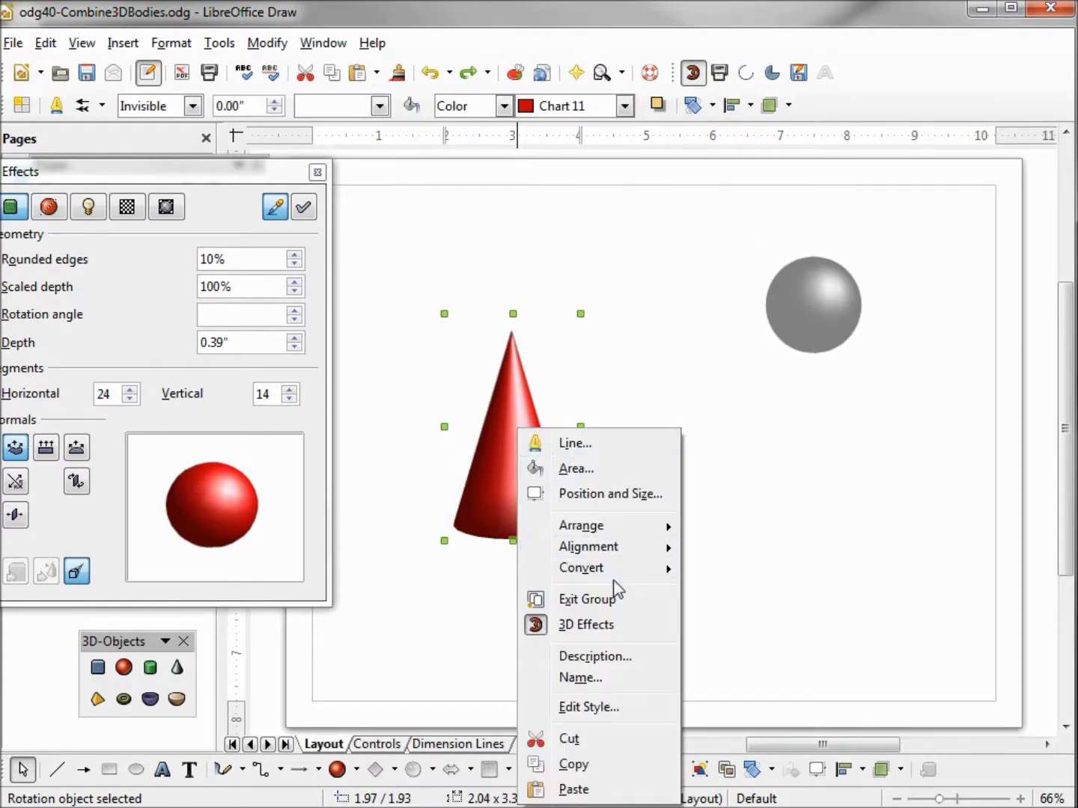
click(574, 789)
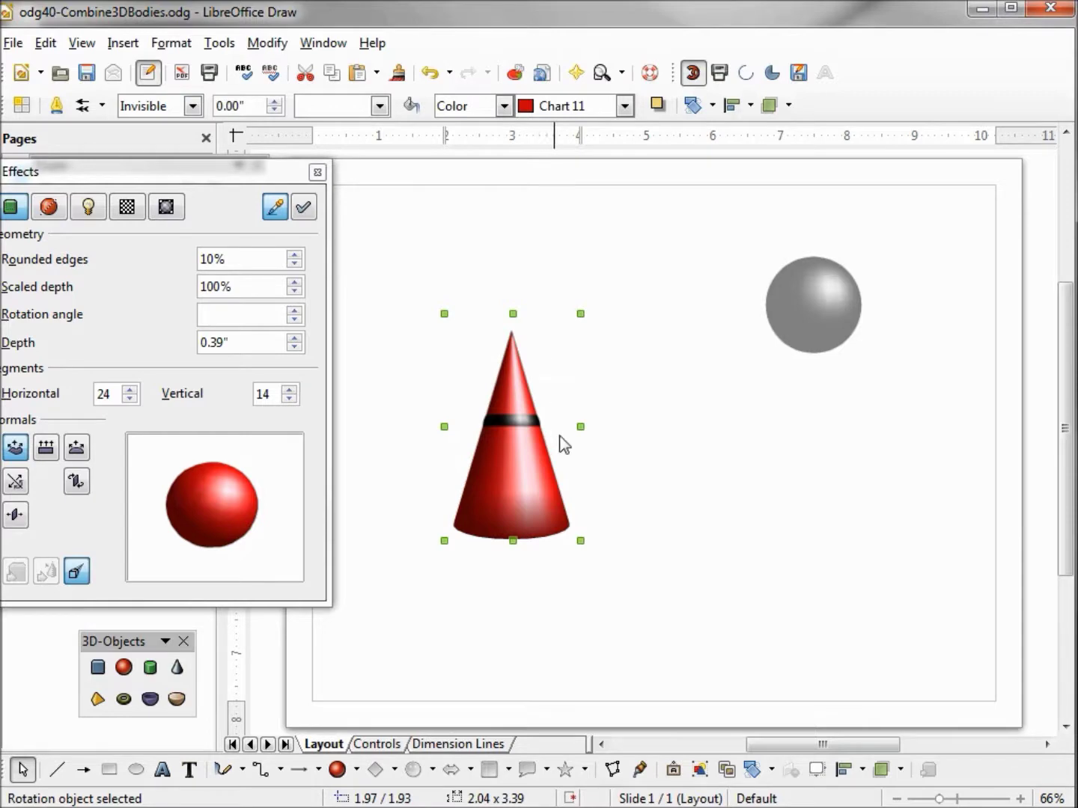
Lower the cone within the scene and nudge the black sphere up twice
drag(525, 455, 524, 473)
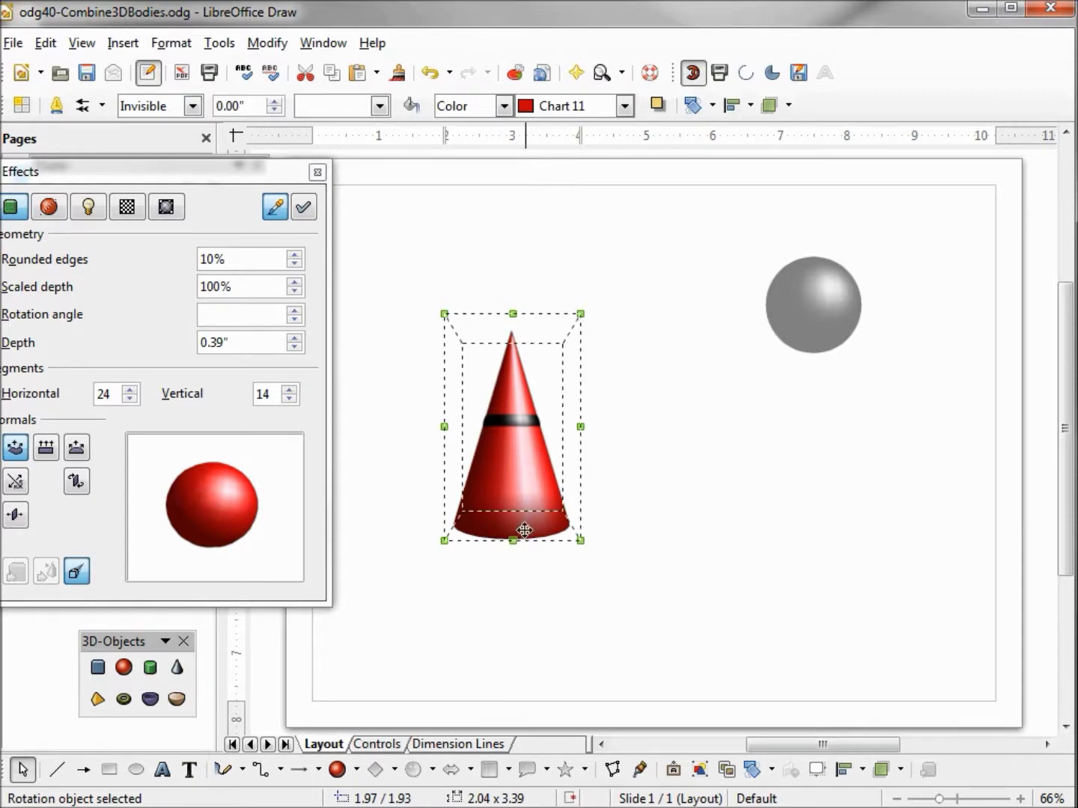
drag(524, 530, 520, 490)
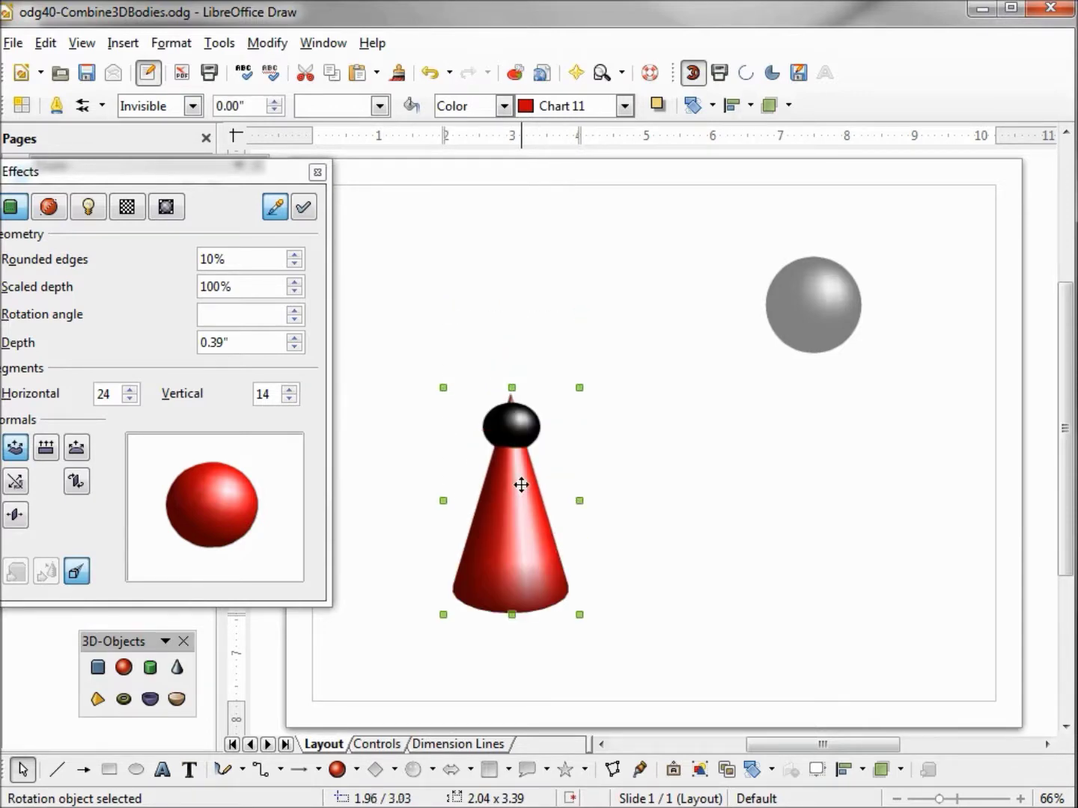
click(523, 490)
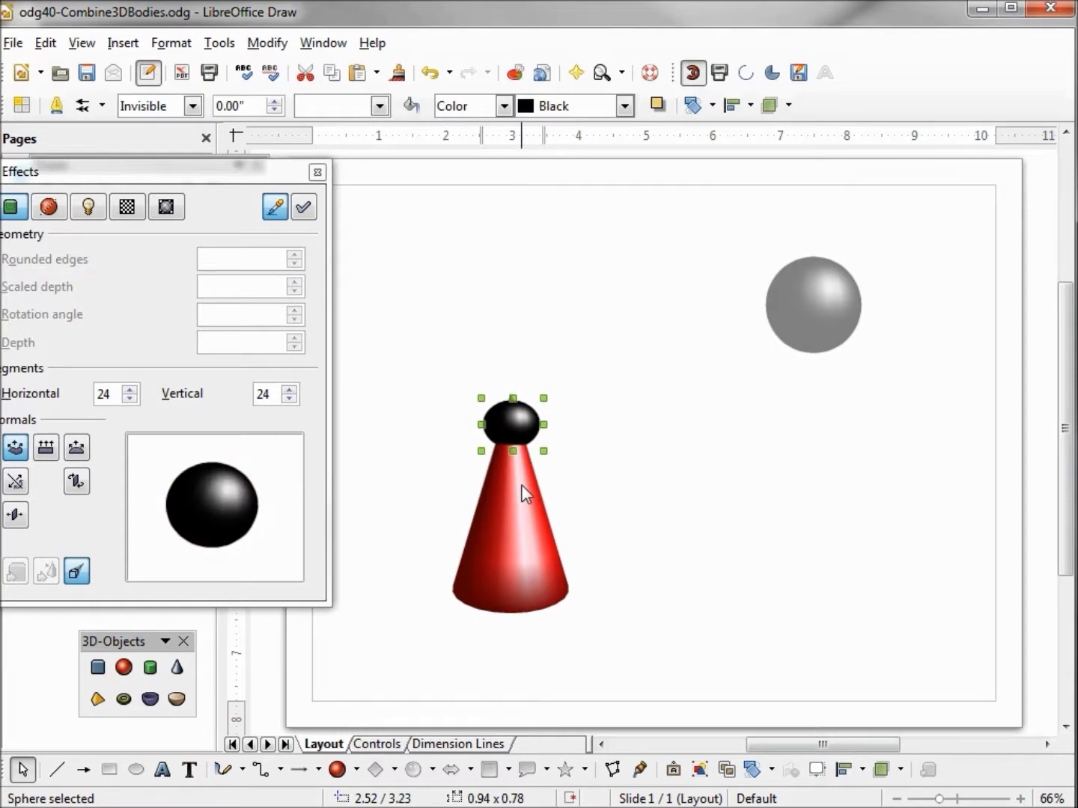
key(Up)
key(Up)
key(Up)
key(Up)
key(Up)
key(Up)
key(Up)
key(Up)
key(Up)
key(Up)
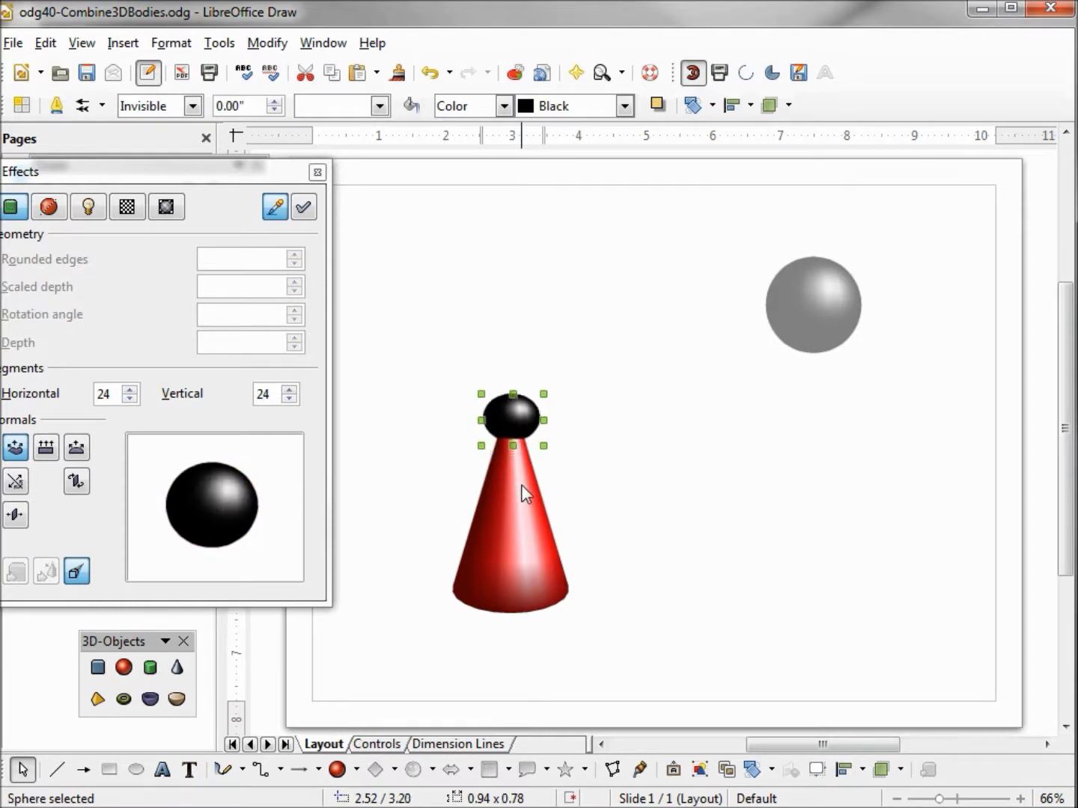
key(Up)
key(Up)
key(Up)
key(Up)
key(Up)
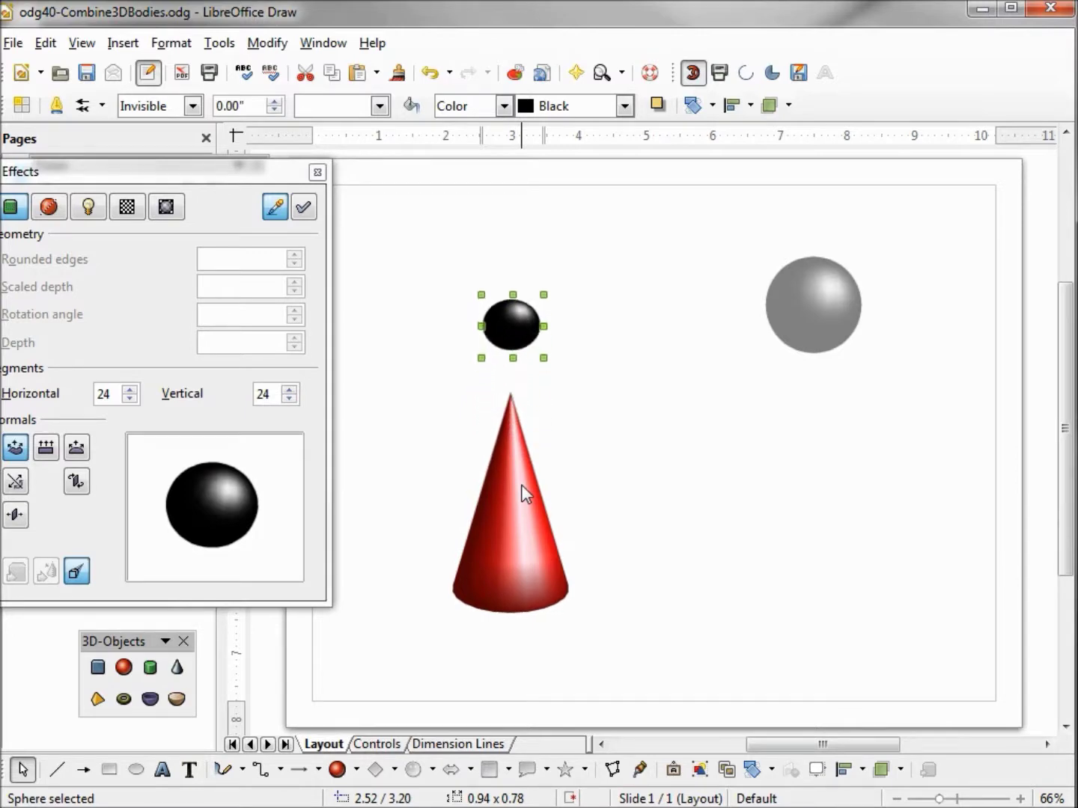
Nudge the cone up until its tip meets the sphere
click(520, 485)
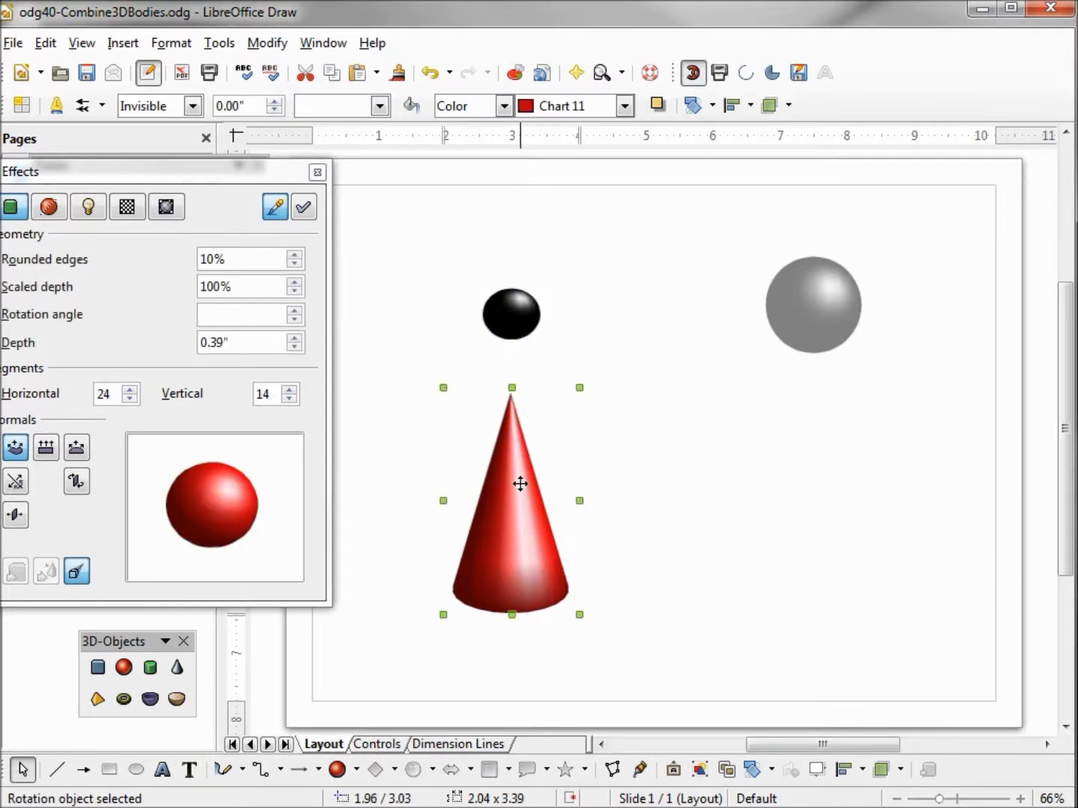
key(Up)
key(Up)
key(Up)
key(Up)
key(Up)
key(Up)
key(Up)
key(Up)
key(Up)
key(Up)
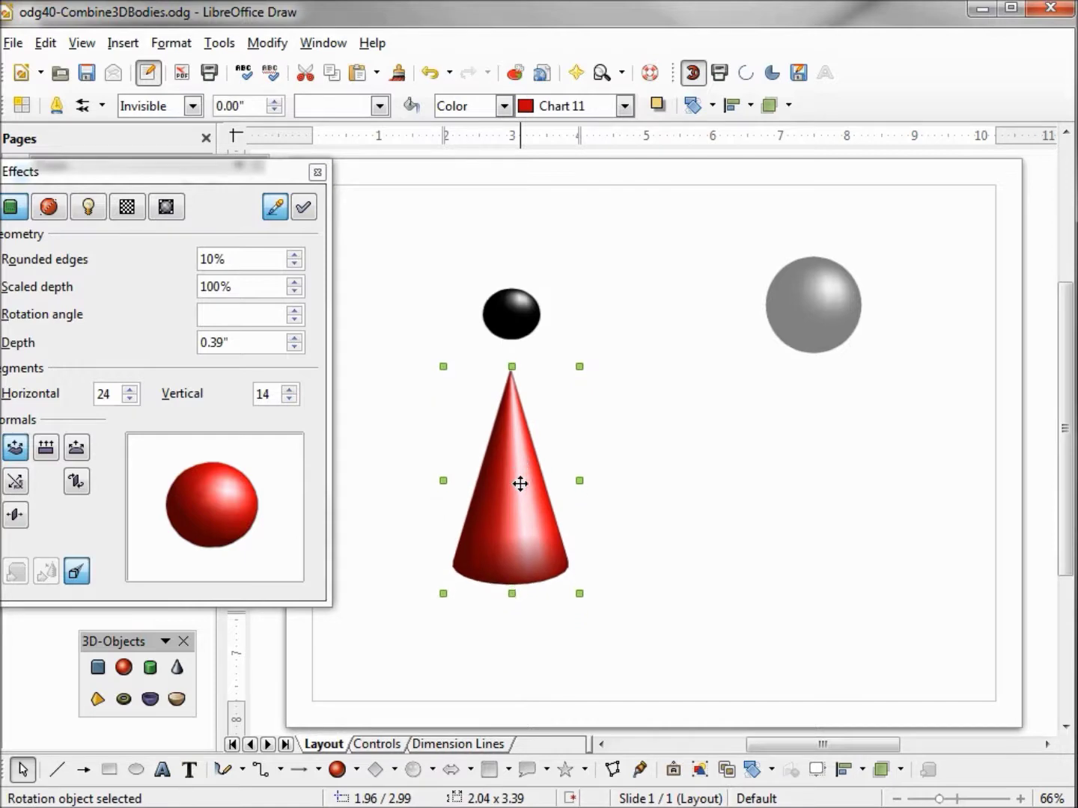
key(Up)
key(Up)
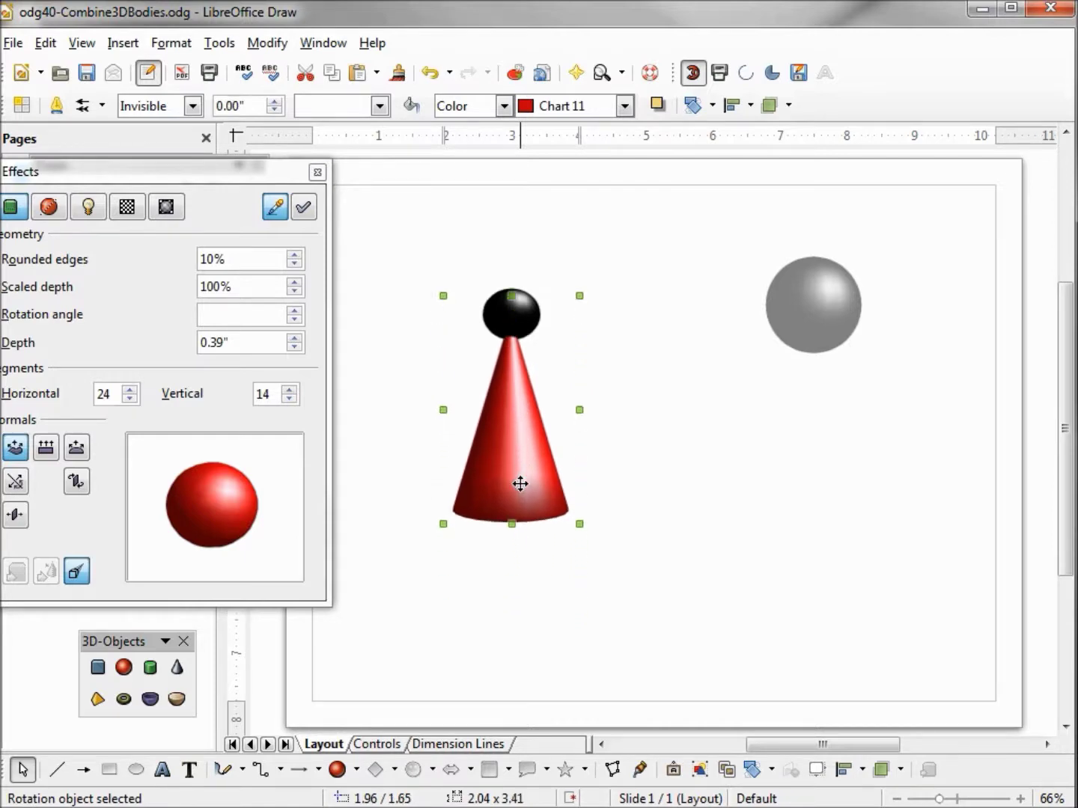
key(Up)
right_click(522, 423)
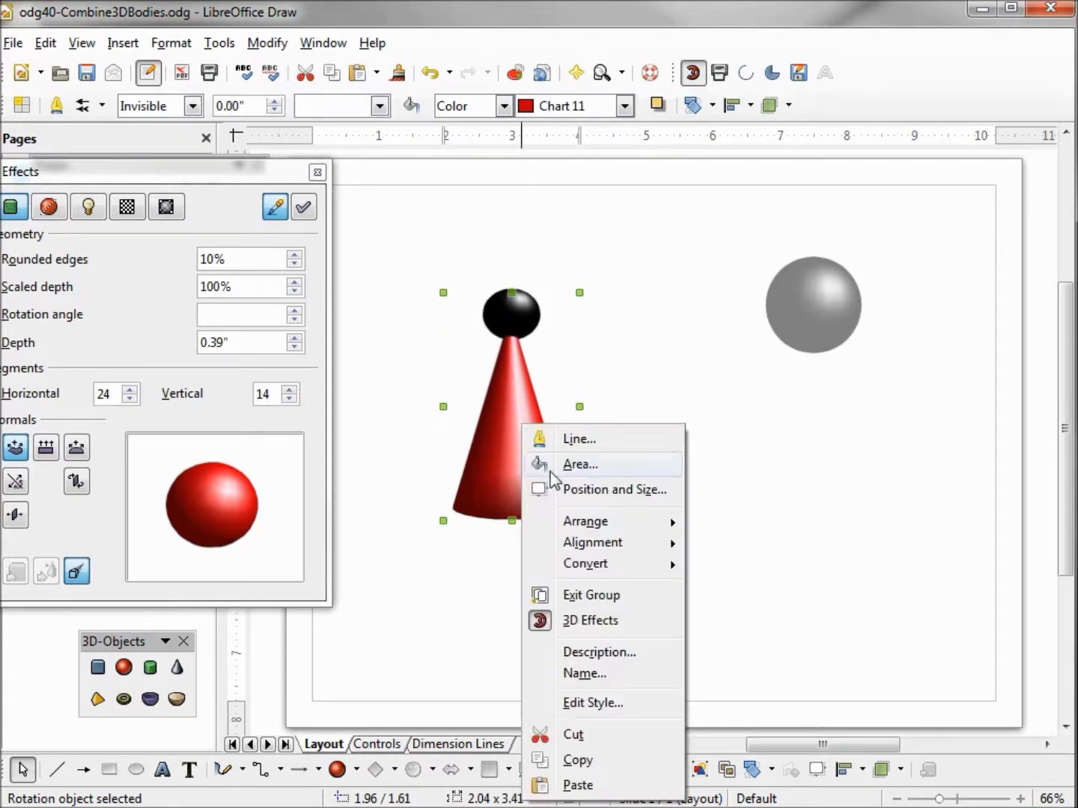
Exit the cone group and shift the cone-and-ball 3D scene slightly
click(586, 598)
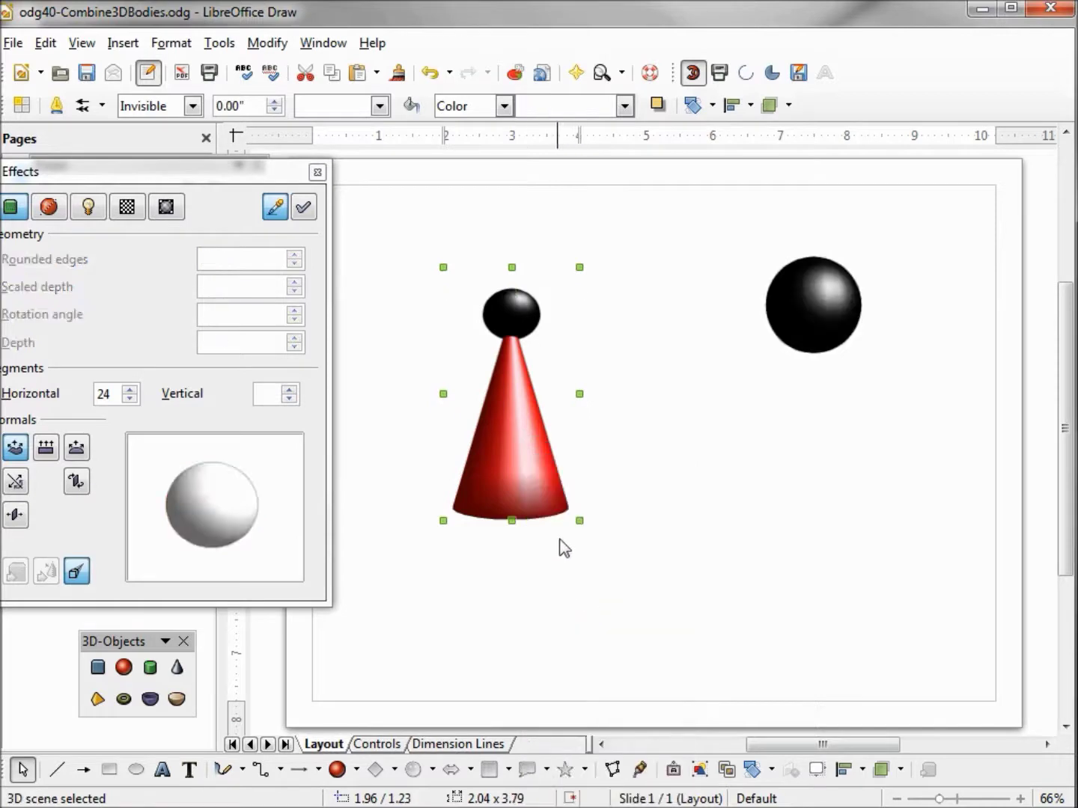
click(626, 486)
click(502, 427)
mouse_move(508, 430)
mouse_down()
mouse_move(606, 453)
mouse_move(491, 441)
mouse_up()
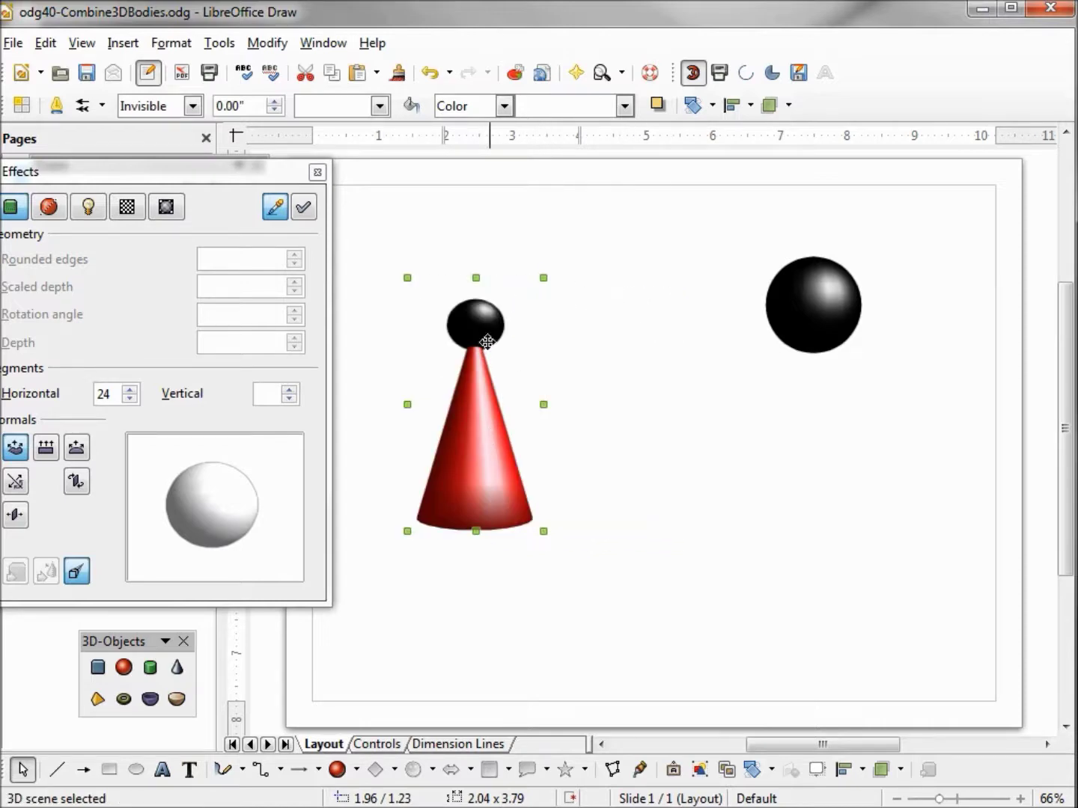
Try tilting the 3D scene up-right, then undo the rotation
click(481, 377)
drag(543, 279, 644, 423)
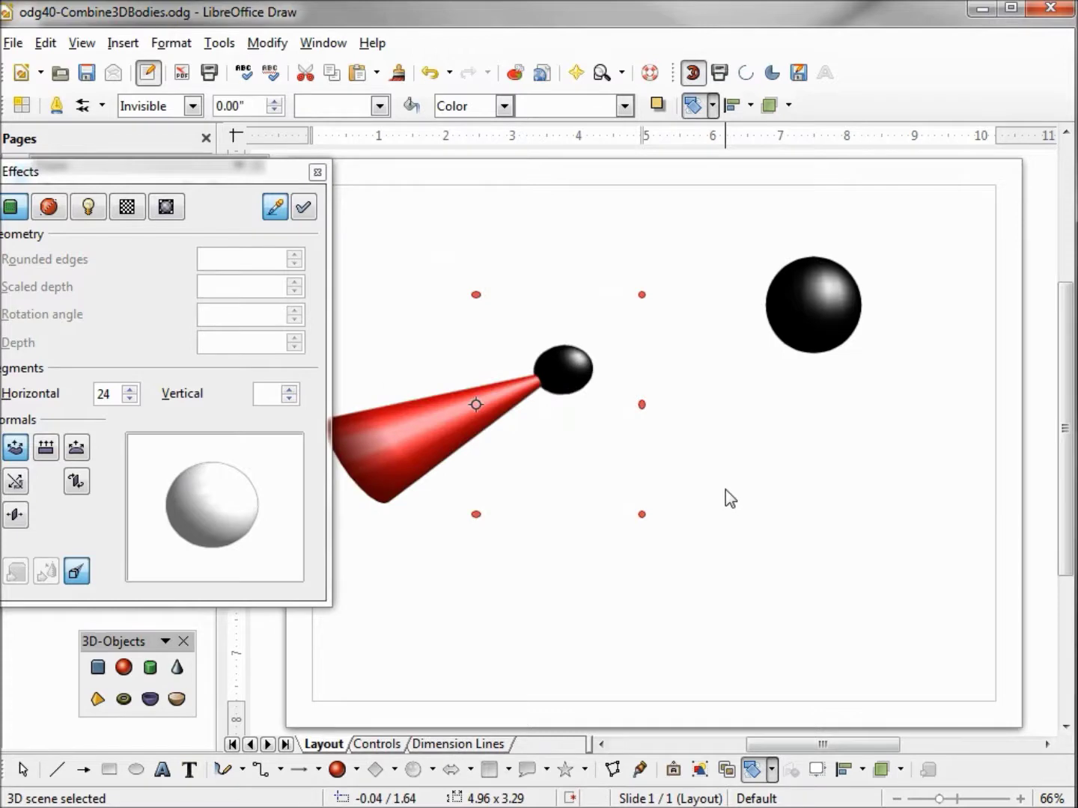
key(ctrl+z)
click(675, 373)
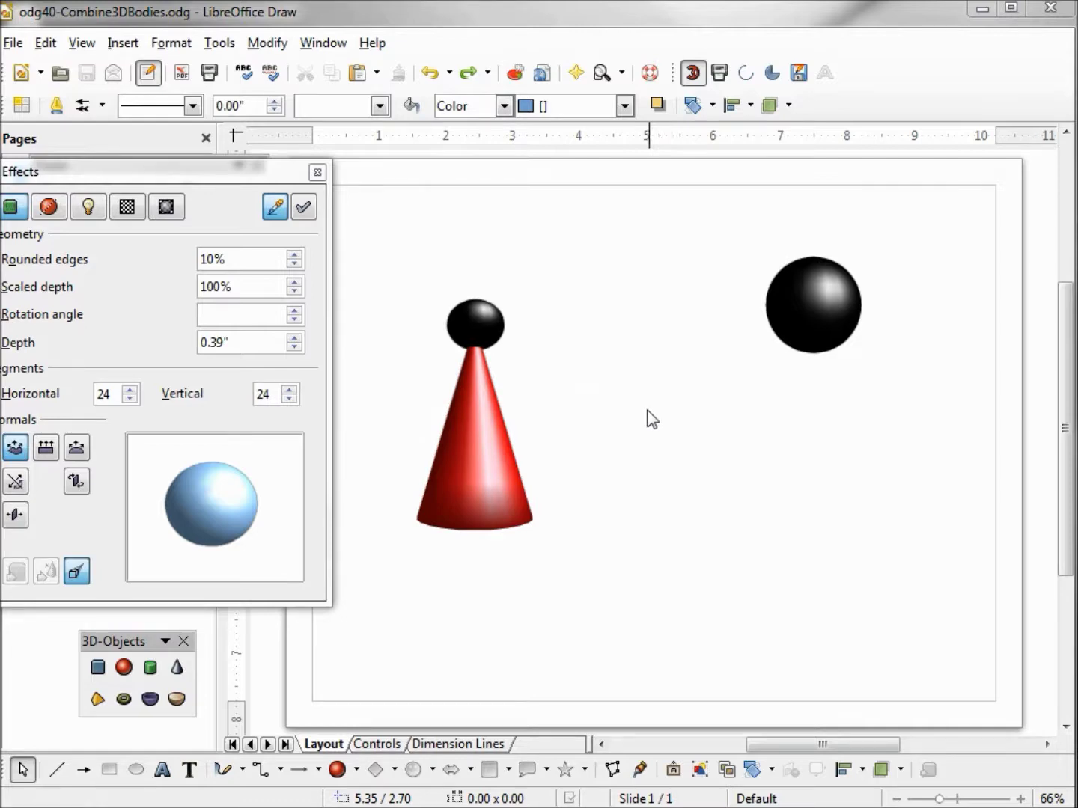
Draw a circle at the page's lower right and extrude it into a thick 3D disc
click(395, 766)
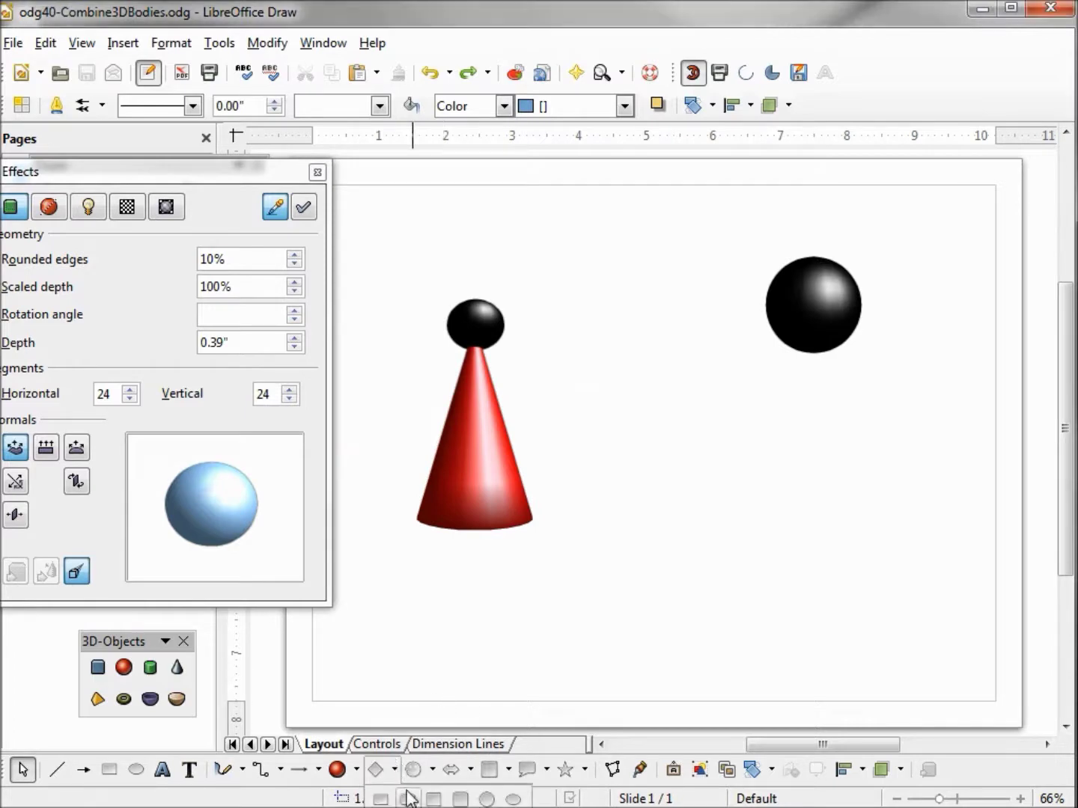
click(487, 798)
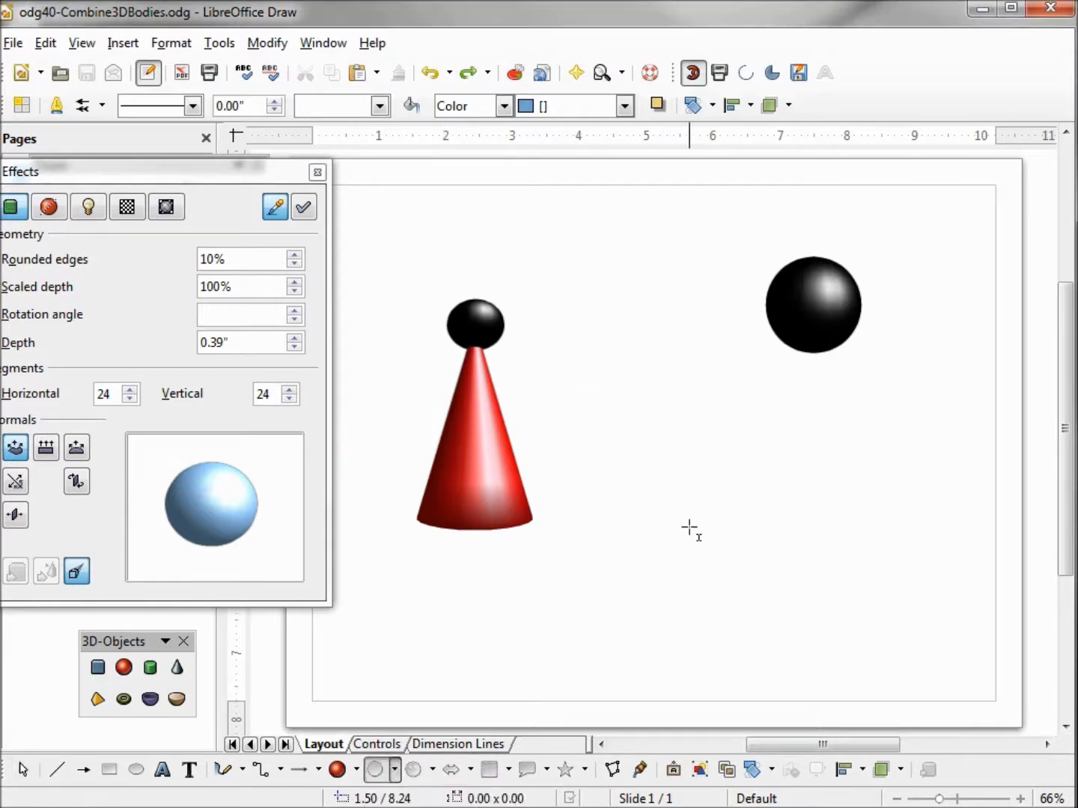
mouse_move(691, 525)
mouse_down()
mouse_move(726, 625)
mouse_move(748, 642)
mouse_up()
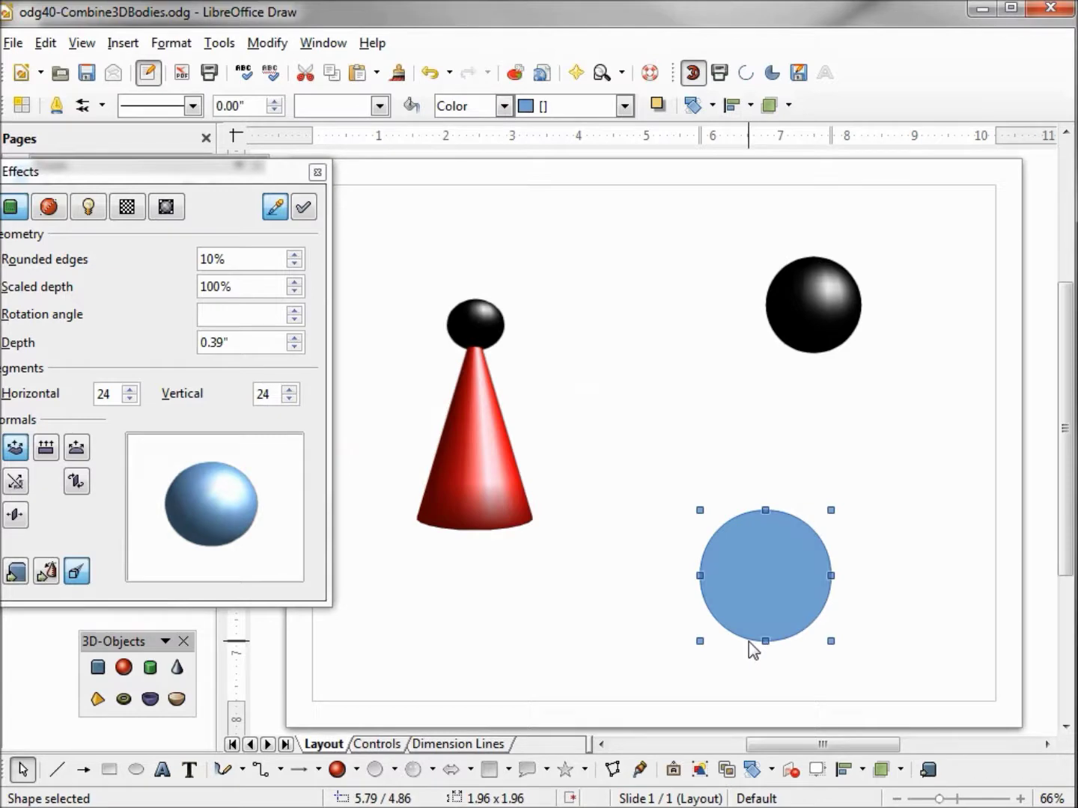
click(928, 775)
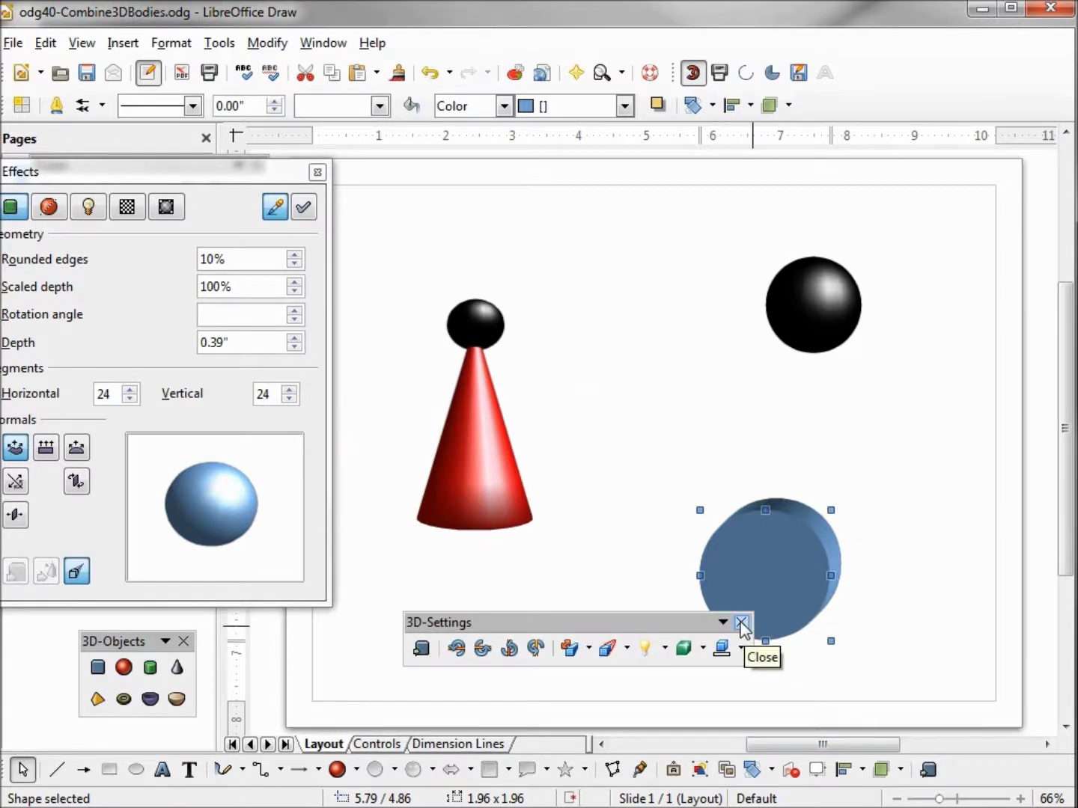
click(741, 623)
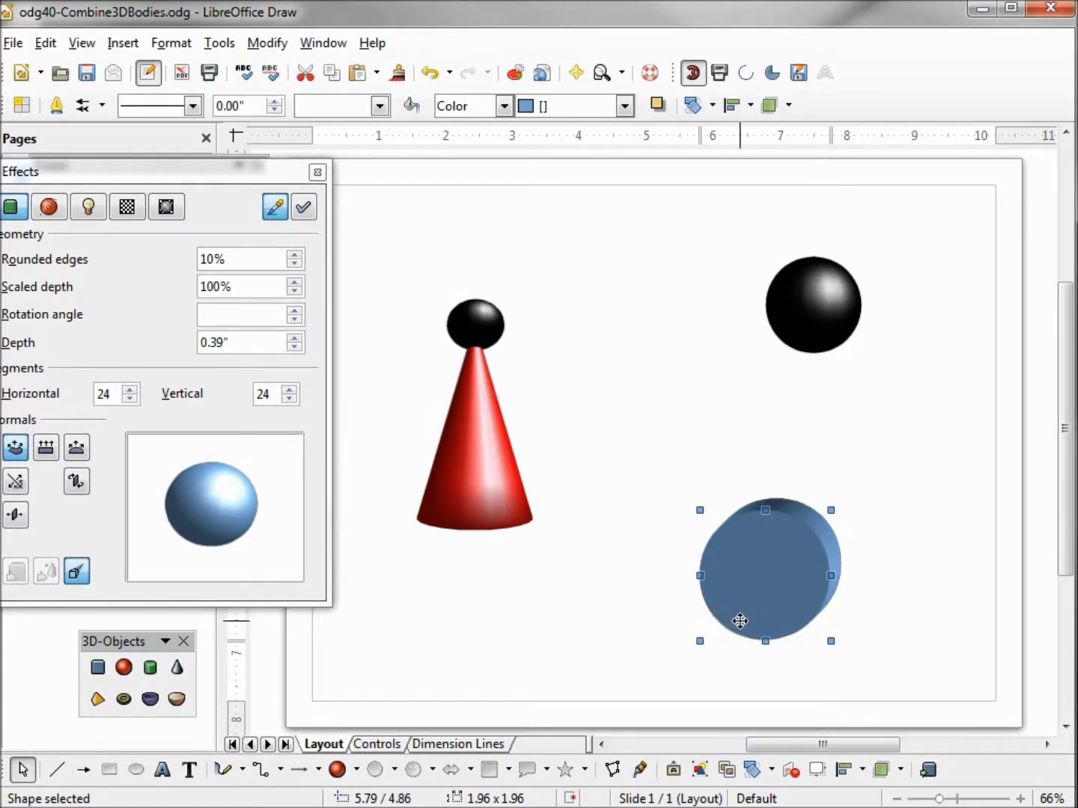
right_click(765, 569)
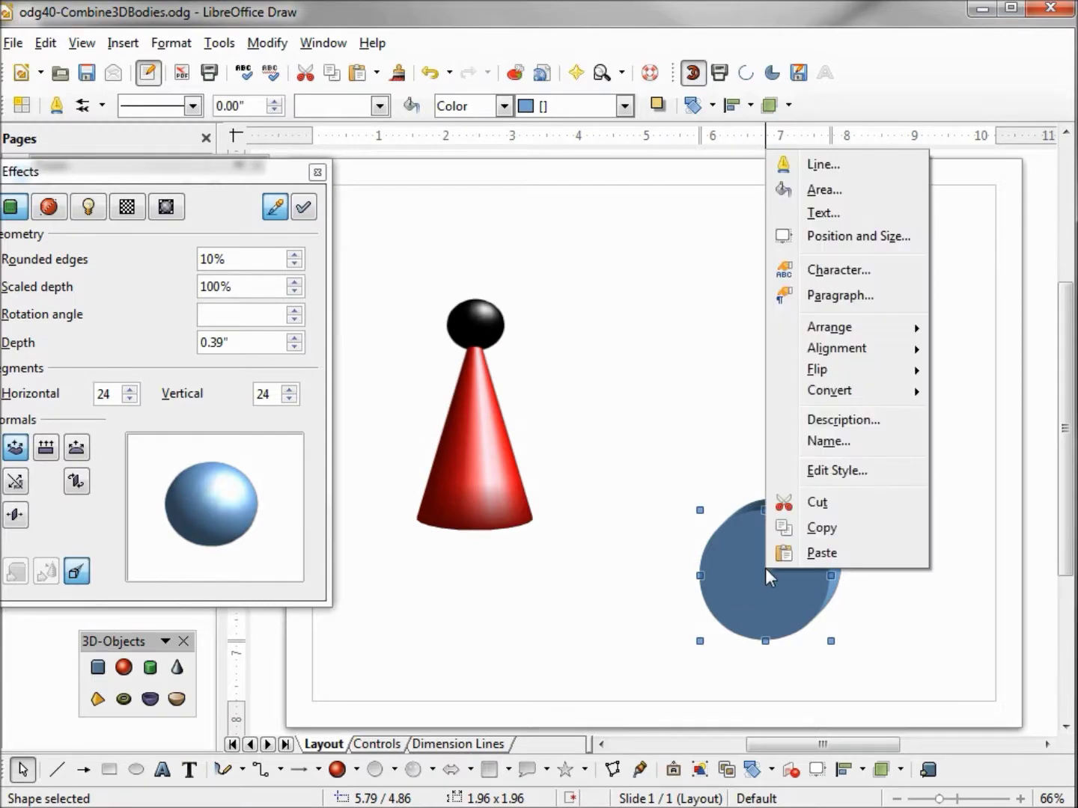
click(817, 529)
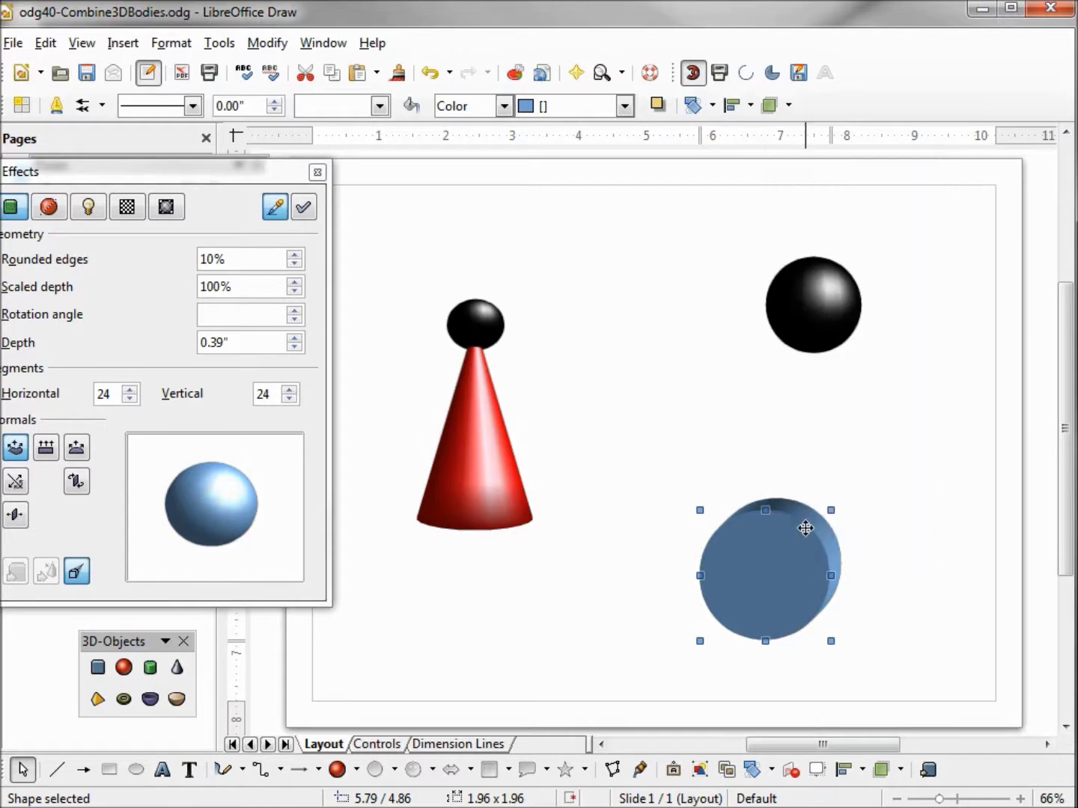
click(459, 436)
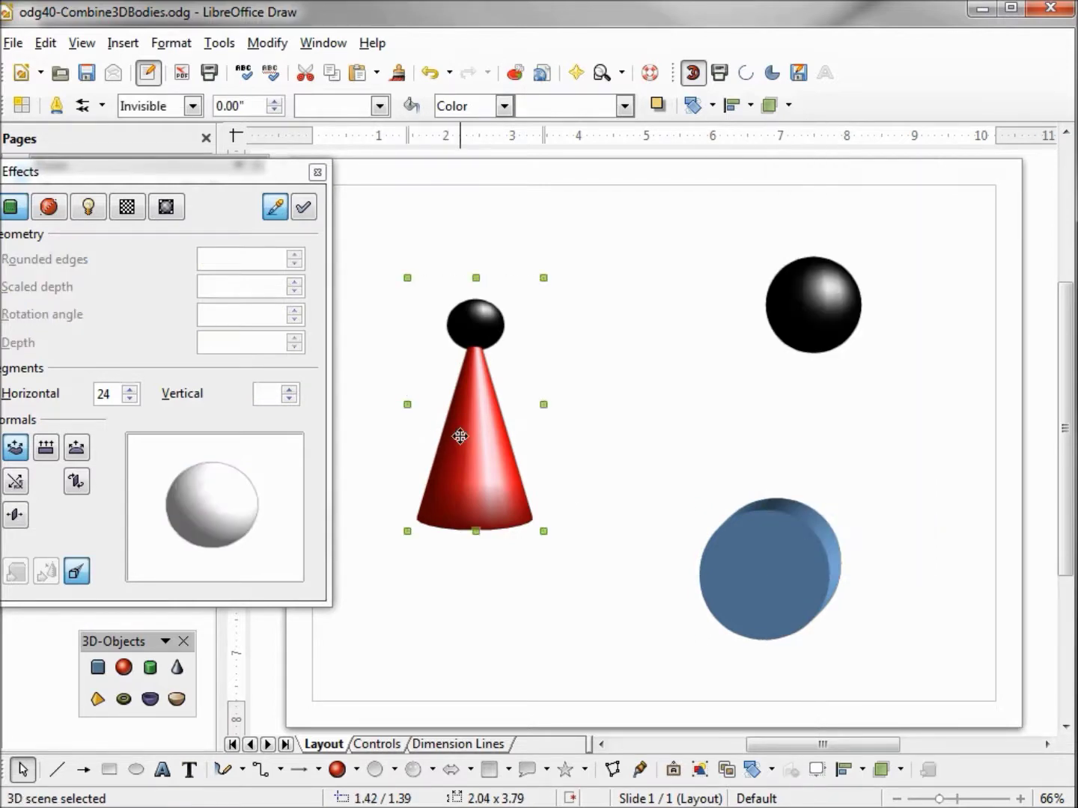
right_click(460, 436)
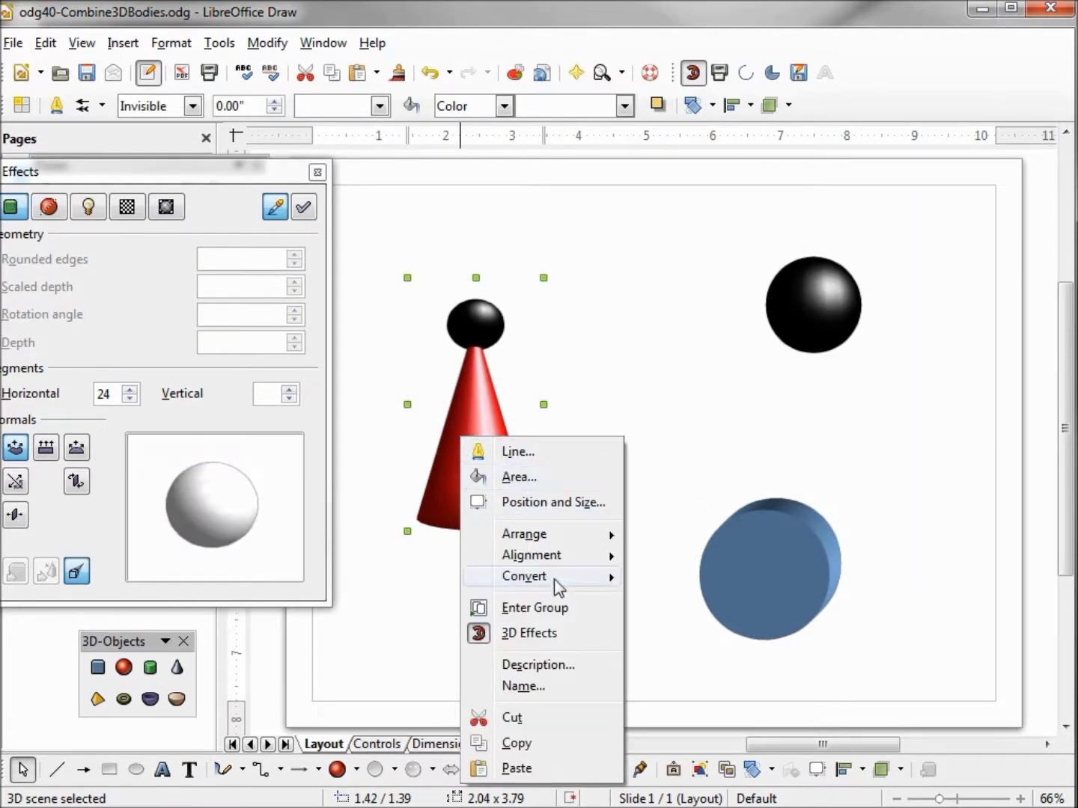
click(563, 619)
right_click(475, 435)
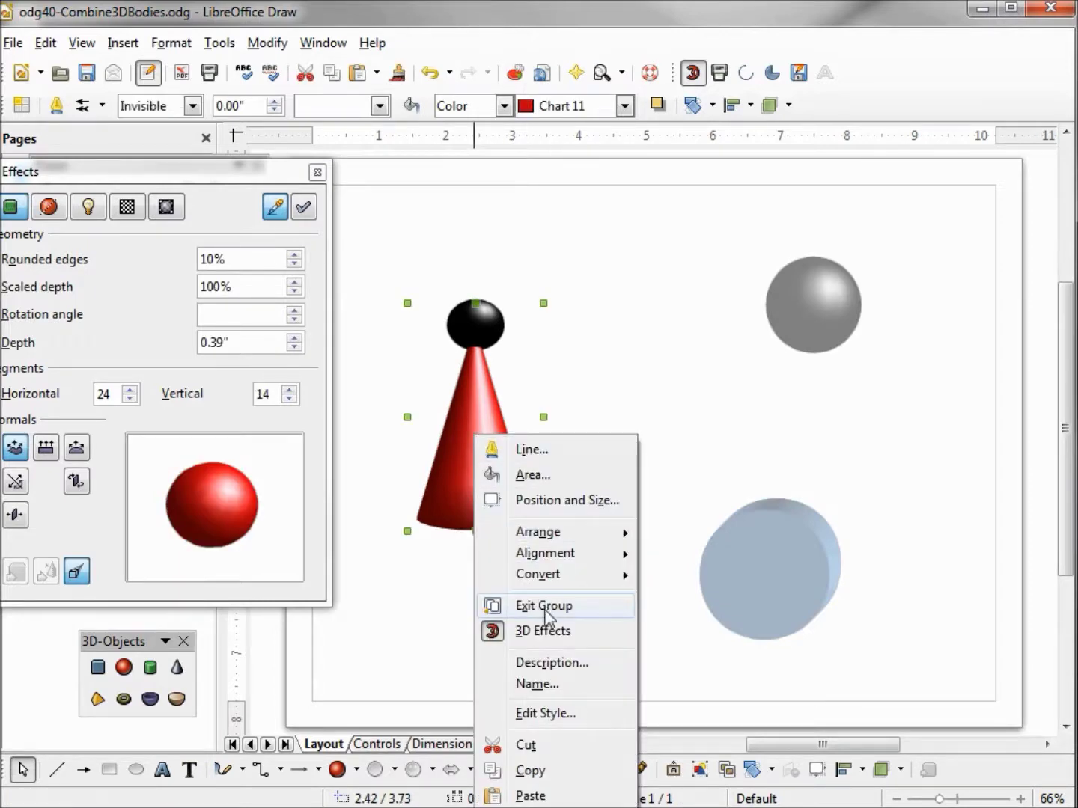
click(539, 797)
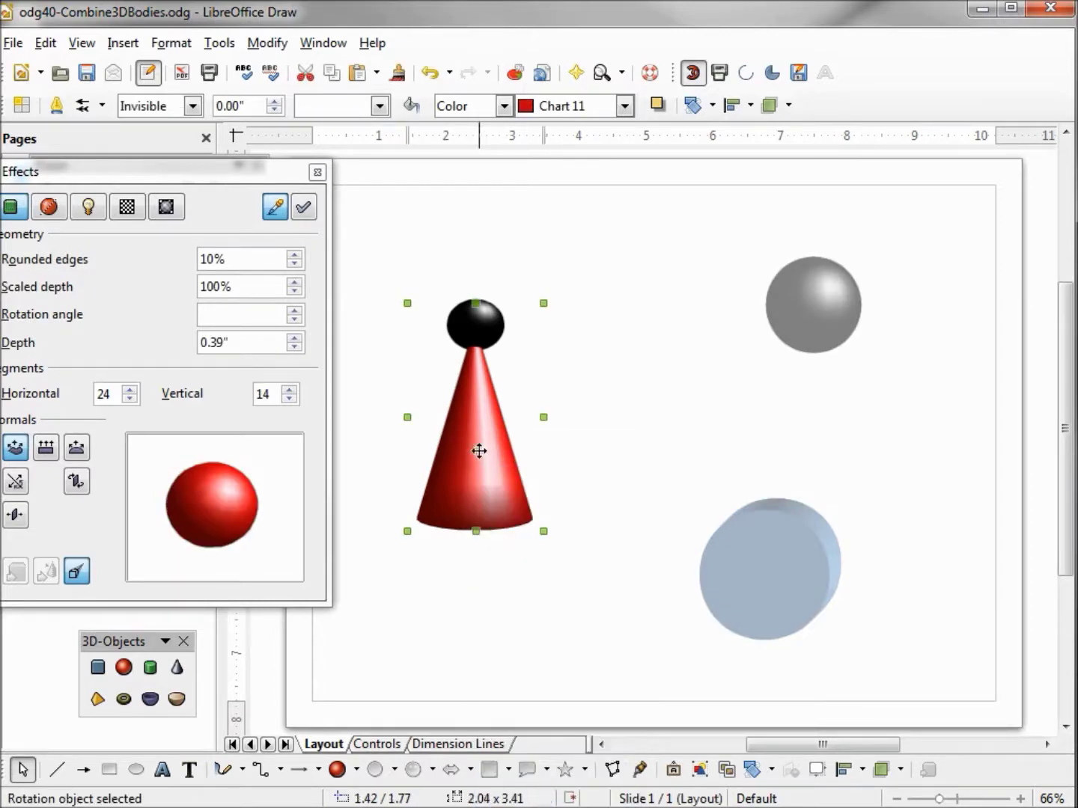
right_click(491, 433)
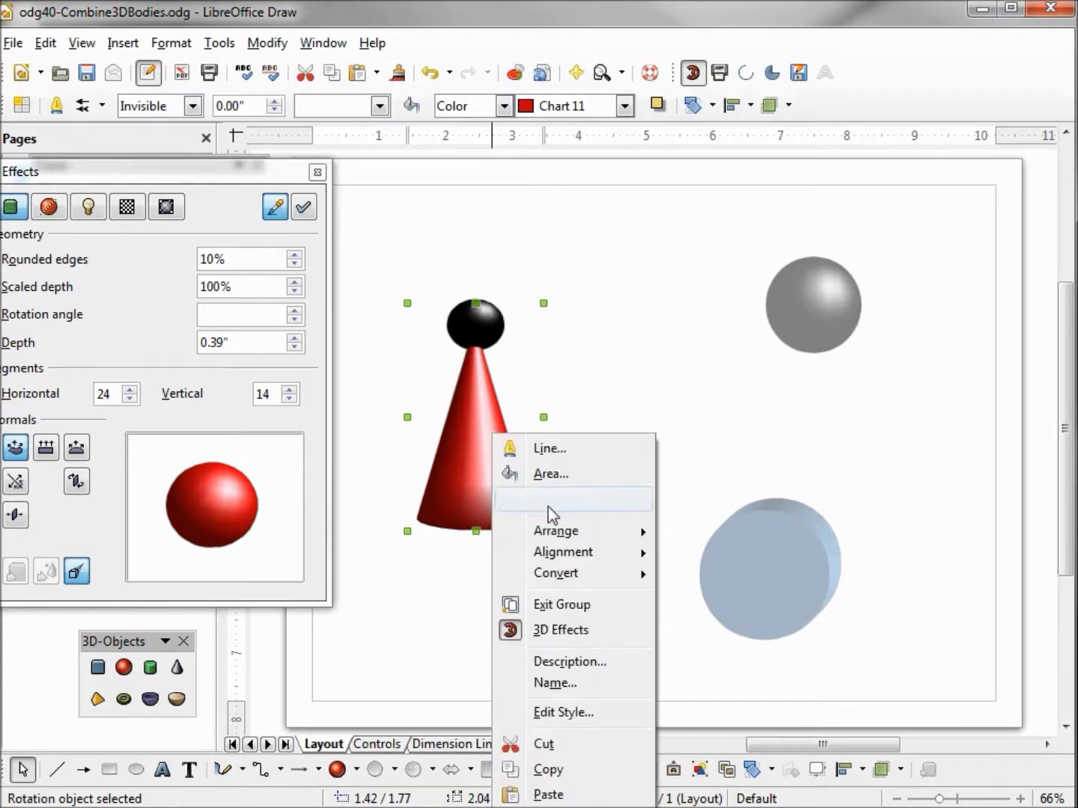
click(578, 604)
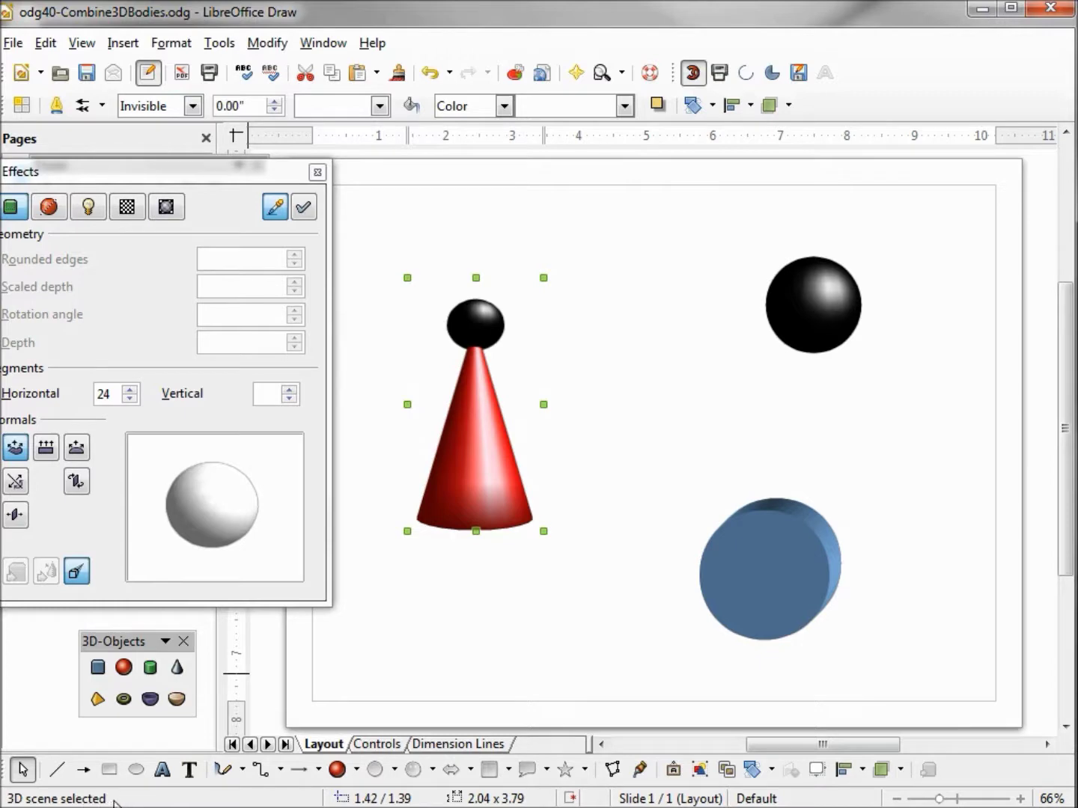
click(778, 559)
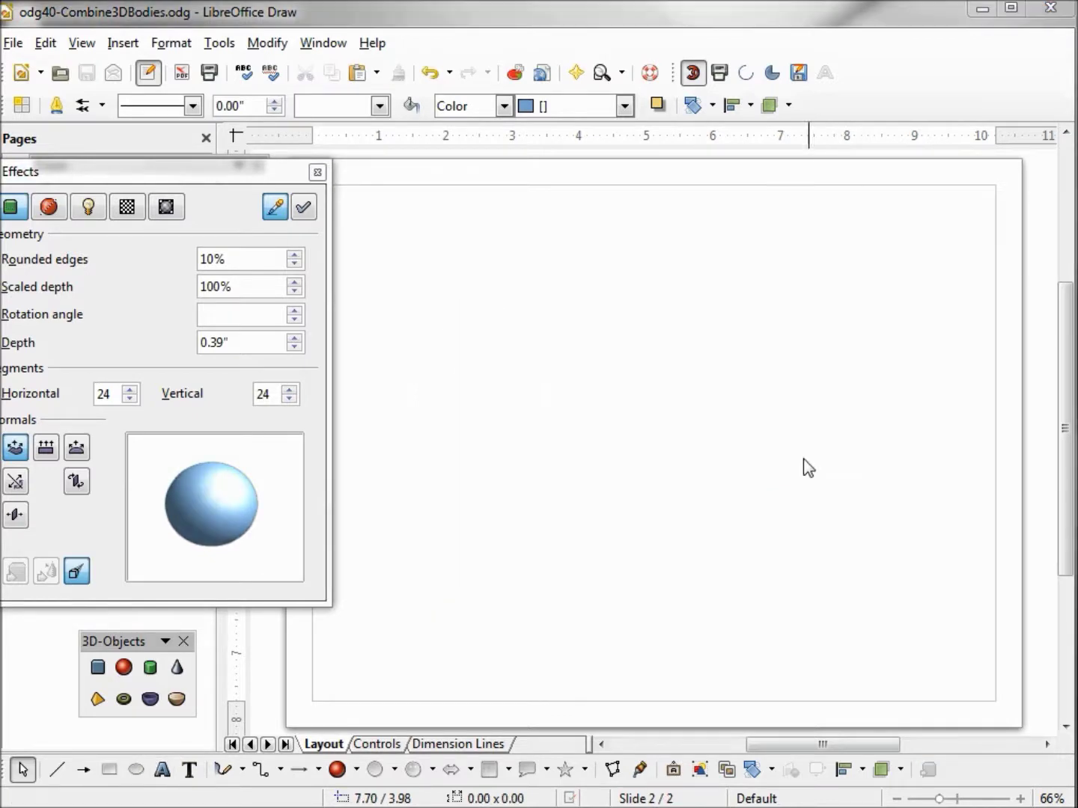
Draw a circle on slide 2 and fill it with Yellow 1
click(394, 772)
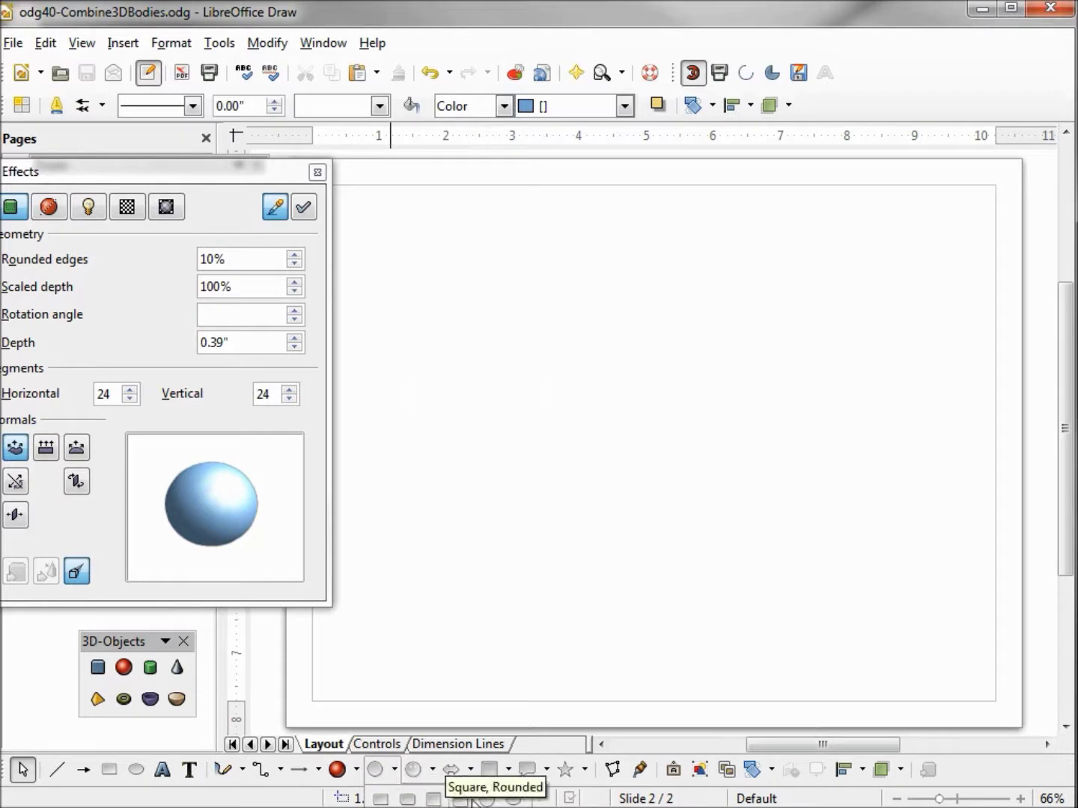
click(487, 799)
drag(442, 278, 462, 352)
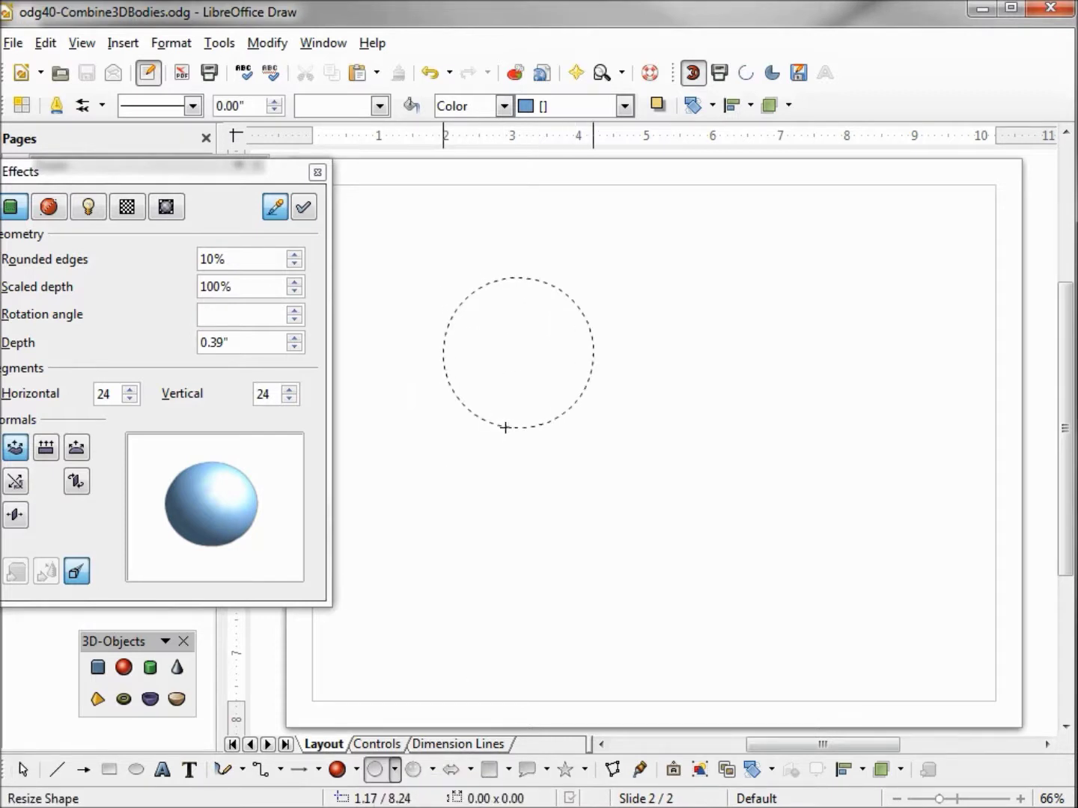
drag(505, 427, 505, 427)
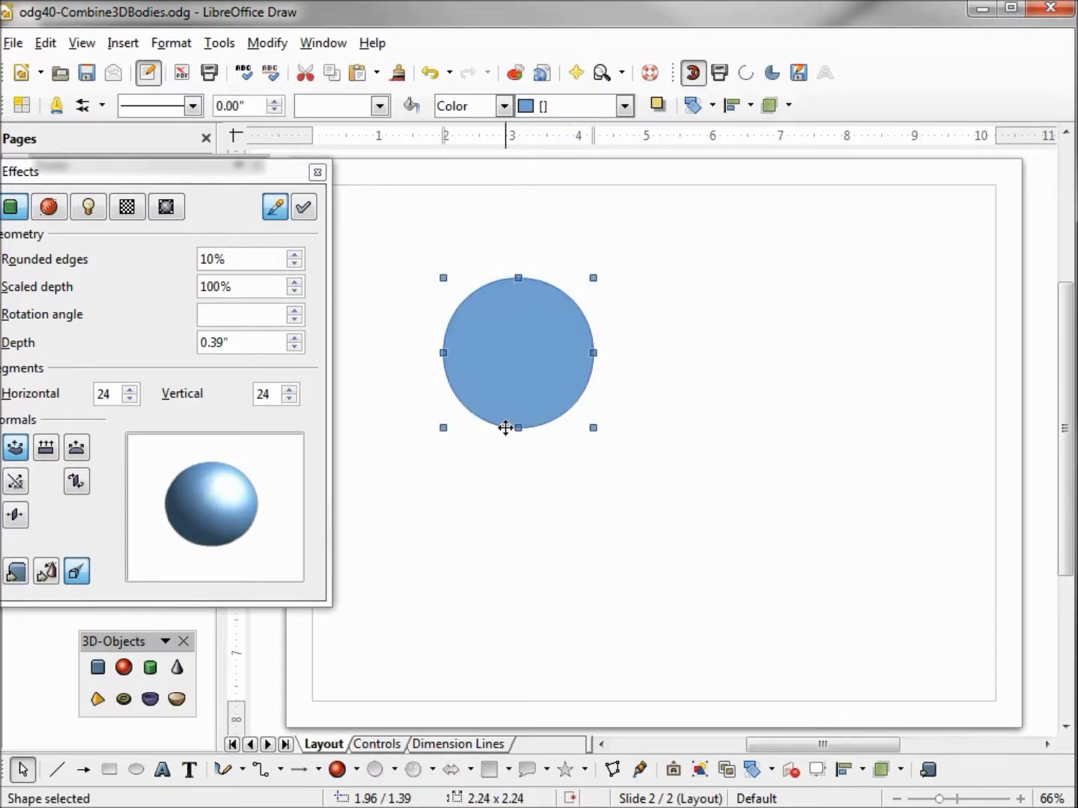
click(624, 106)
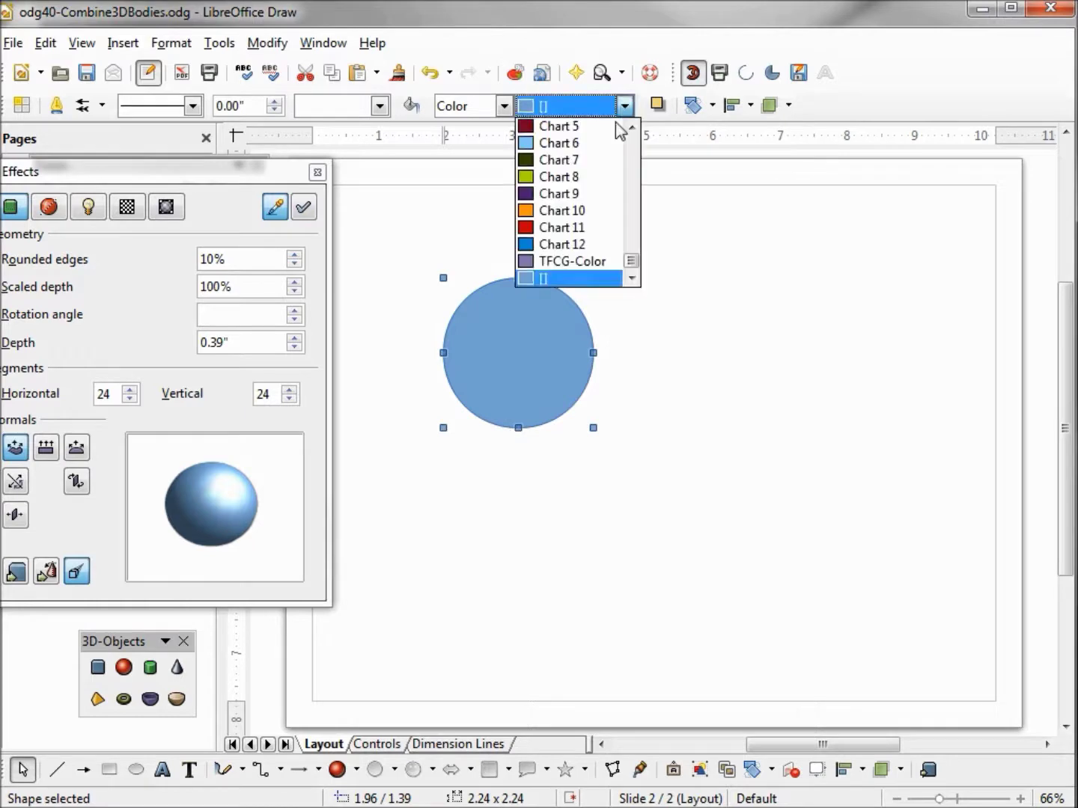
drag(631, 261, 631, 221)
click(598, 194)
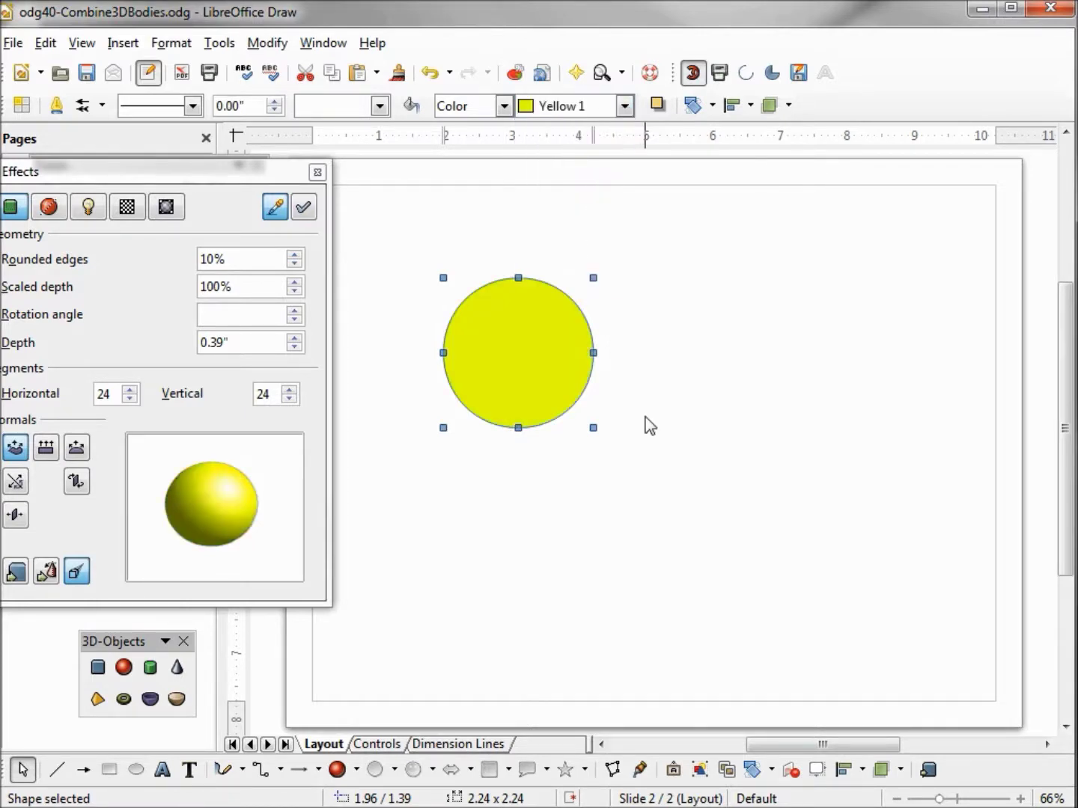
click(513, 645)
click(431, 770)
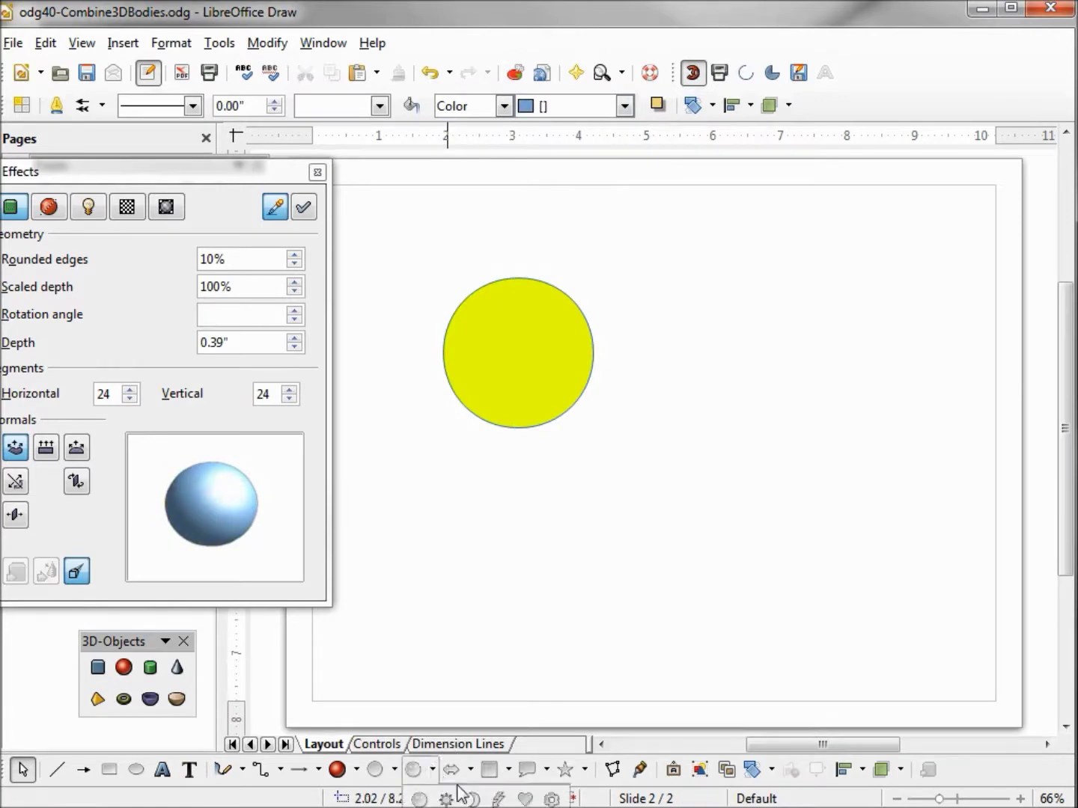
Draw a small Chart 11 red heart at the circle's top, nudged slightly up and right
click(524, 798)
drag(493, 287, 529, 320)
click(625, 105)
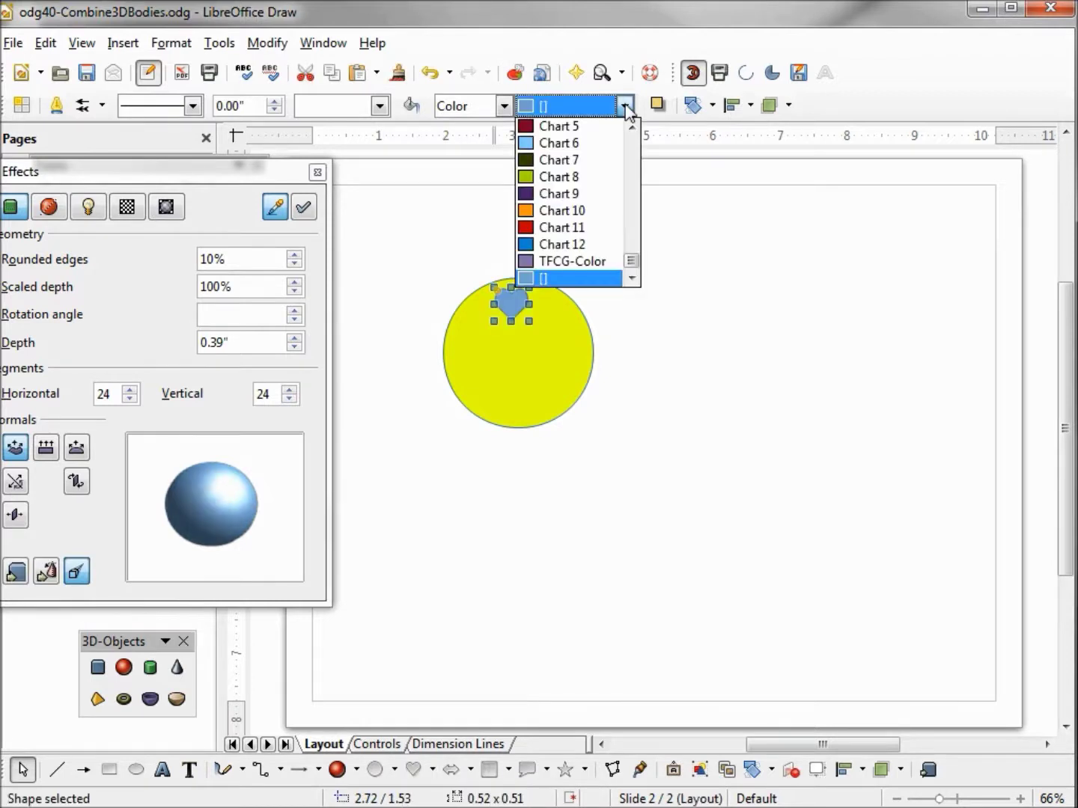
click(601, 235)
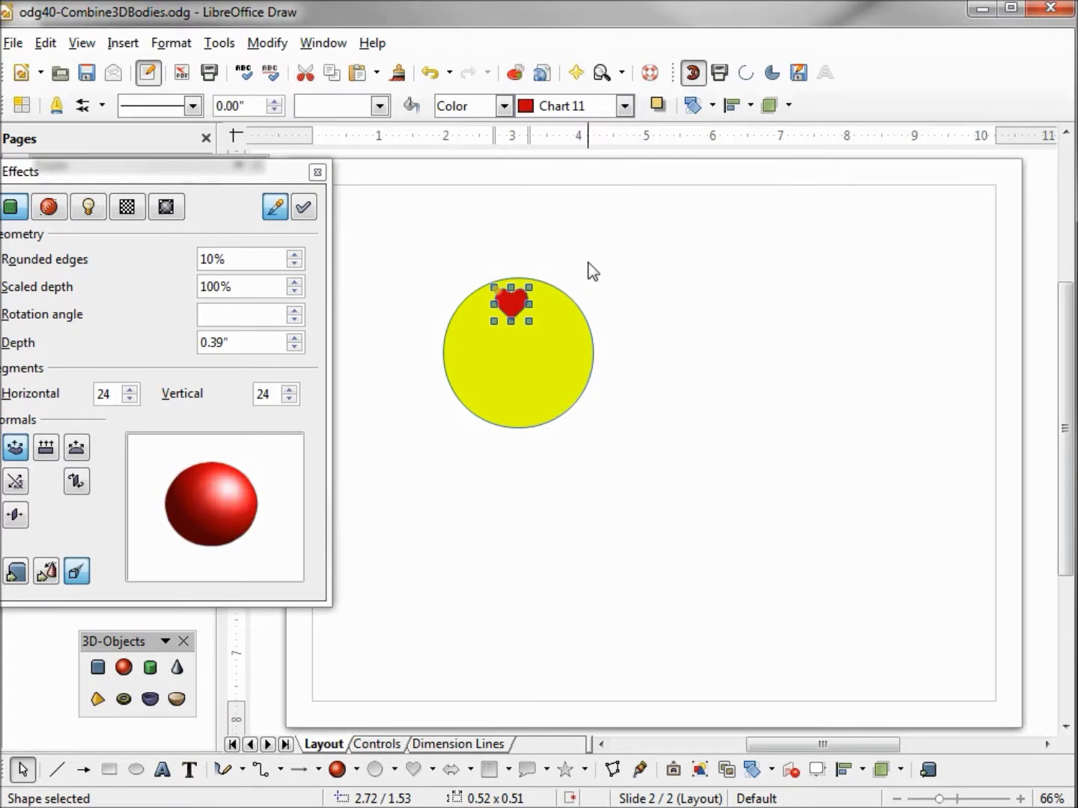
key(alt+Right)
key(alt+Right)
key(alt+Right)
key(alt+Right)
key(alt+Right)
key(alt+Right)
key(alt+Up)
key(alt+Up)
key(alt+Up)
key(alt+Up)
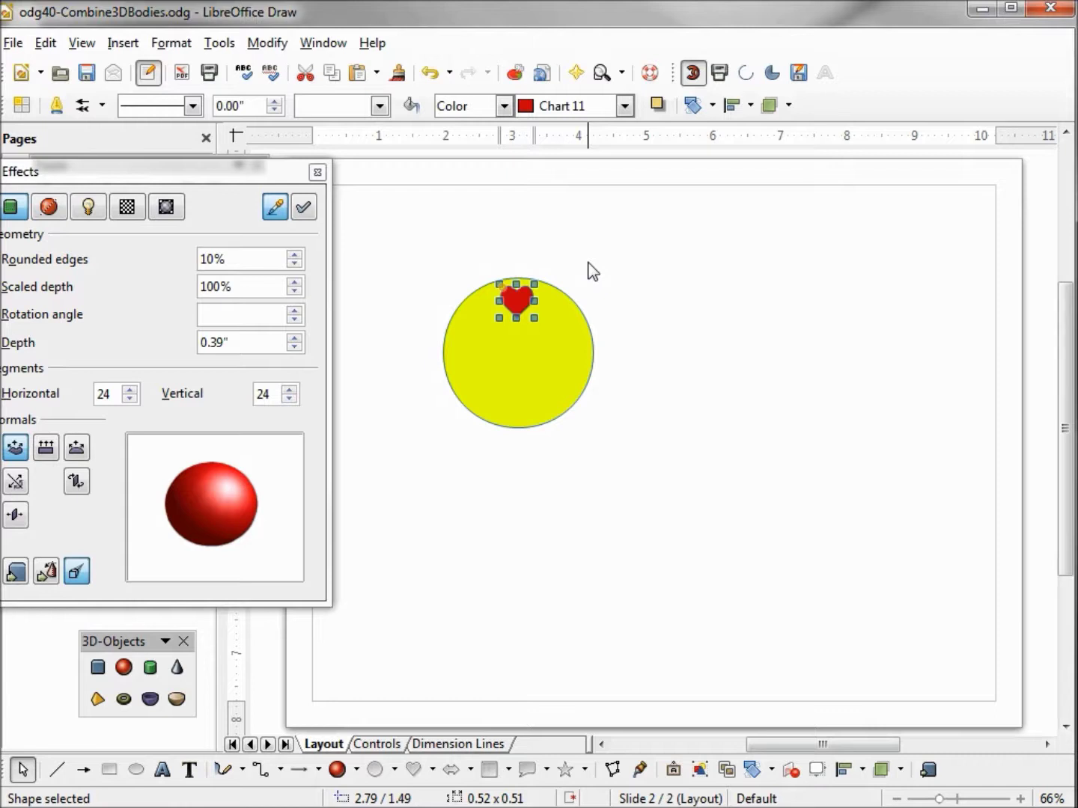
double_click(522, 300)
key(Escape)
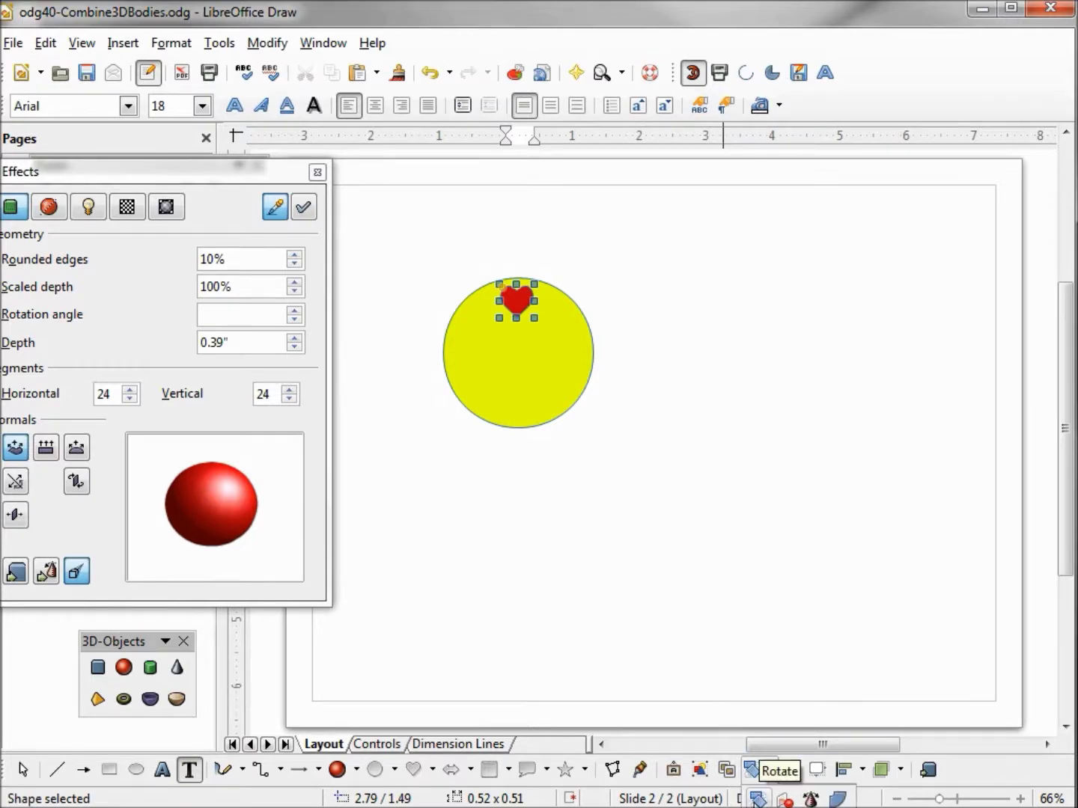
Rotate heart copies about the circle's centre to its right, bottom and left, then select all five shapes
click(753, 771)
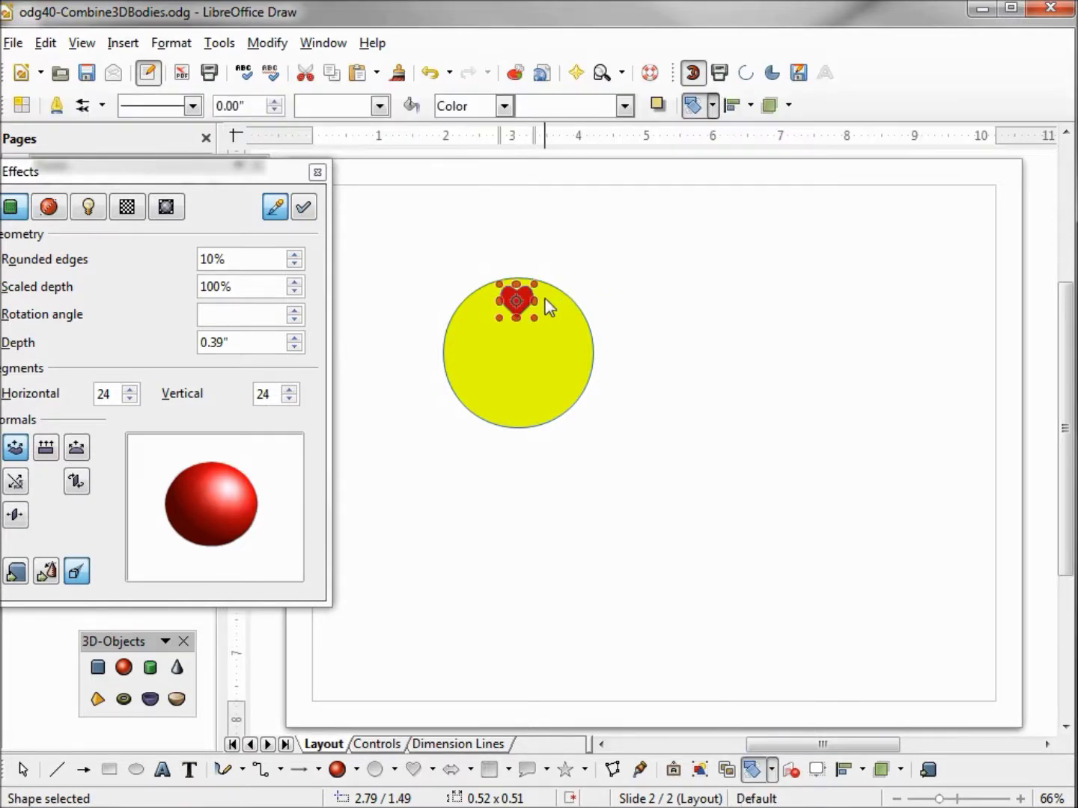
drag(514, 301, 516, 353)
drag(532, 285, 600, 375)
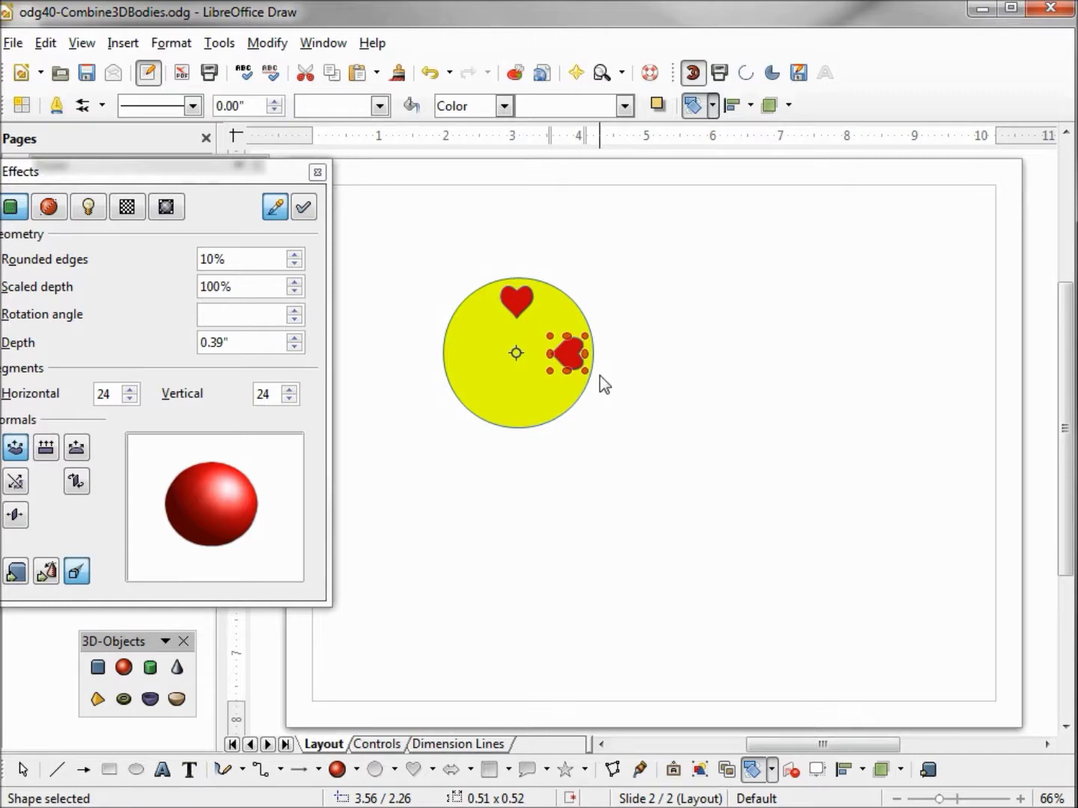
drag(584, 367, 499, 416)
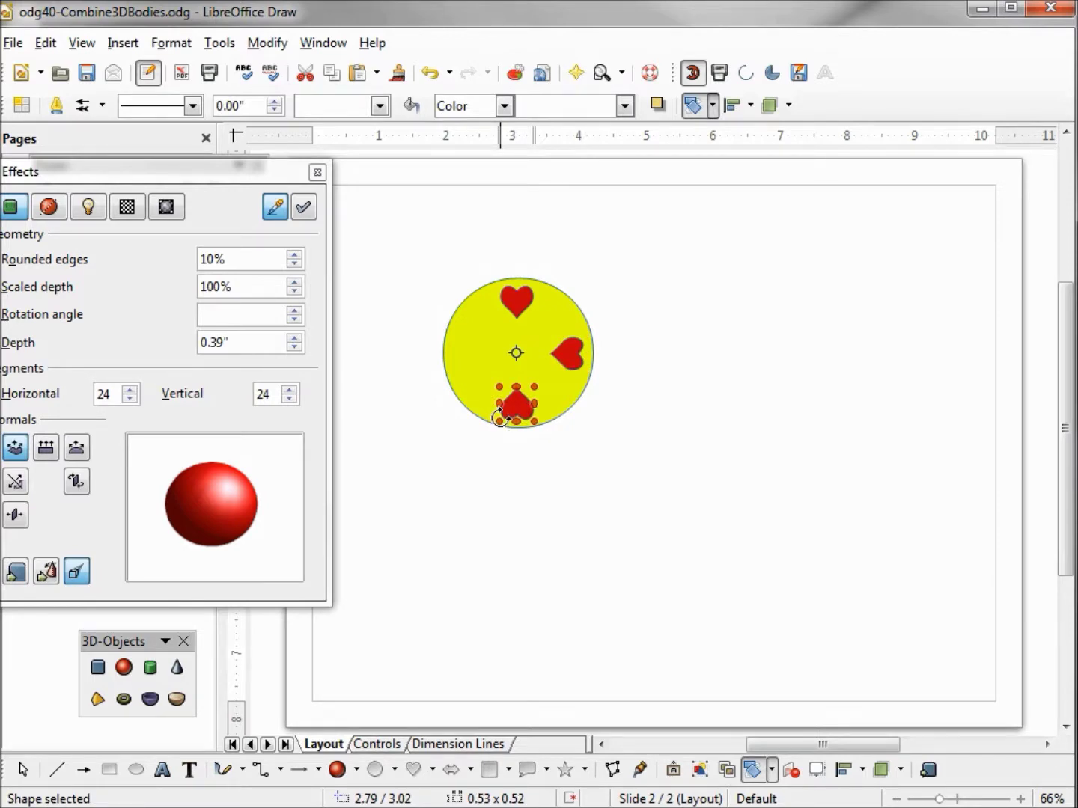
drag(500, 417, 438, 330)
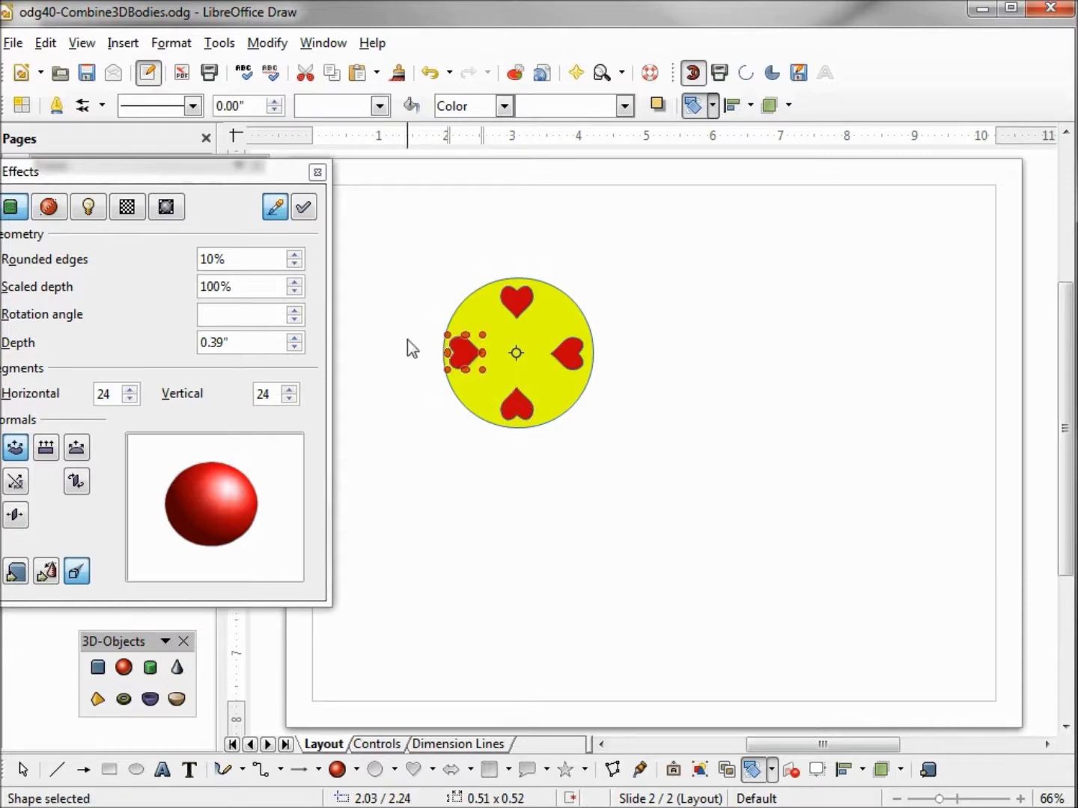
click(407, 339)
drag(418, 210, 642, 475)
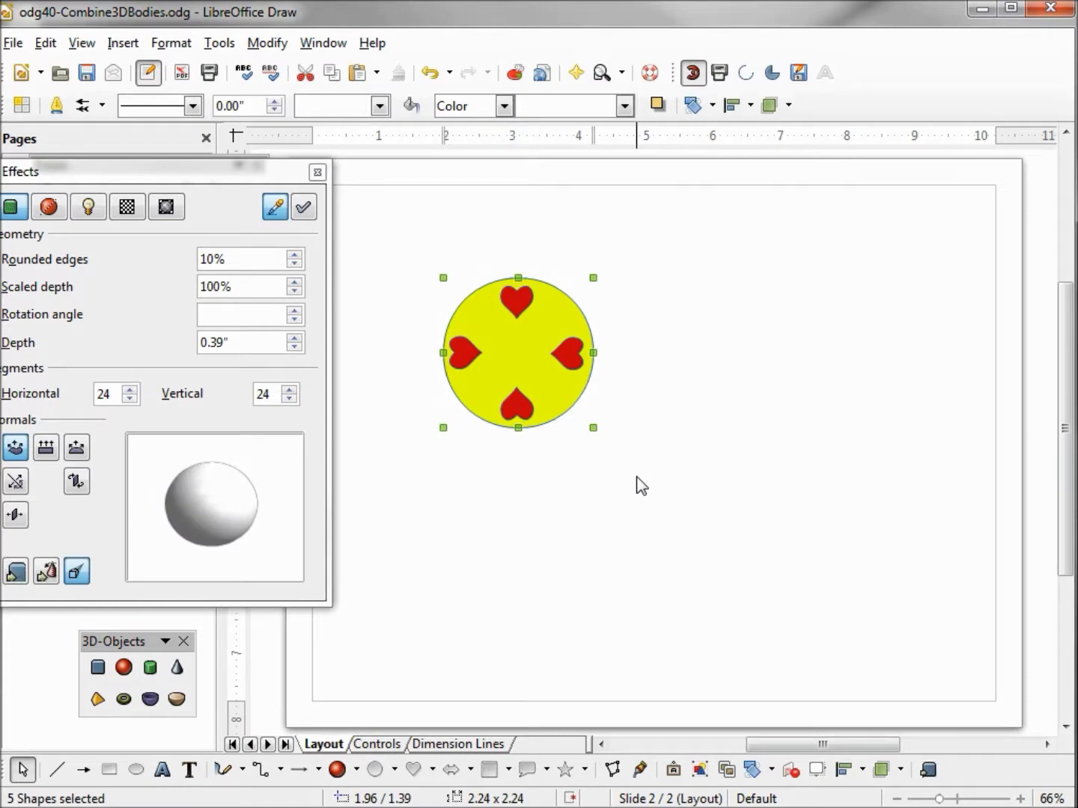
Paste a copy of the heart circle, shift it right, and extrude it into 3D
key(ctrl+v)
key(Right)
key(Right)
key(Right)
key(Right)
key(Right)
key(Right)
key(Right)
key(Right)
key(Right)
key(Right)
key(Right)
key(Right)
key(Right)
key(Right)
key(Right)
key(Right)
key(Right)
key(Right)
key(Right)
key(Right)
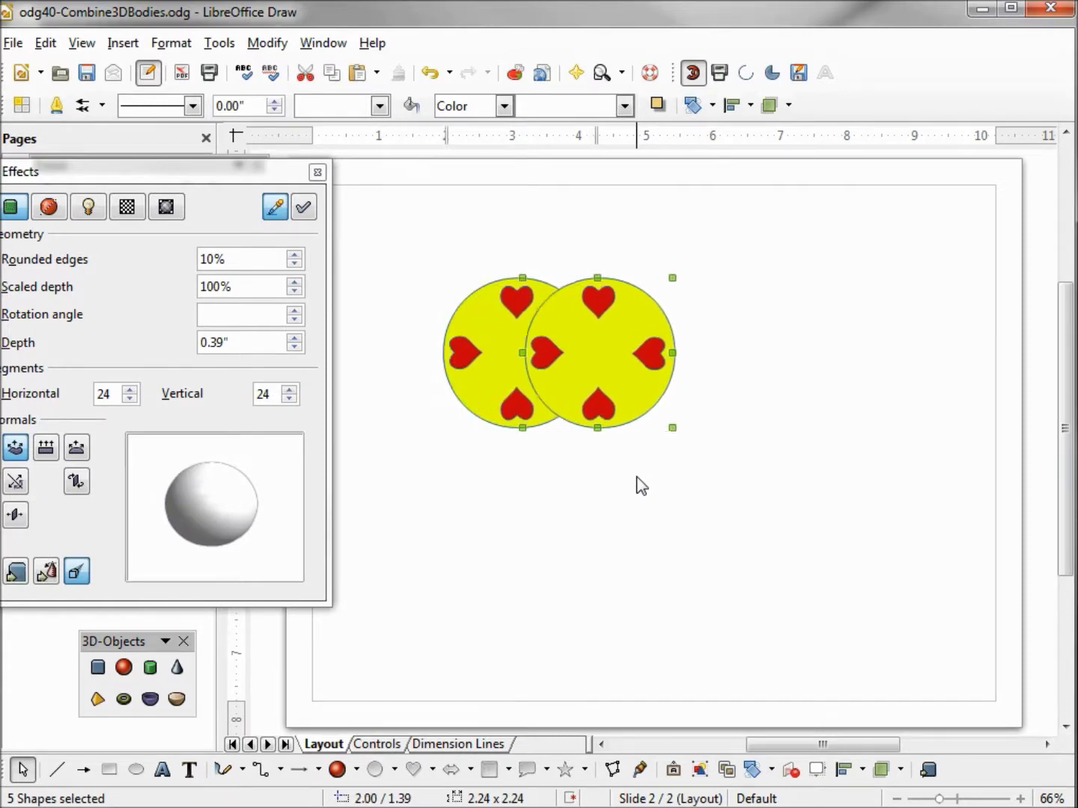
key(Right)
key(Right)
key(Right)
key(Right)
key(Right)
key(Right)
key(Right)
key(Right)
key(Right)
key(Right)
key(Right)
key(Right)
key(Right)
key(Right)
key(Right)
key(Right)
key(Right)
key(Right)
key(Right)
key(Right)
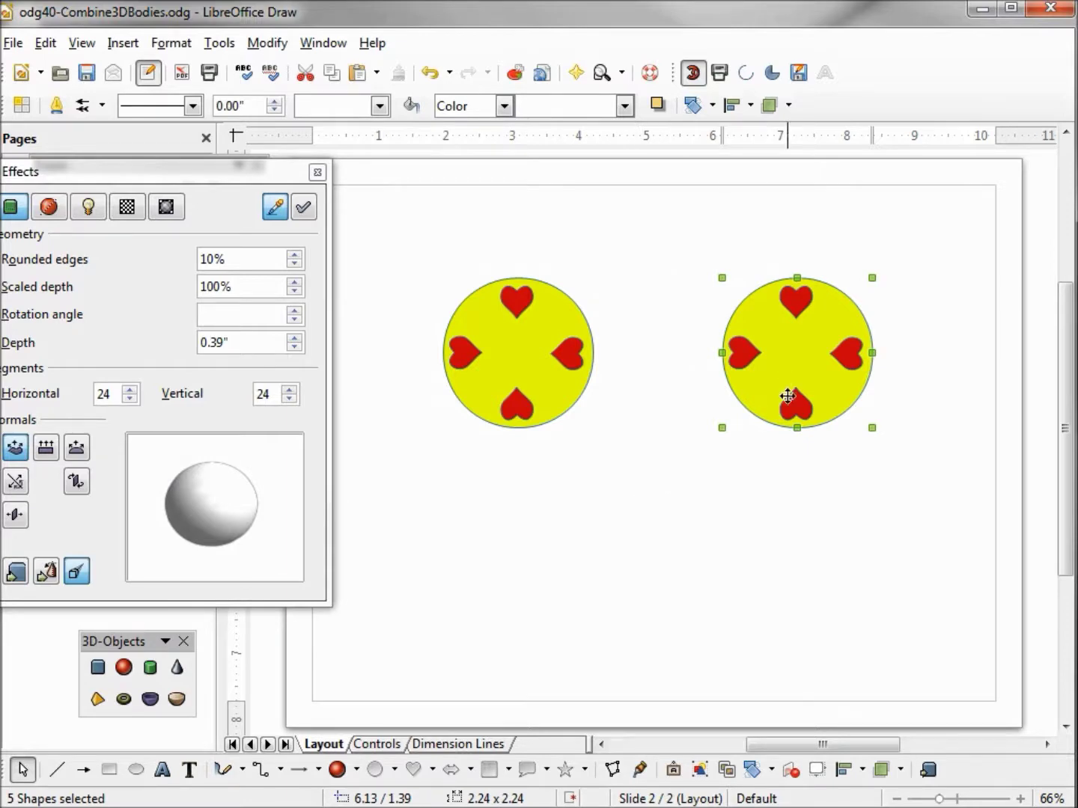
click(933, 772)
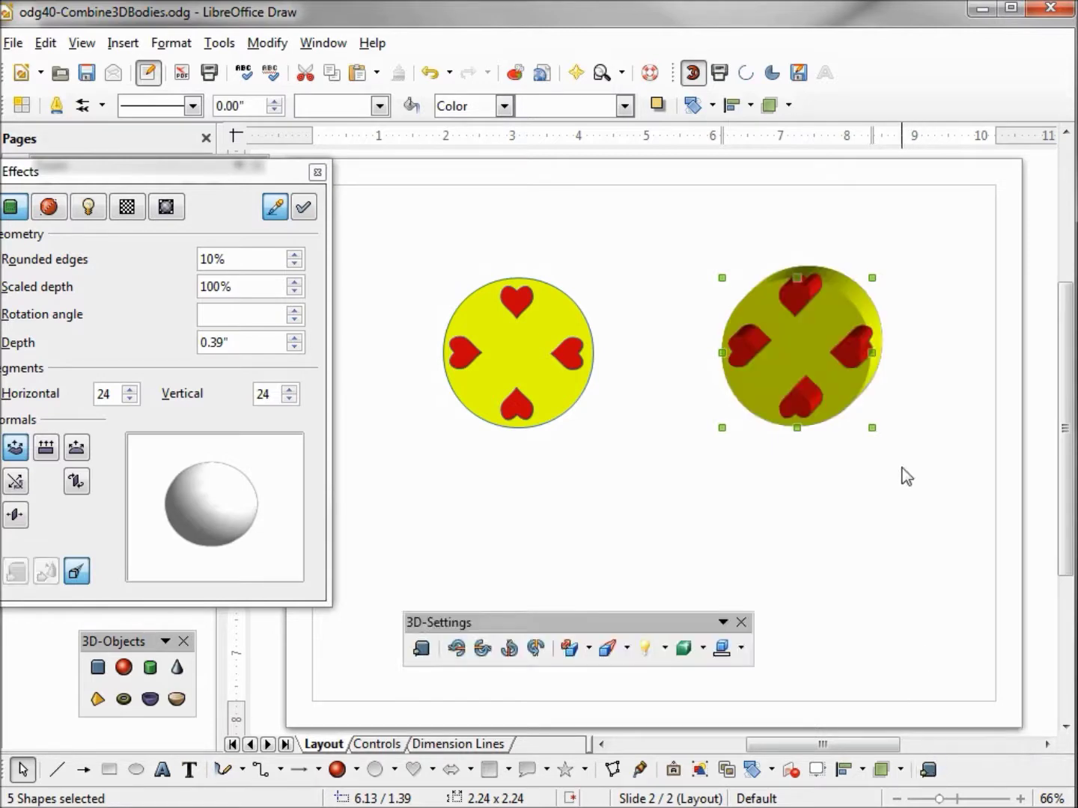
Tilt the 3D disc almost edge-on, then tilt it back to show the raised hearts
click(480, 650)
click(480, 649)
click(480, 651)
click(480, 649)
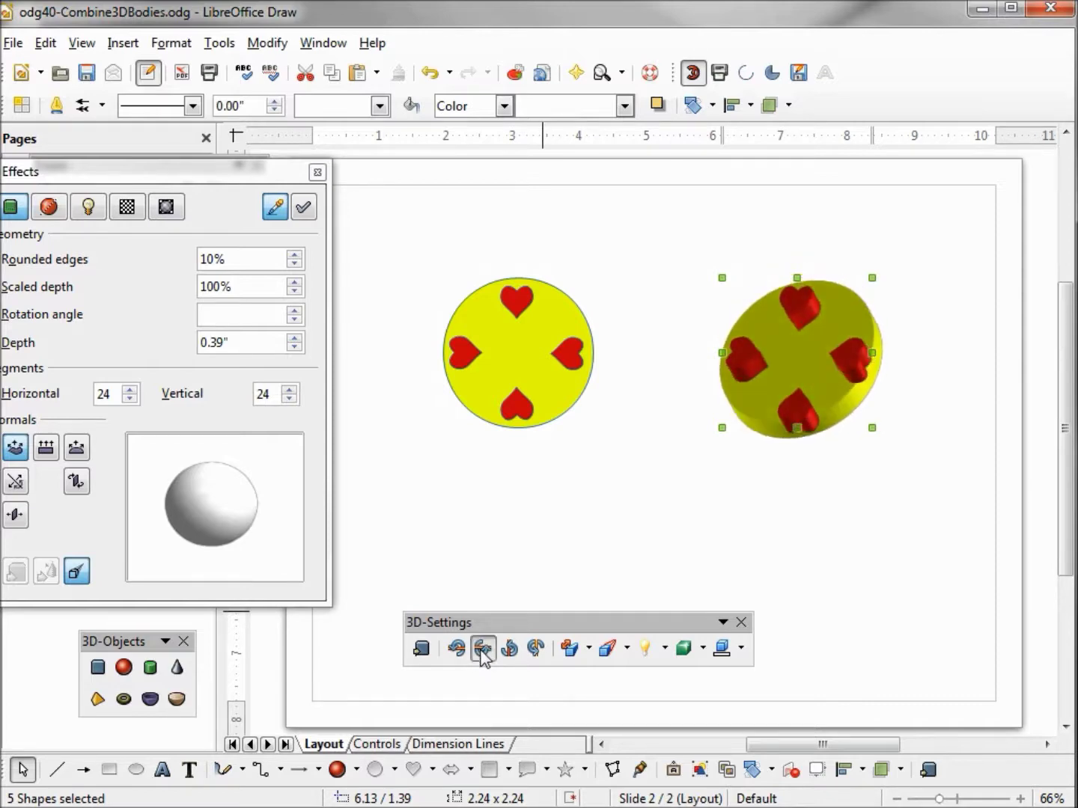
click(480, 650)
click(479, 650)
click(480, 650)
click(480, 651)
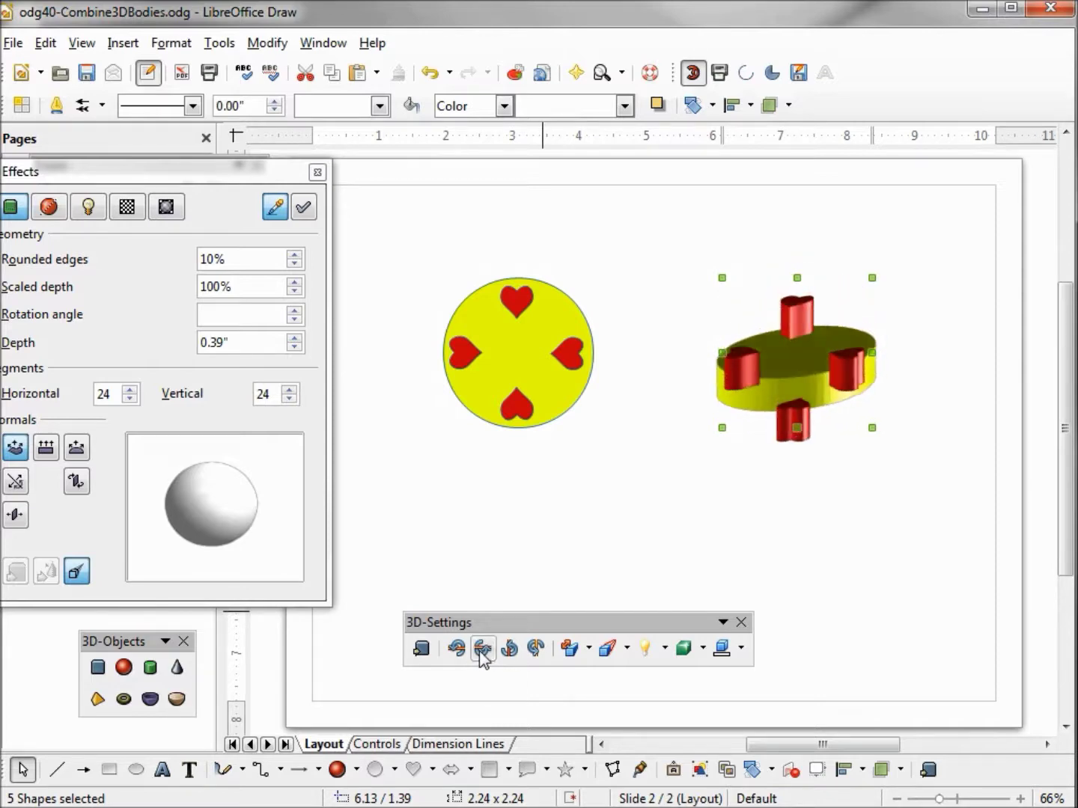
click(481, 650)
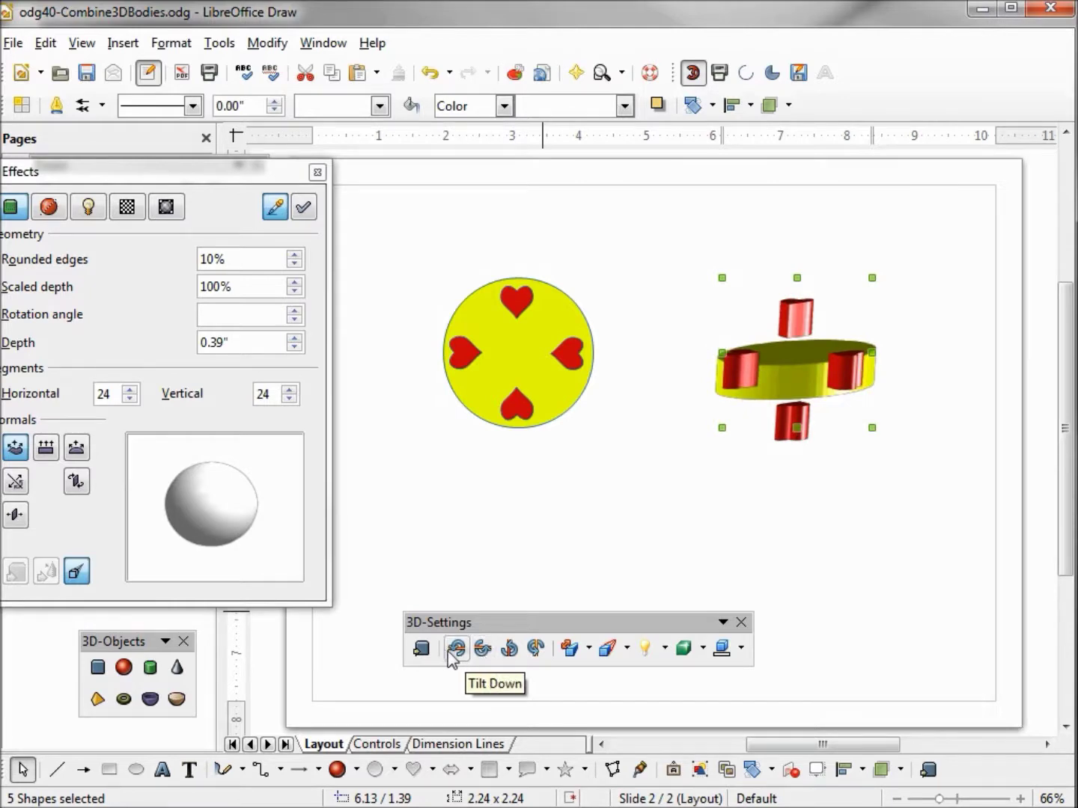
click(456, 648)
click(456, 648)
click(455, 649)
click(456, 648)
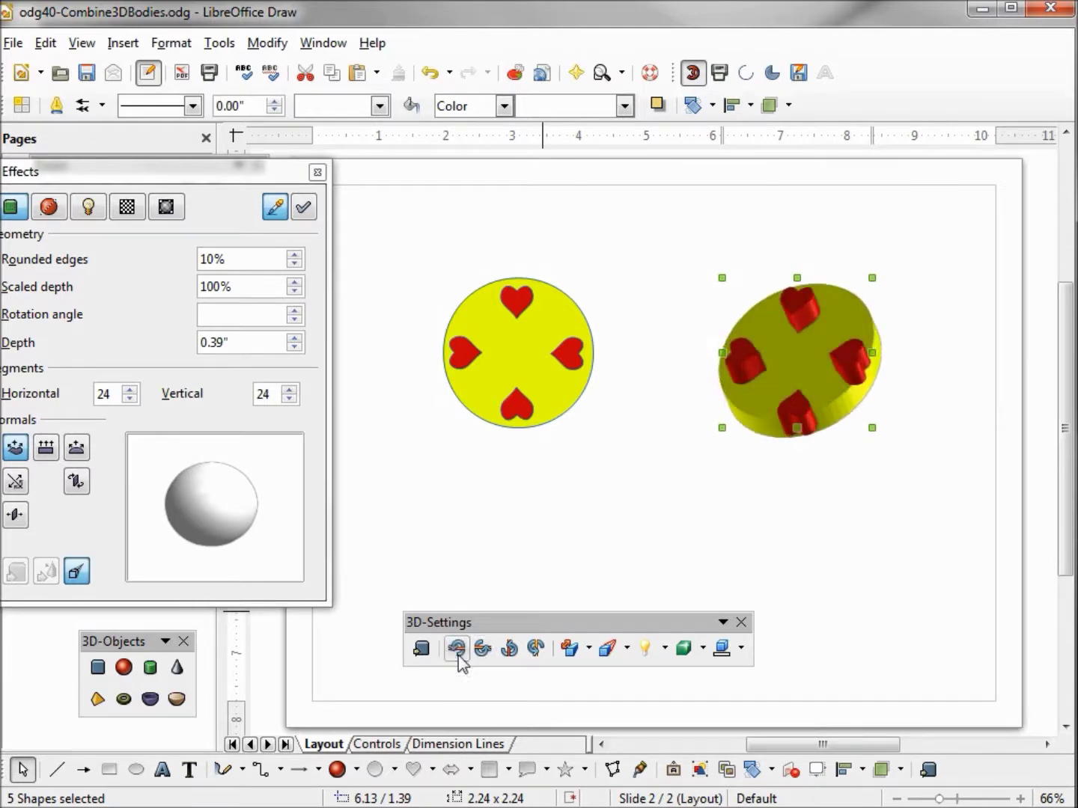
click(625, 503)
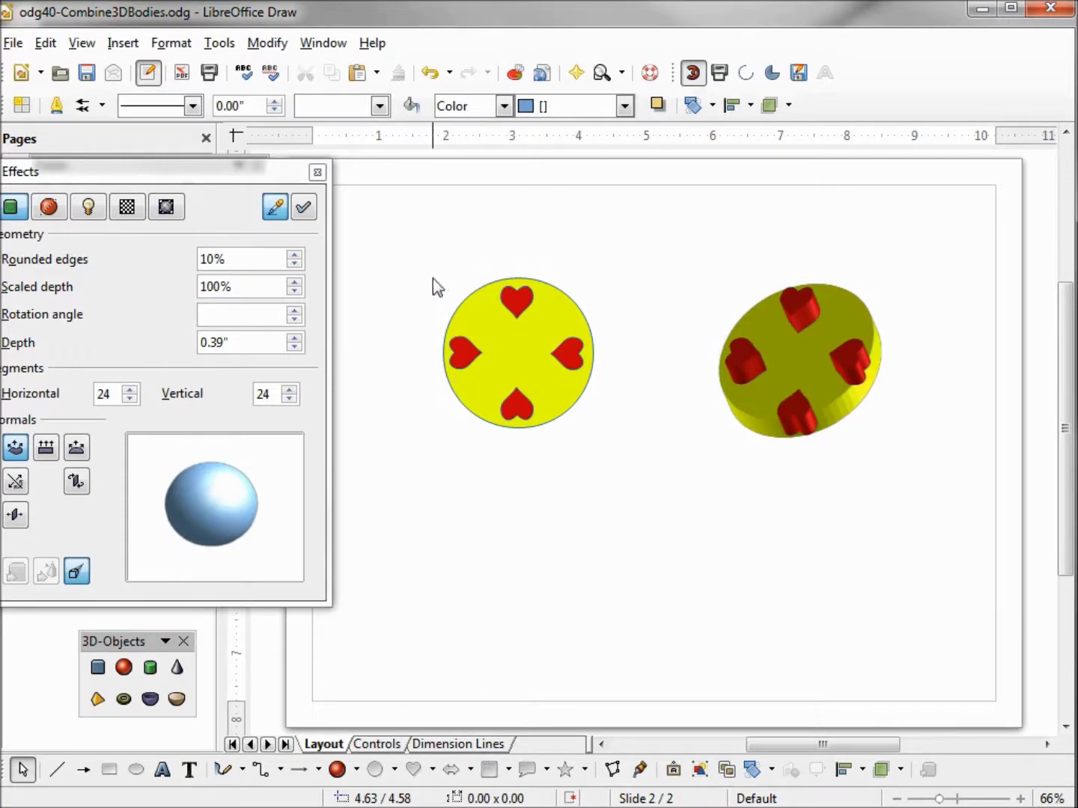
Convert the left heart disc into a 3D scene and tilt it so its hearts show from above
drag(432, 259, 623, 474)
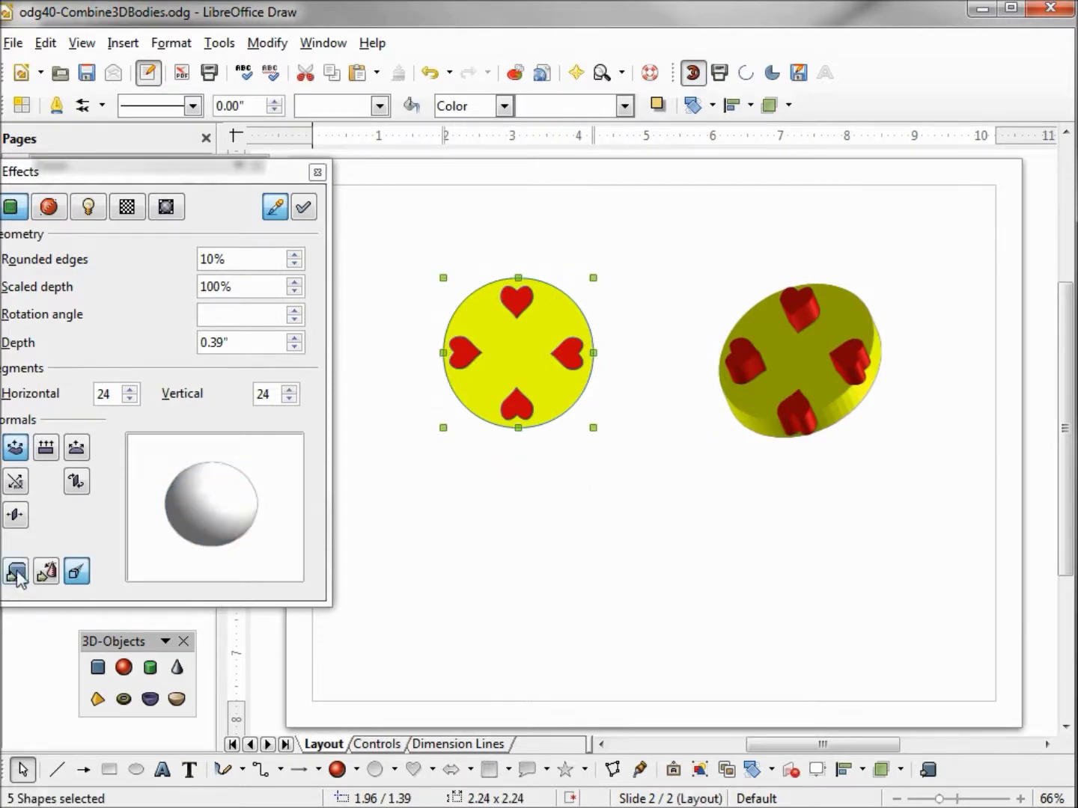
click(17, 572)
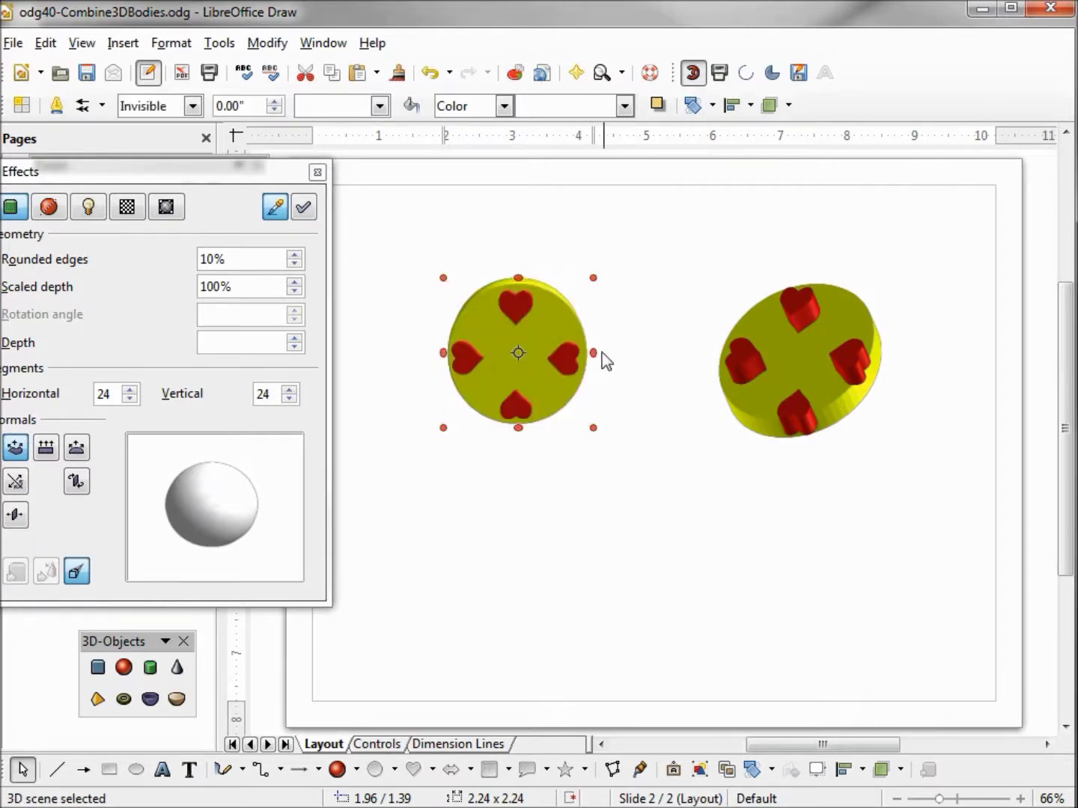
click(592, 354)
drag(592, 355, 596, 293)
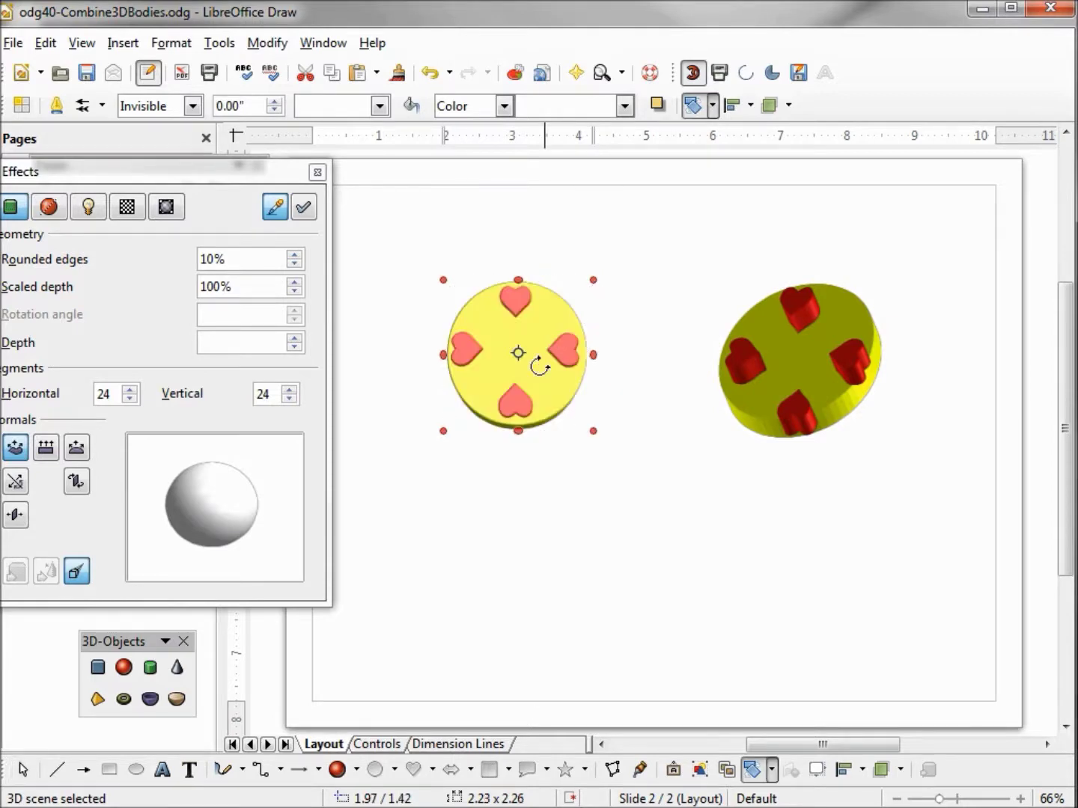
drag(595, 354, 597, 504)
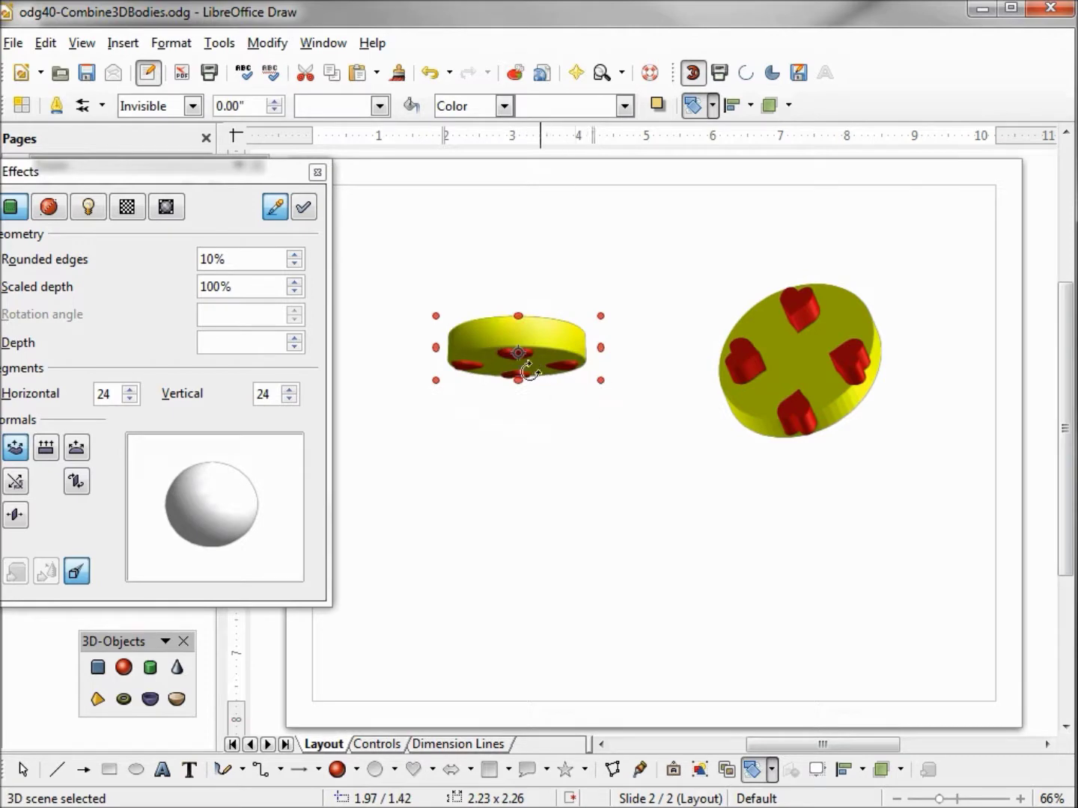
drag(603, 354, 606, 272)
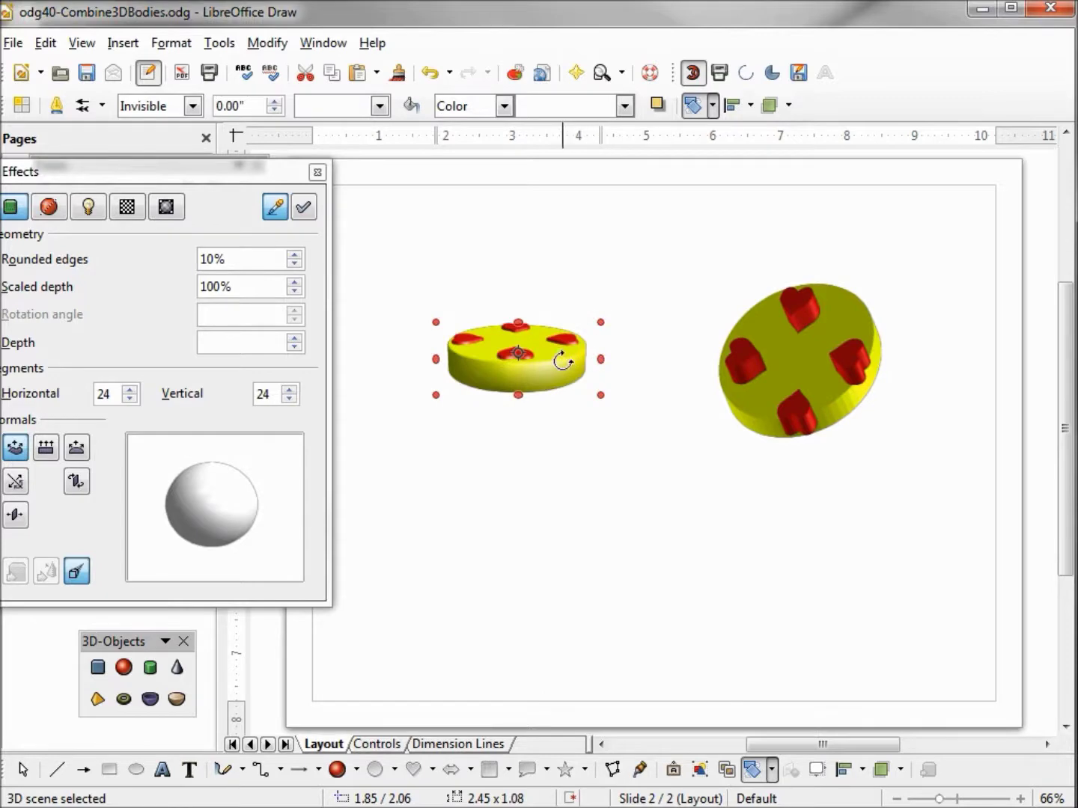
right_click(538, 369)
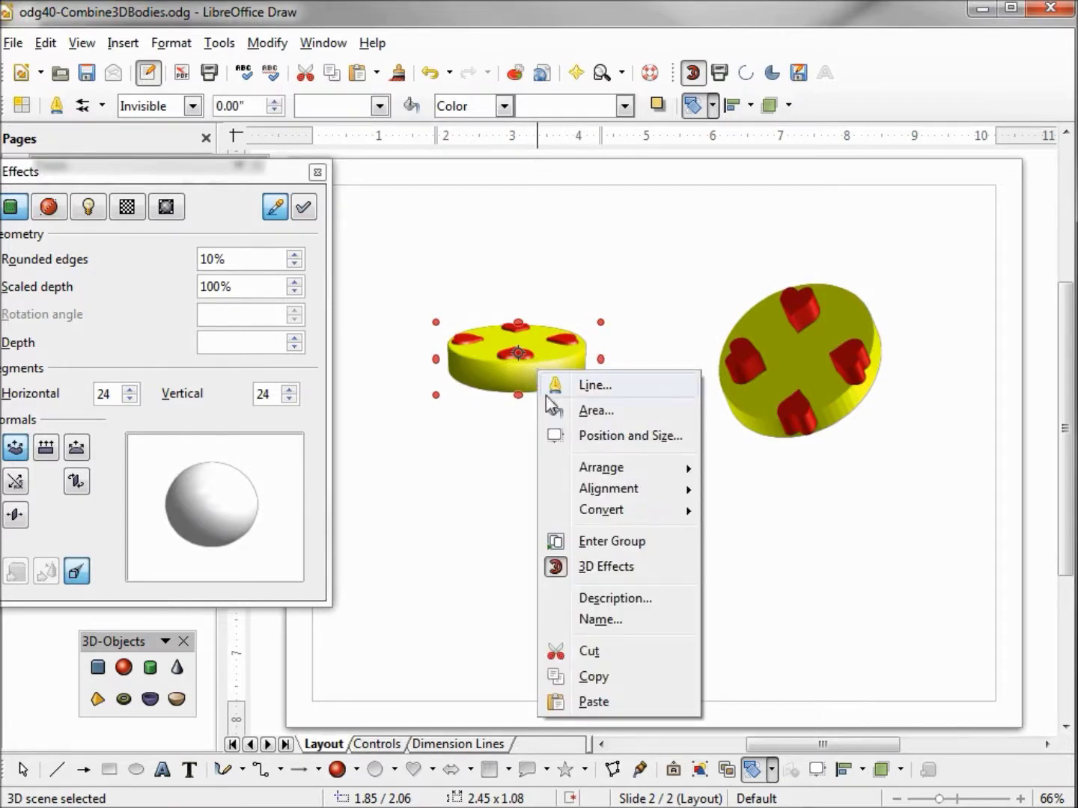
Inside the 3D disc group, select the back heart and fill it Light magenta
click(567, 544)
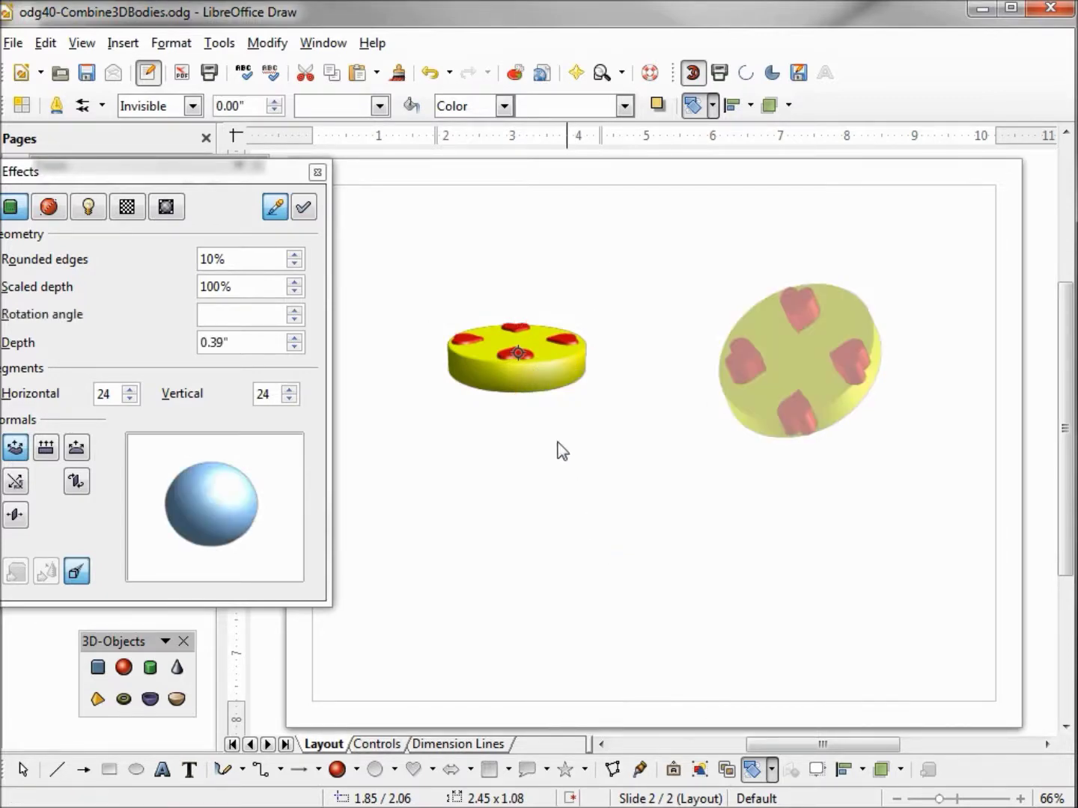
click(529, 378)
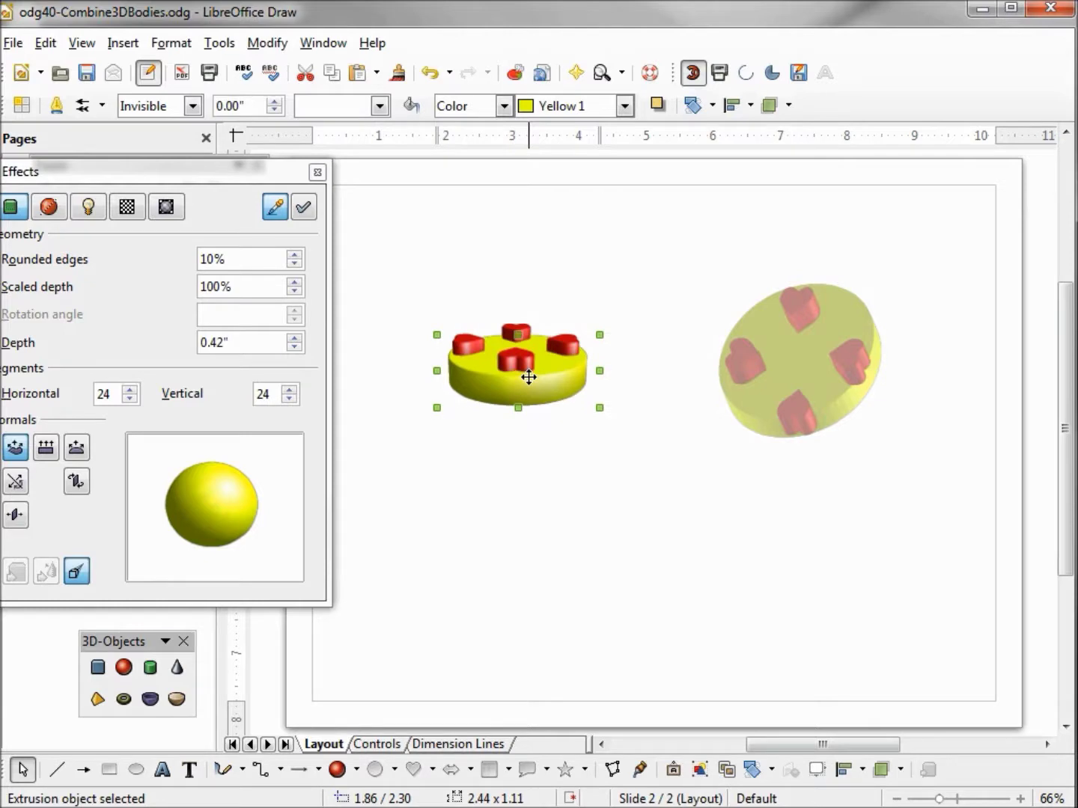
key(Tab)
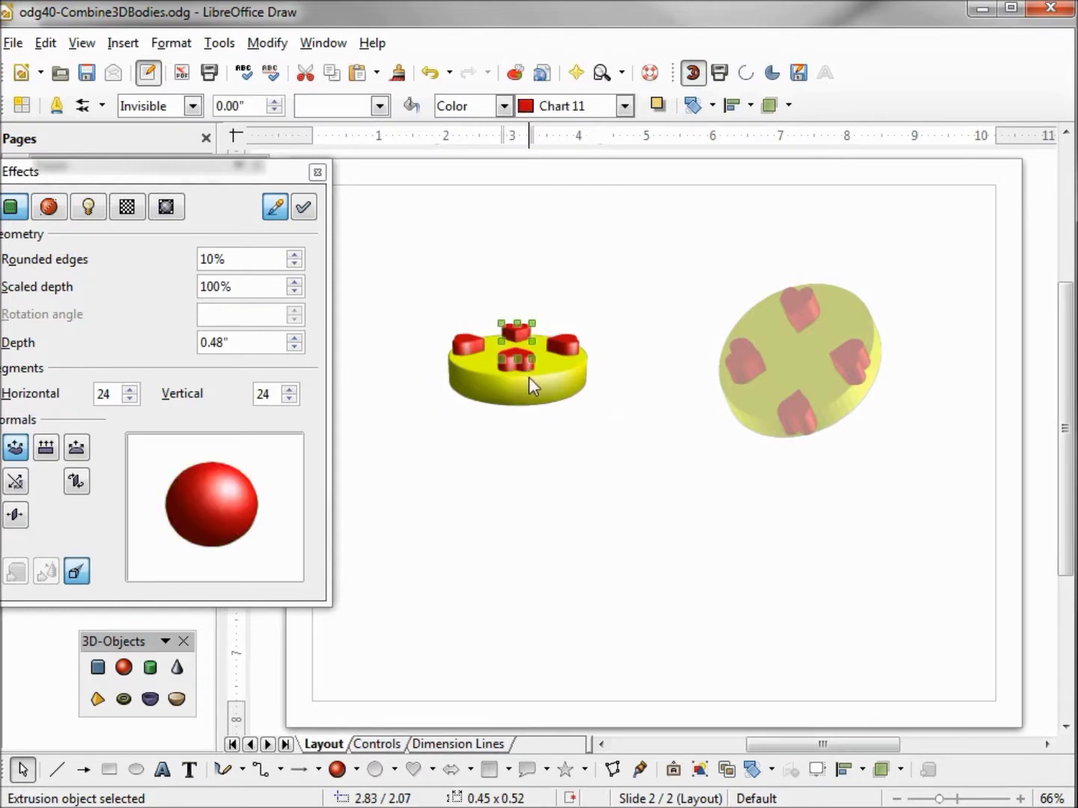
key(Tab)
key(Tab)
key(Tab)
key(Tab)
key(Tab)
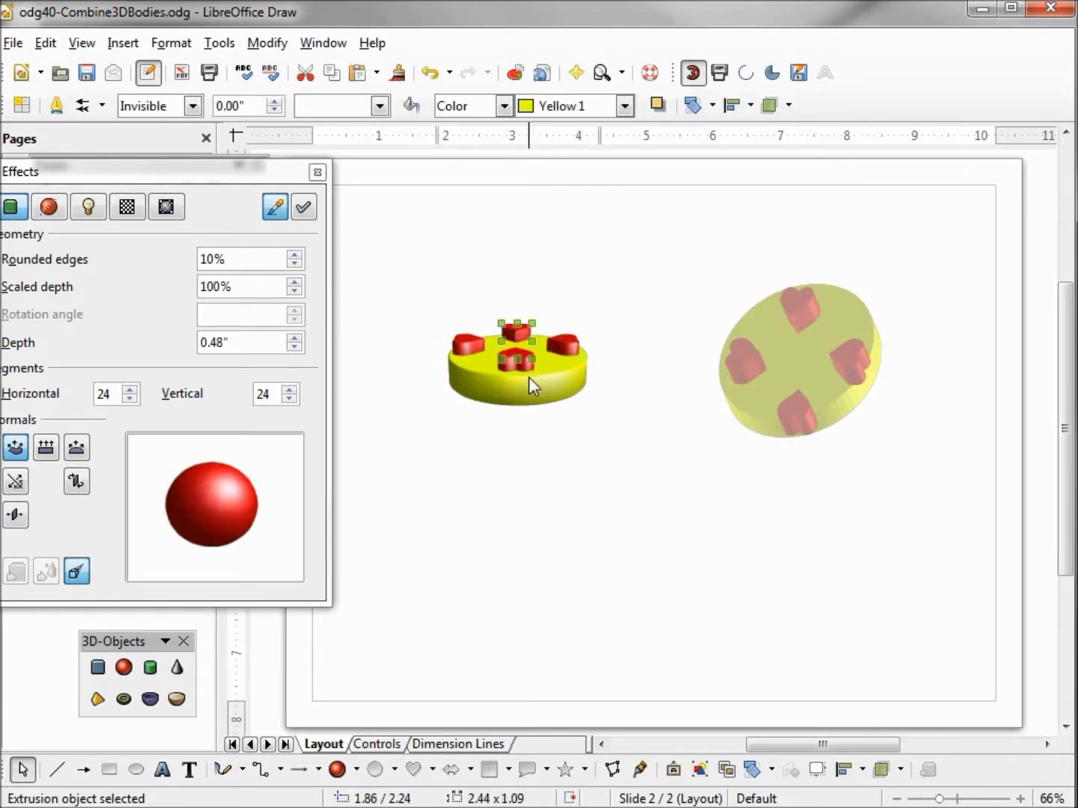
click(624, 105)
drag(632, 262, 631, 153)
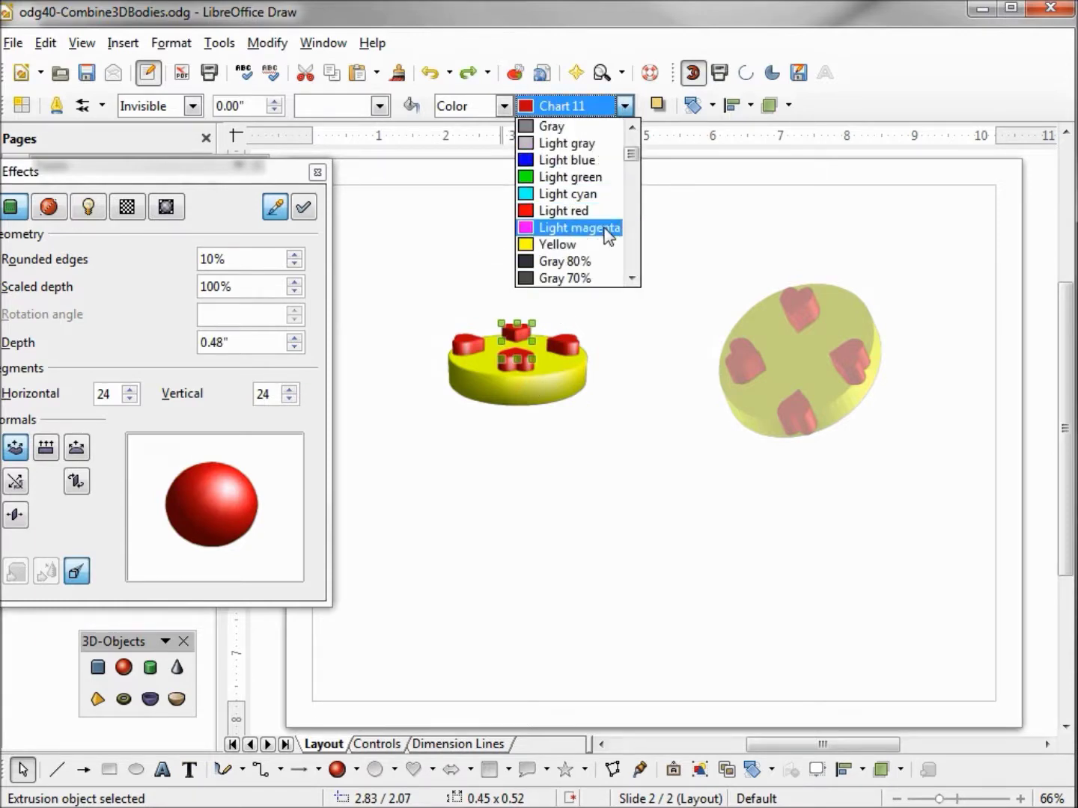
click(608, 237)
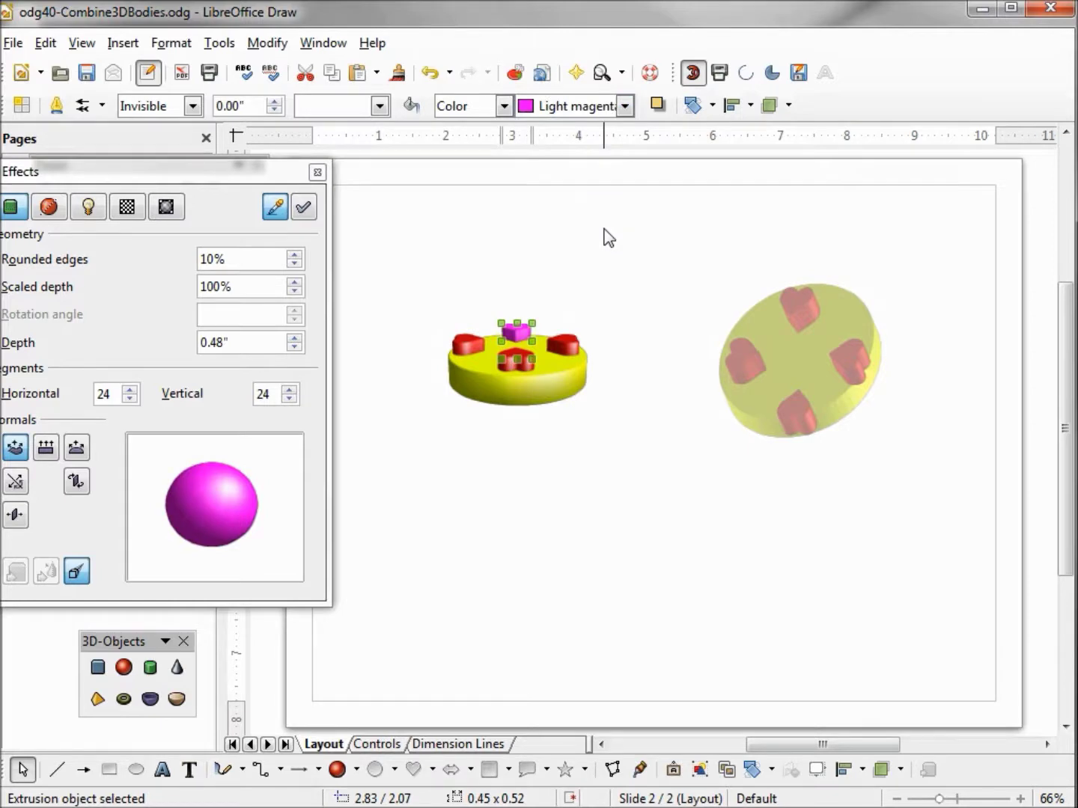
Shift the magenta heart slightly left, exit the group, and rotate the disc to face forward
drag(531, 321, 551, 316)
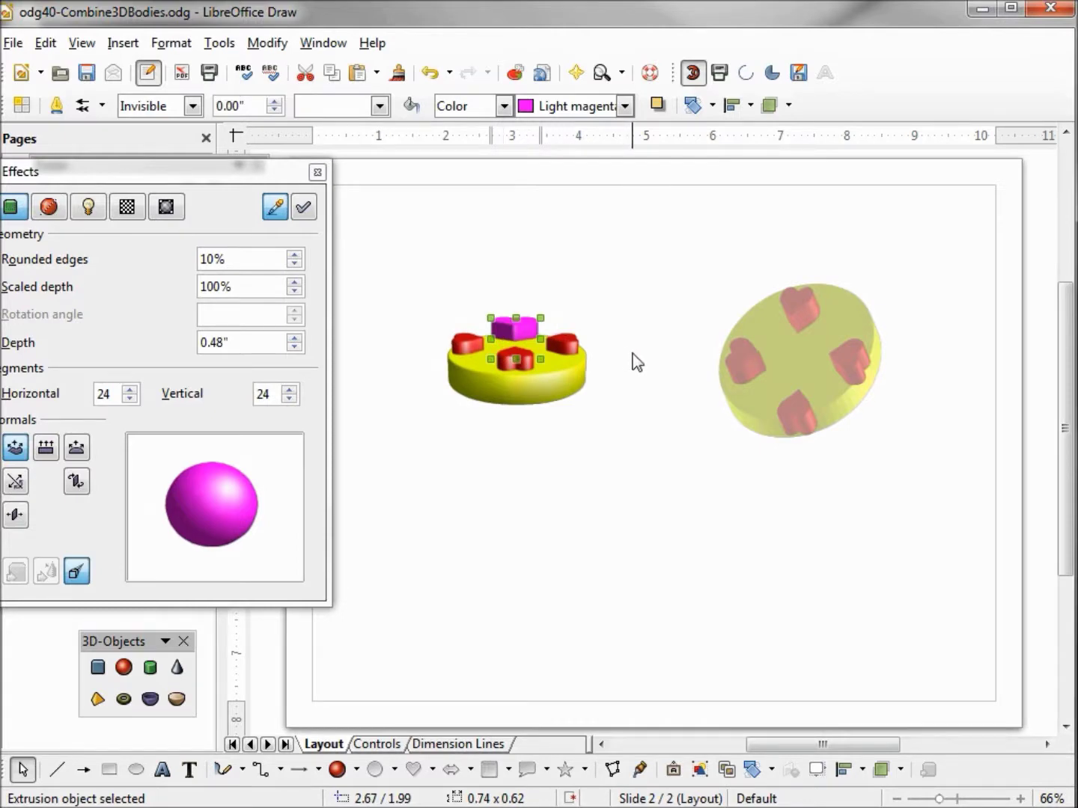
key(alt+Left)
key(alt+Left)
key(alt+Left)
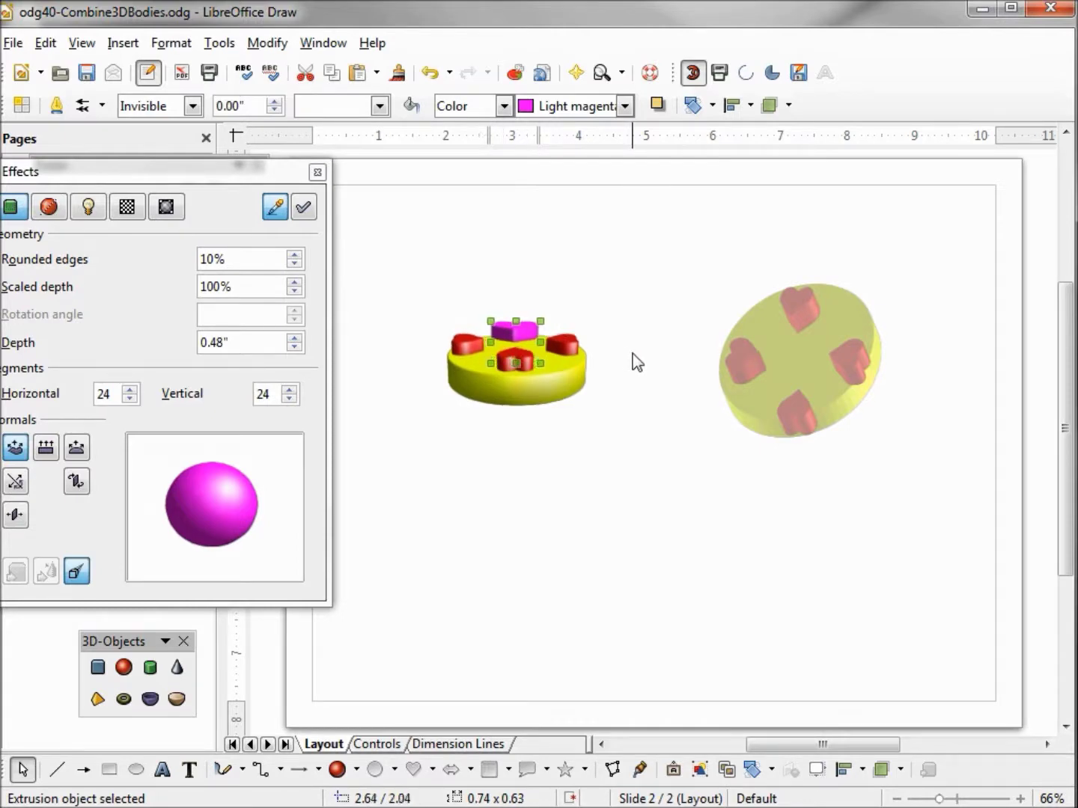
right_click(569, 378)
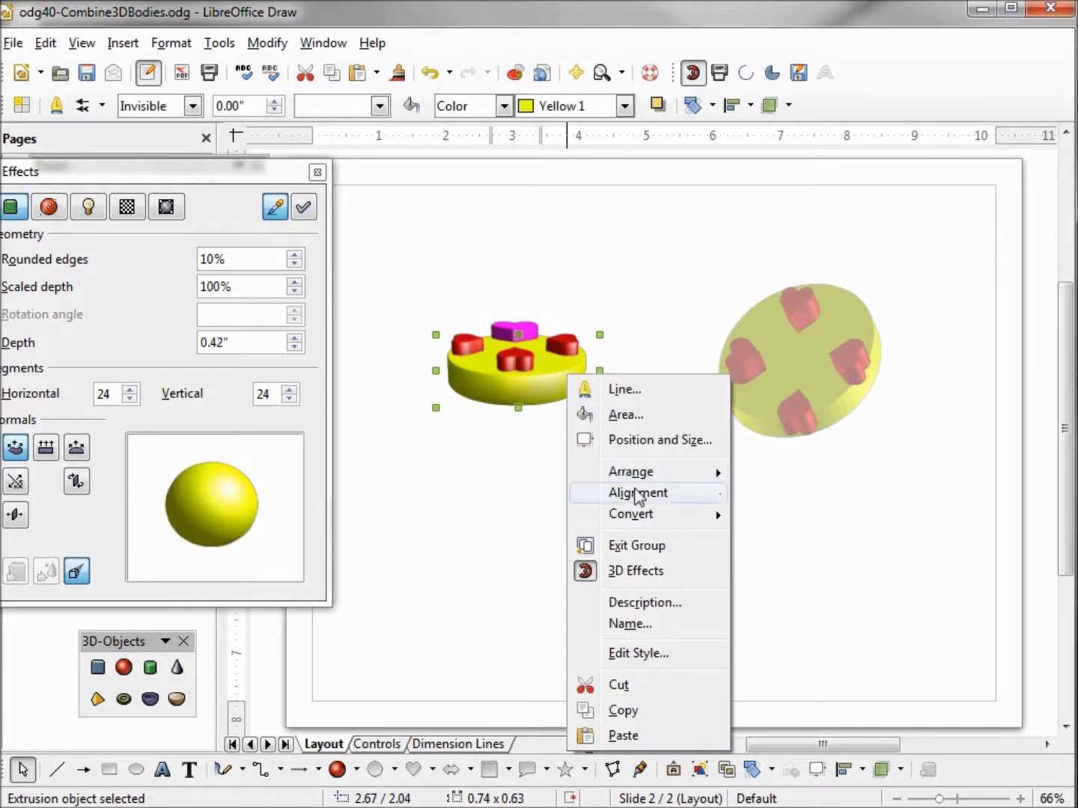
click(649, 545)
click(535, 364)
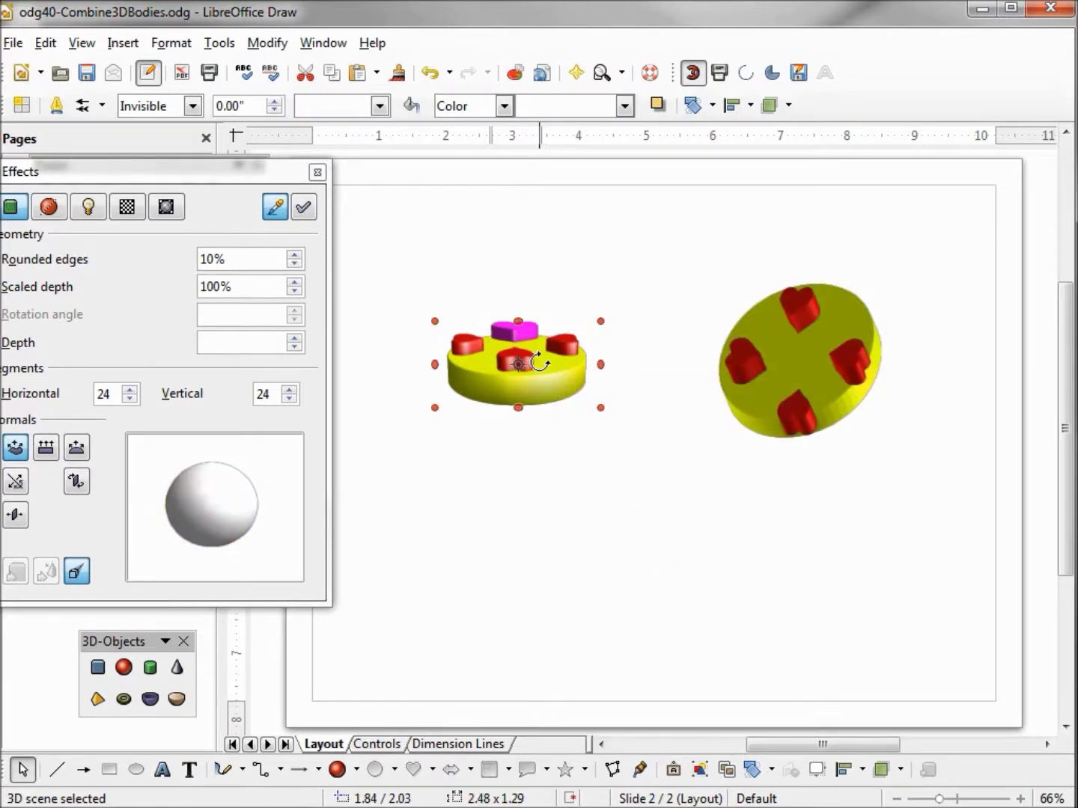
drag(601, 364, 600, 400)
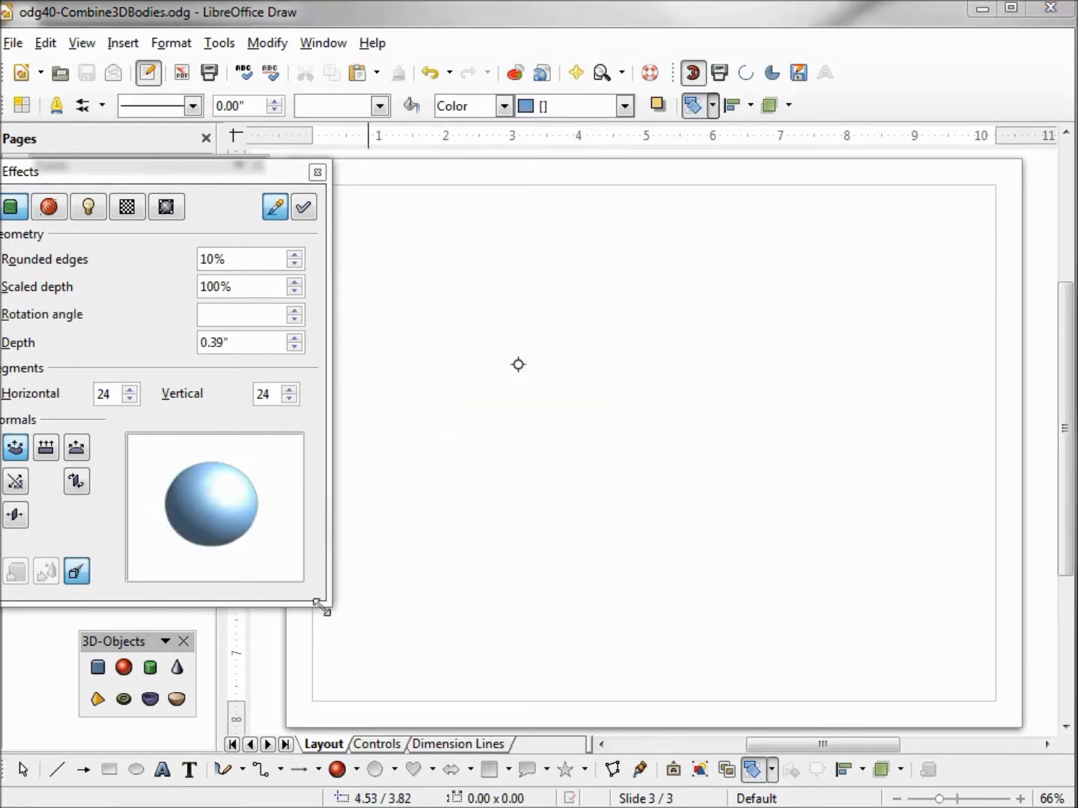
Draw a rectangle near the page centre and paste the label 'LibreOffice Draw' into it
click(112, 770)
mouse_move(524, 360)
mouse_down()
mouse_move(577, 465)
mouse_move(715, 459)
mouse_move(720, 475)
mouse_up()
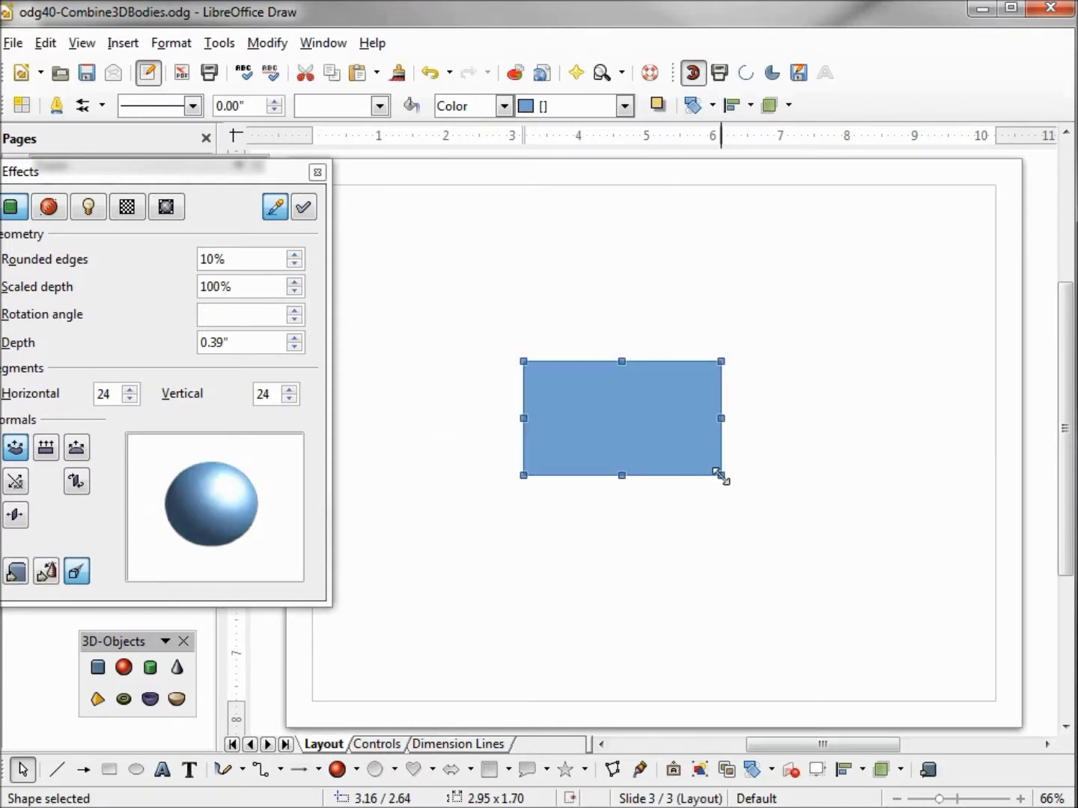
double_click(642, 417)
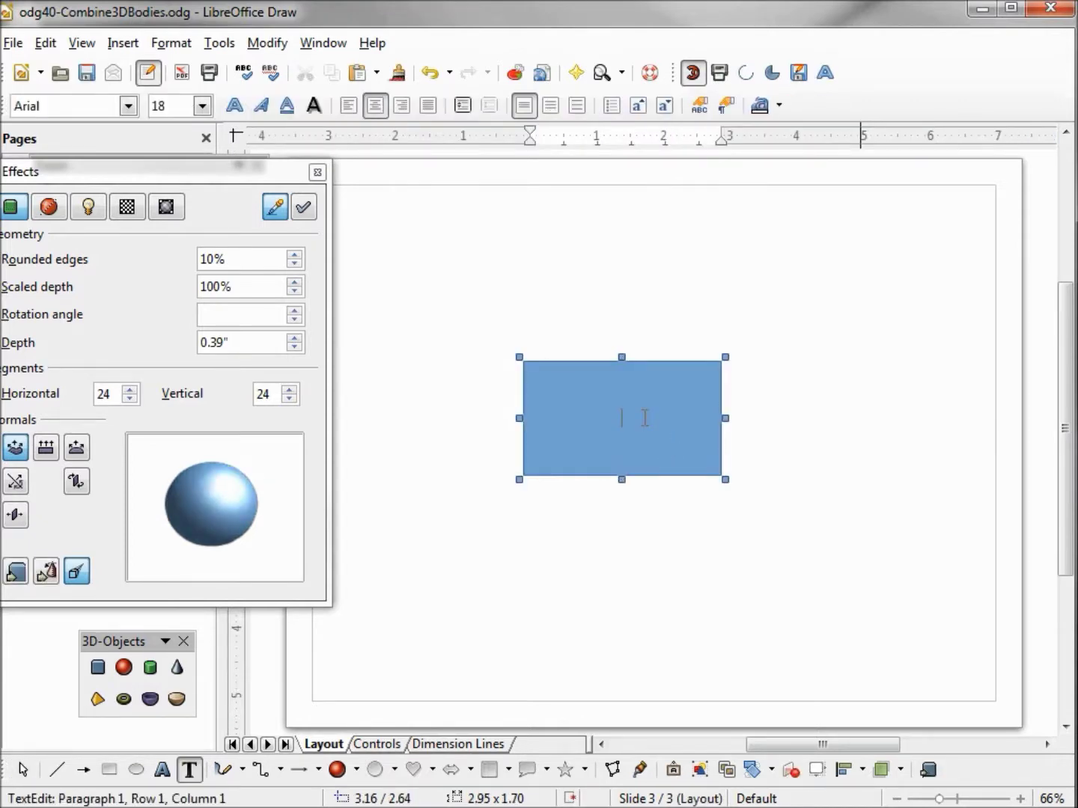
text(LibreOffice Draw)
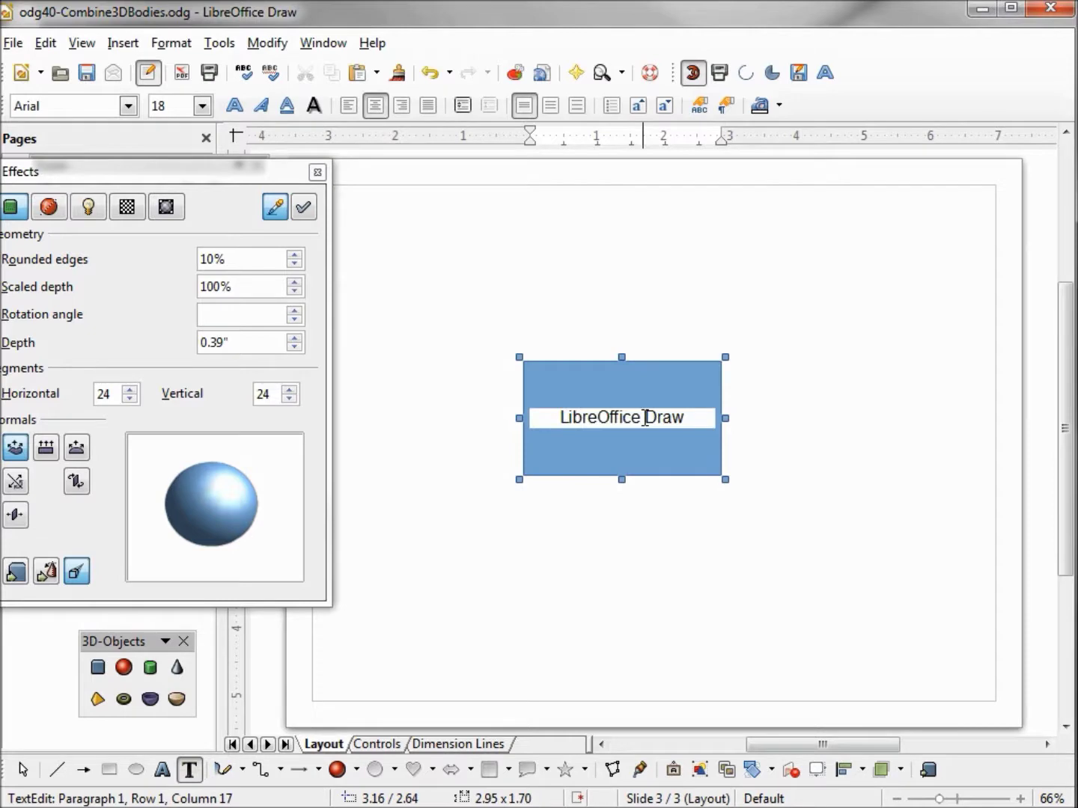
key(shift+Left)
key(shift+Left)
key(shift+Left)
key(shift+Left)
key(shift+Left)
key(shift+Left)
key(shift+Left)
key(shift+Left)
key(shift+Left)
key(shift+Left)
key(shift+Left)
key(shift+Left)
key(shift+Left)
key(shift+Left)
key(shift+Left)
key(shift+Left)
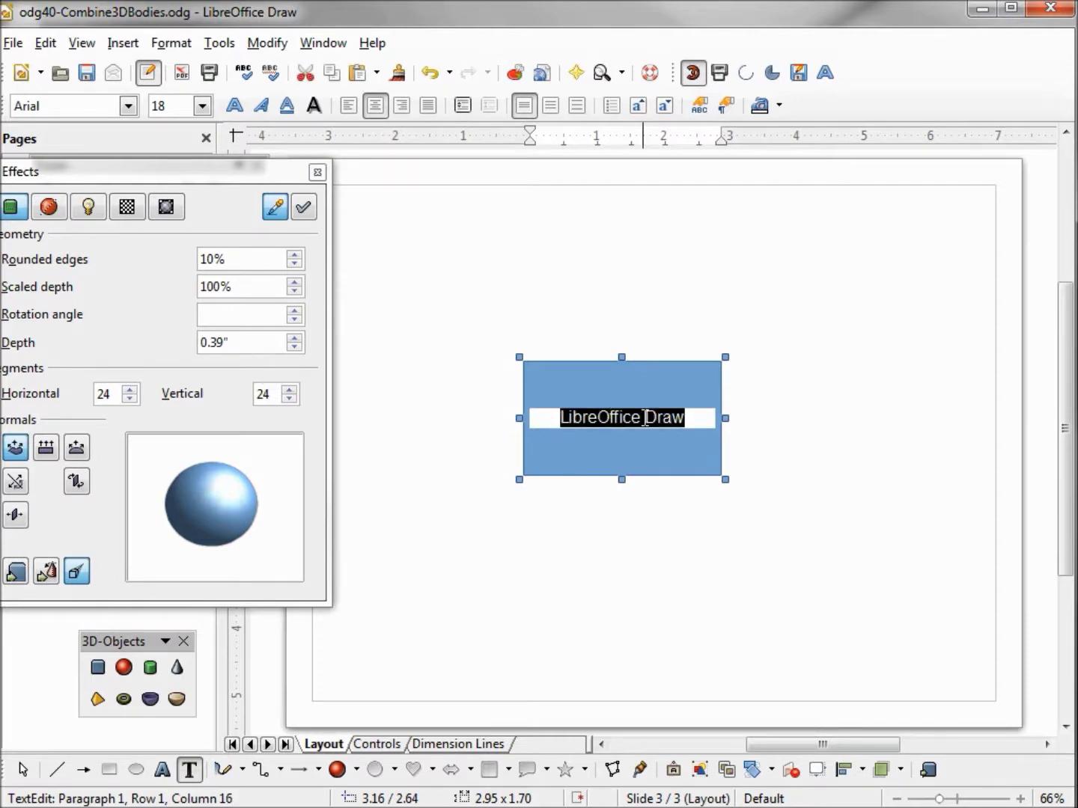
Format the 'LibreOffice Draw' label as Arial Black at 28 pt
click(128, 105)
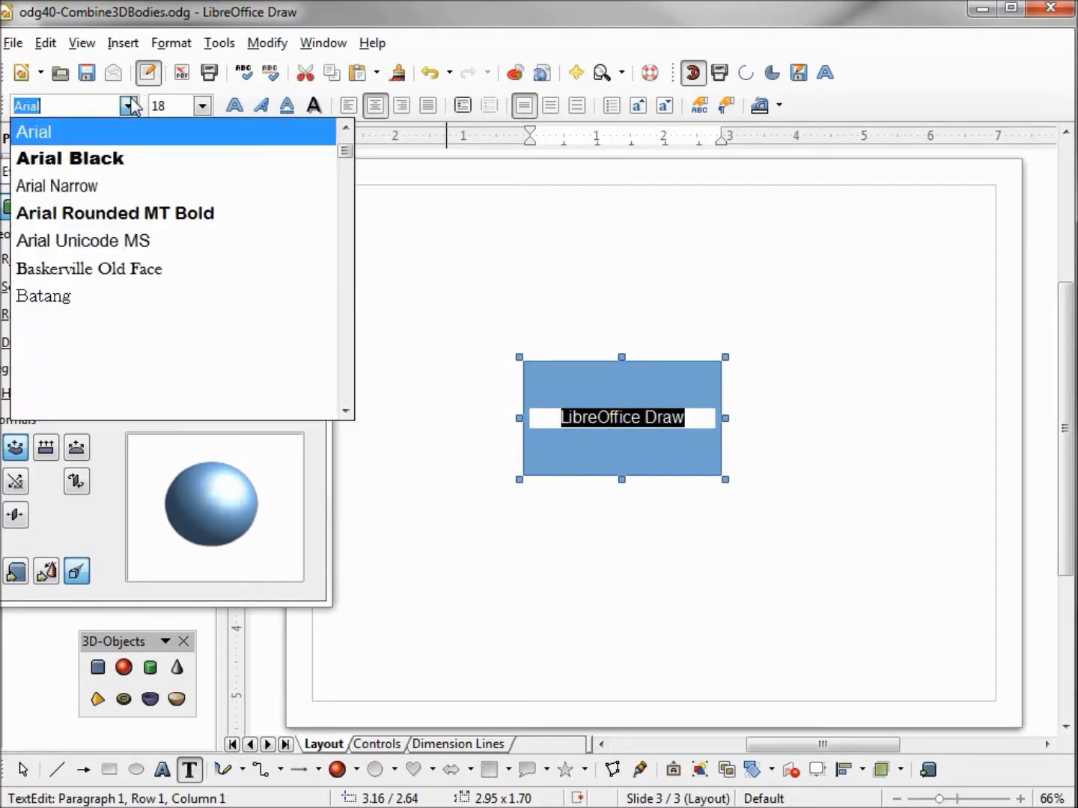
click(112, 158)
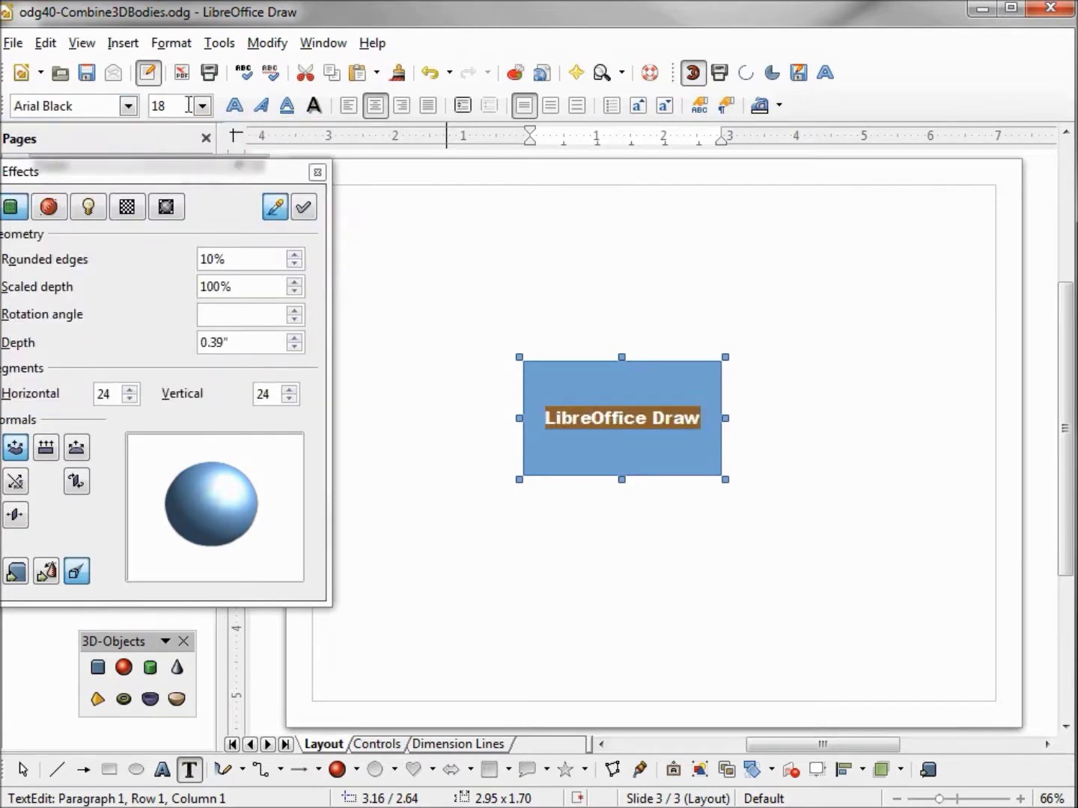
click(202, 105)
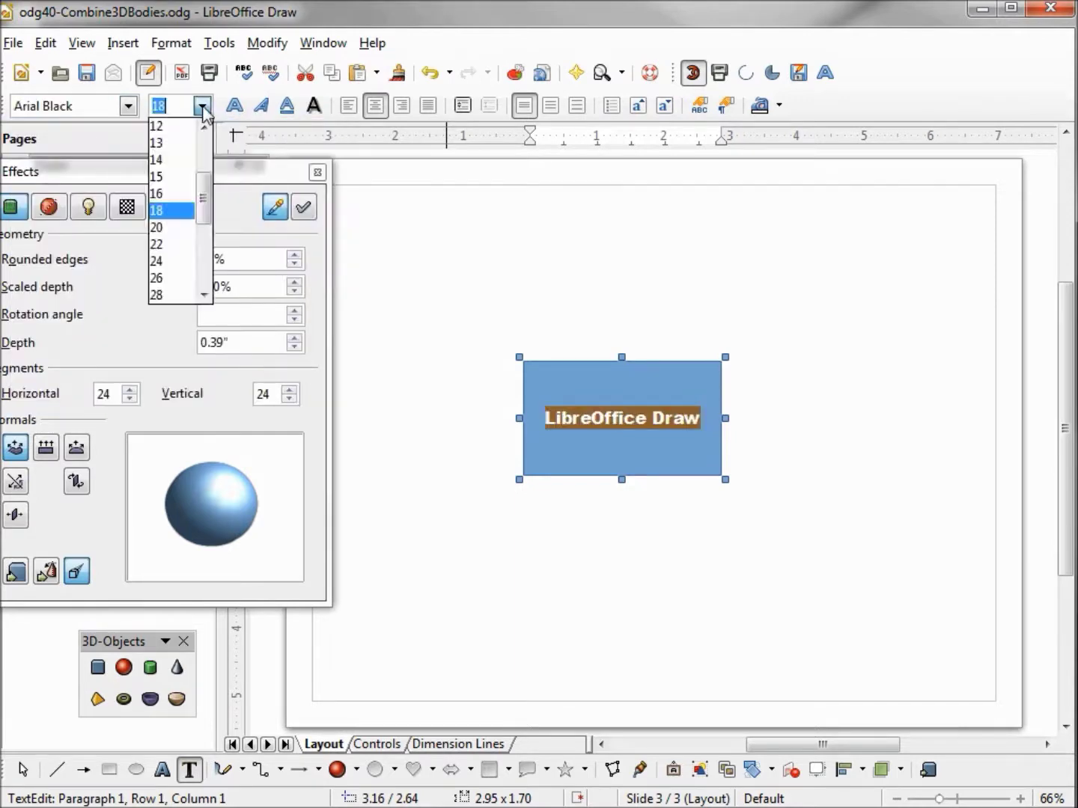
click(172, 294)
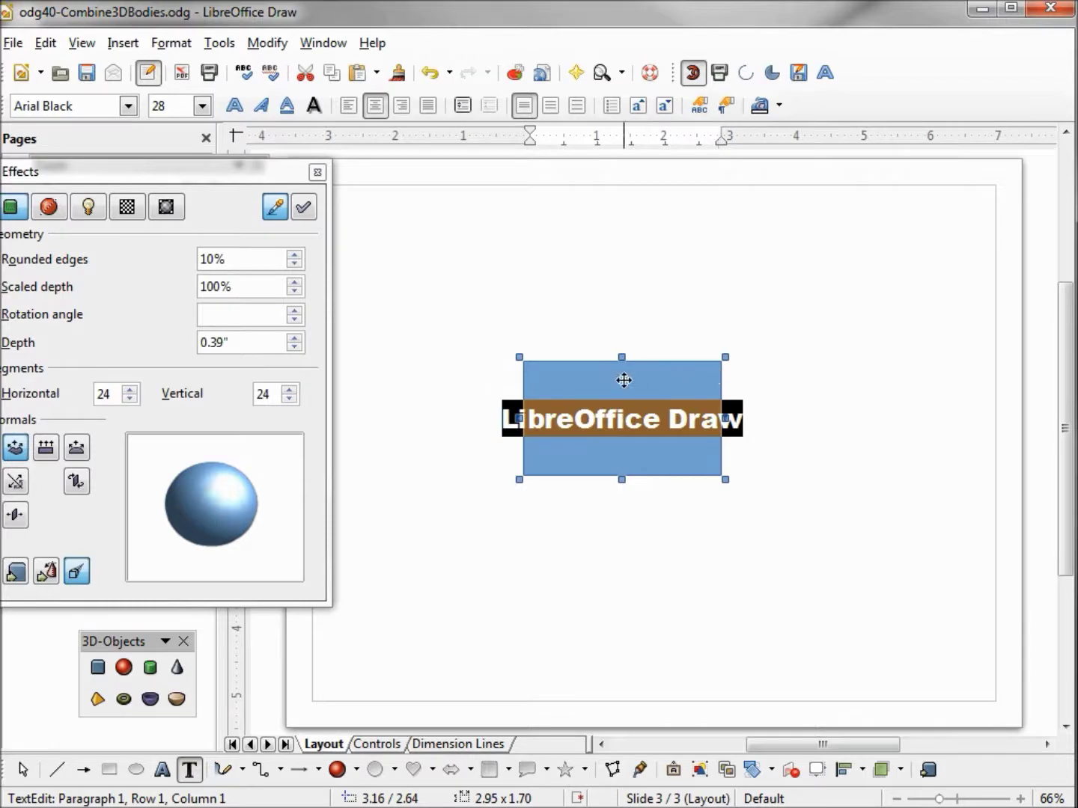
Widen the rectangle to fit the larger text and move it left
click(630, 361)
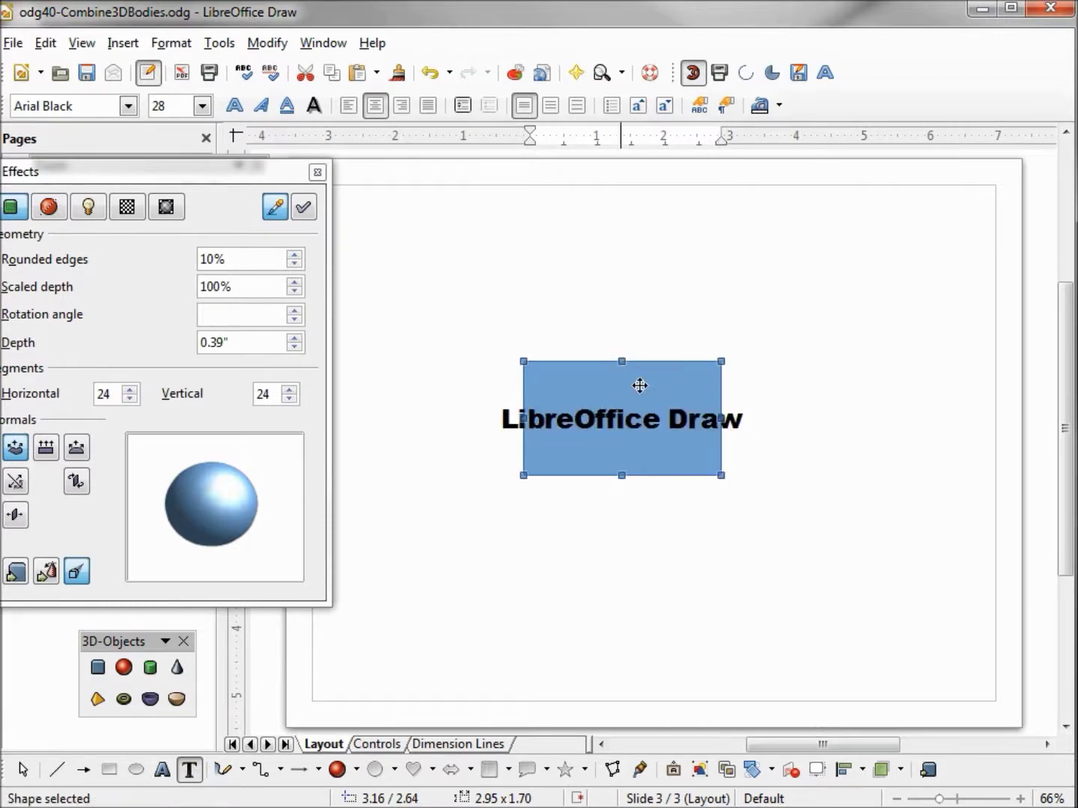
drag(720, 359, 778, 344)
drag(705, 381, 671, 389)
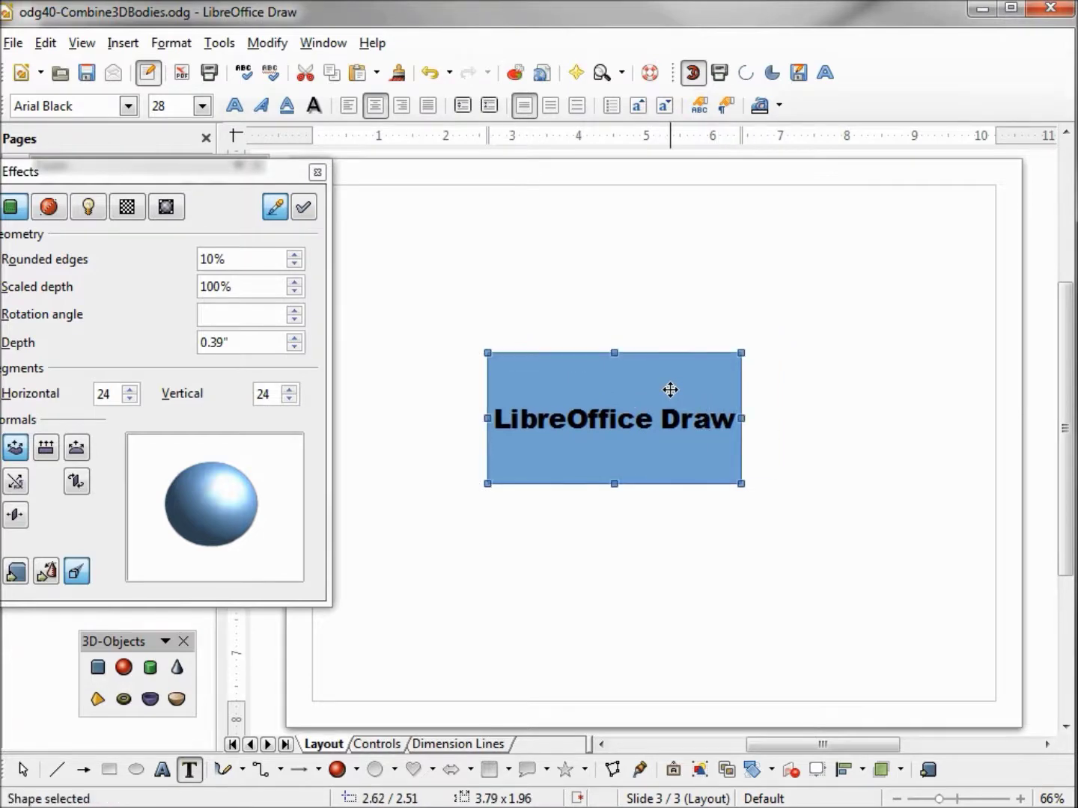
Convert the labelled rectangle into a 3D block and tilt it back so the text faces up
click(14, 573)
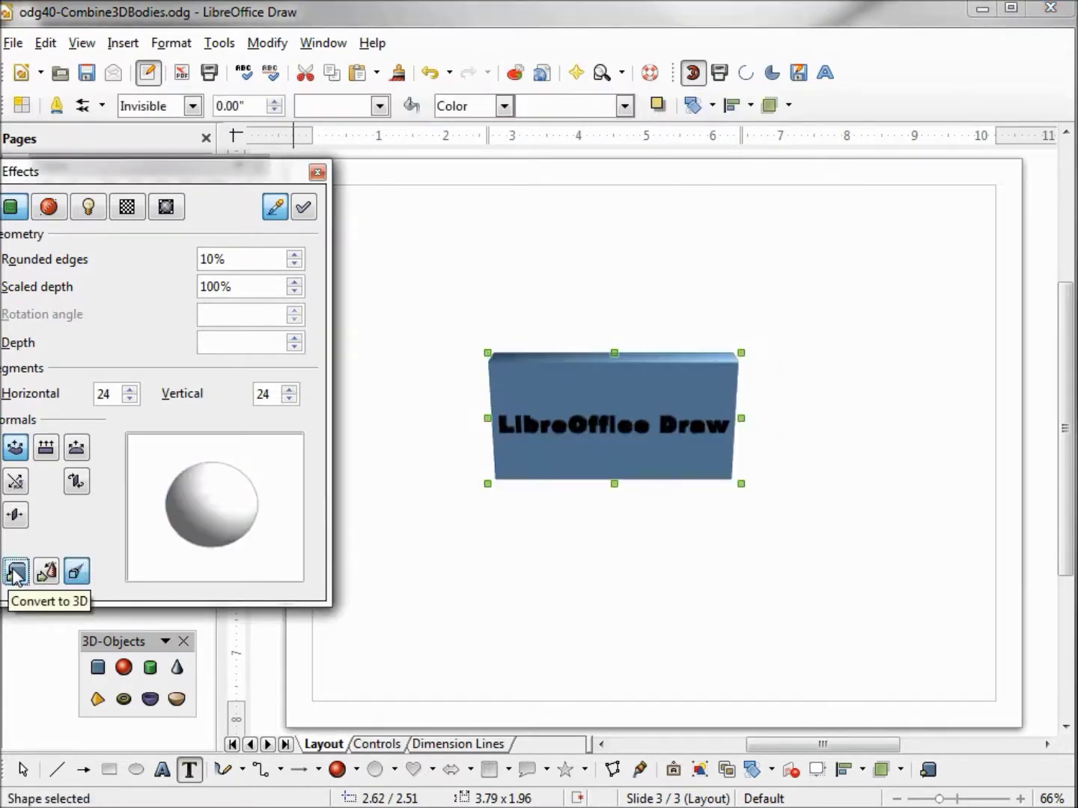
click(14, 575)
click(684, 412)
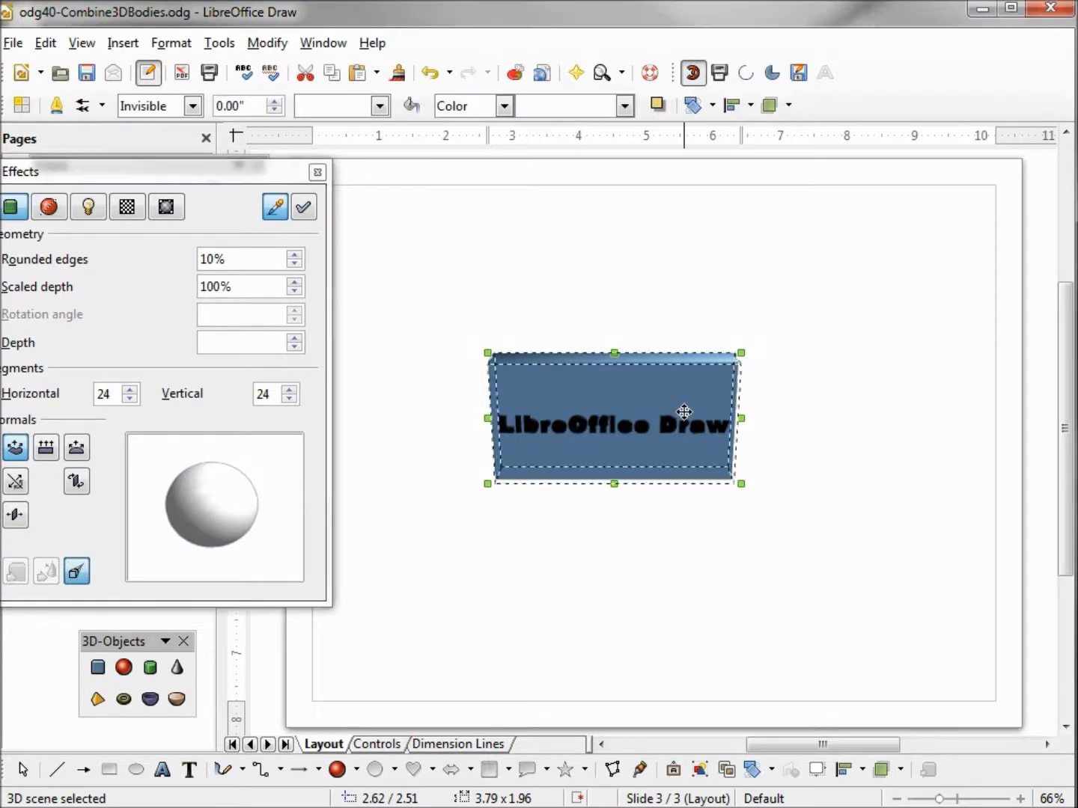
click(684, 412)
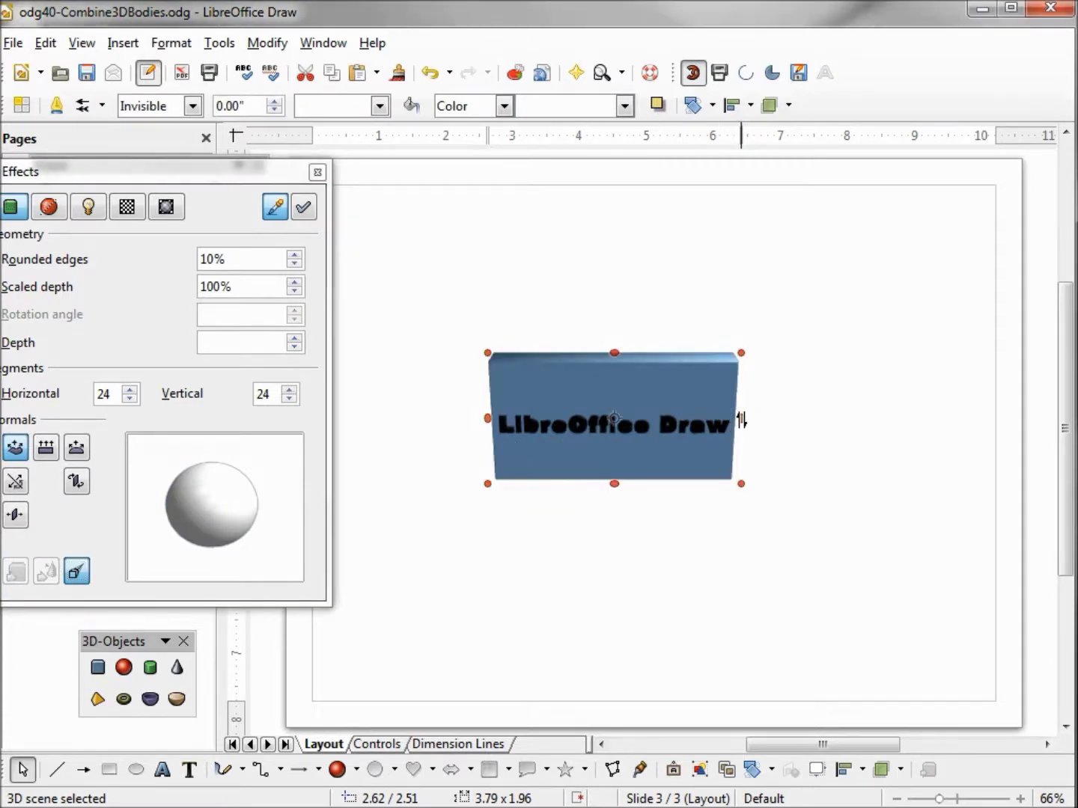
drag(741, 421, 744, 296)
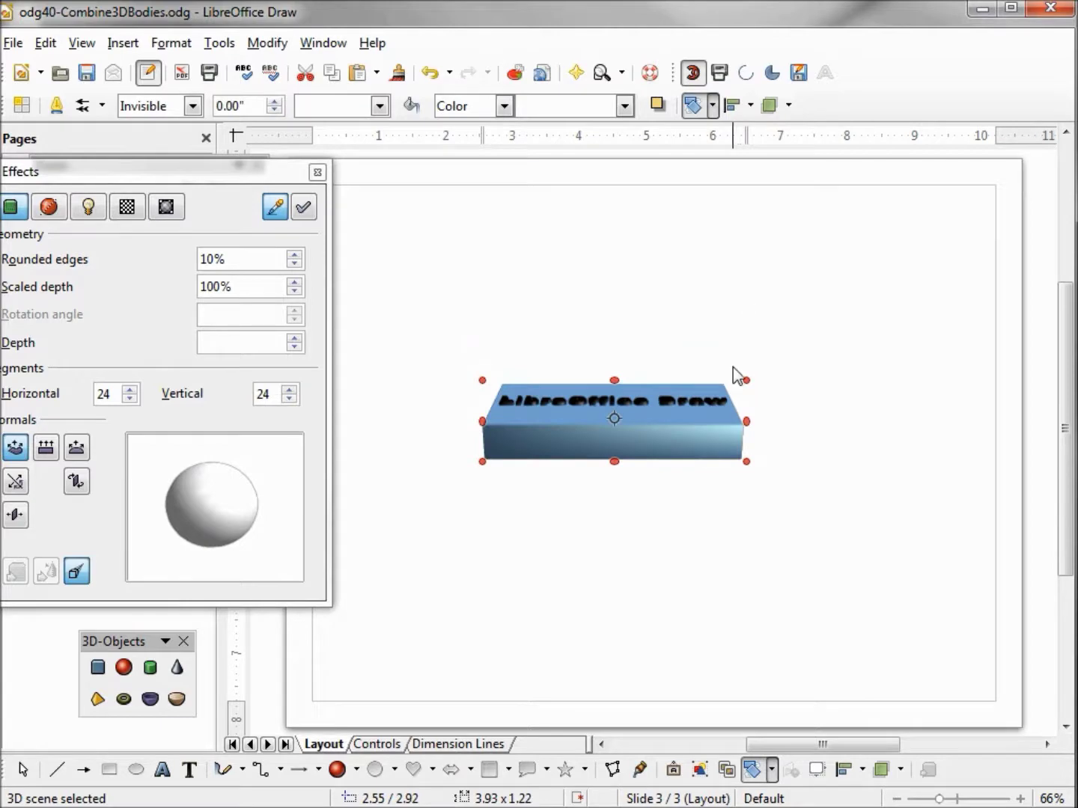
Inside the 3D group, nudge the block down and give it 80% scaled depth
right_click(688, 425)
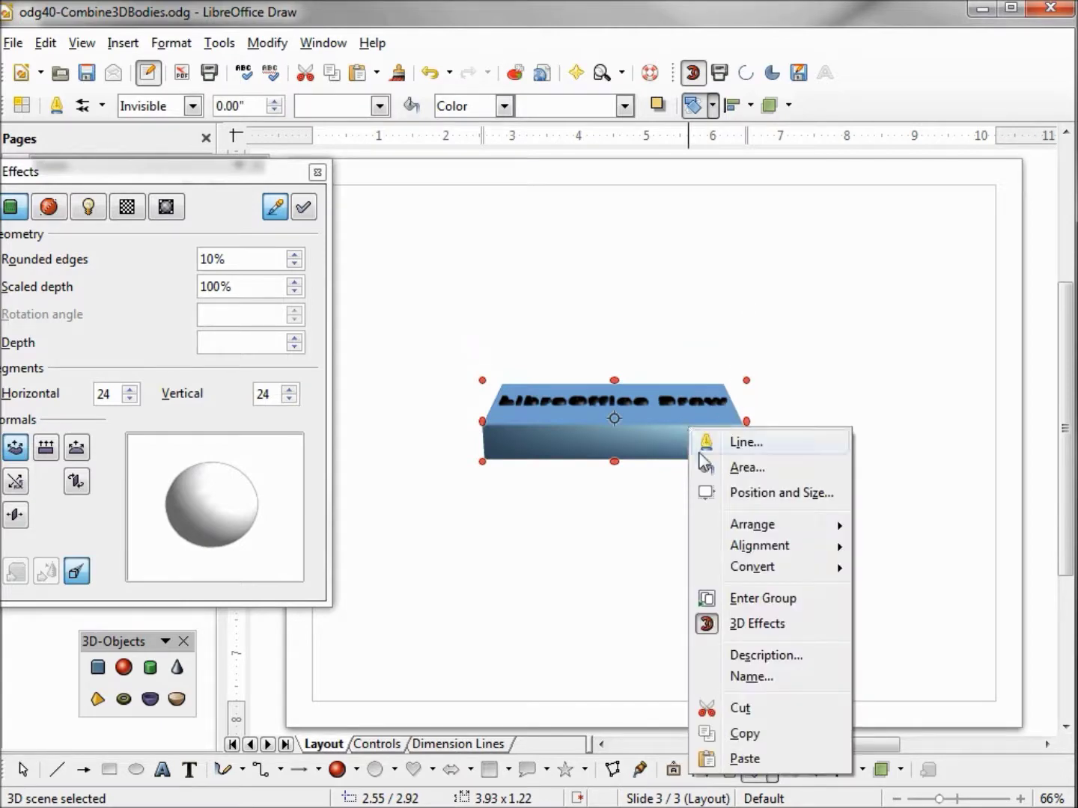
click(740, 600)
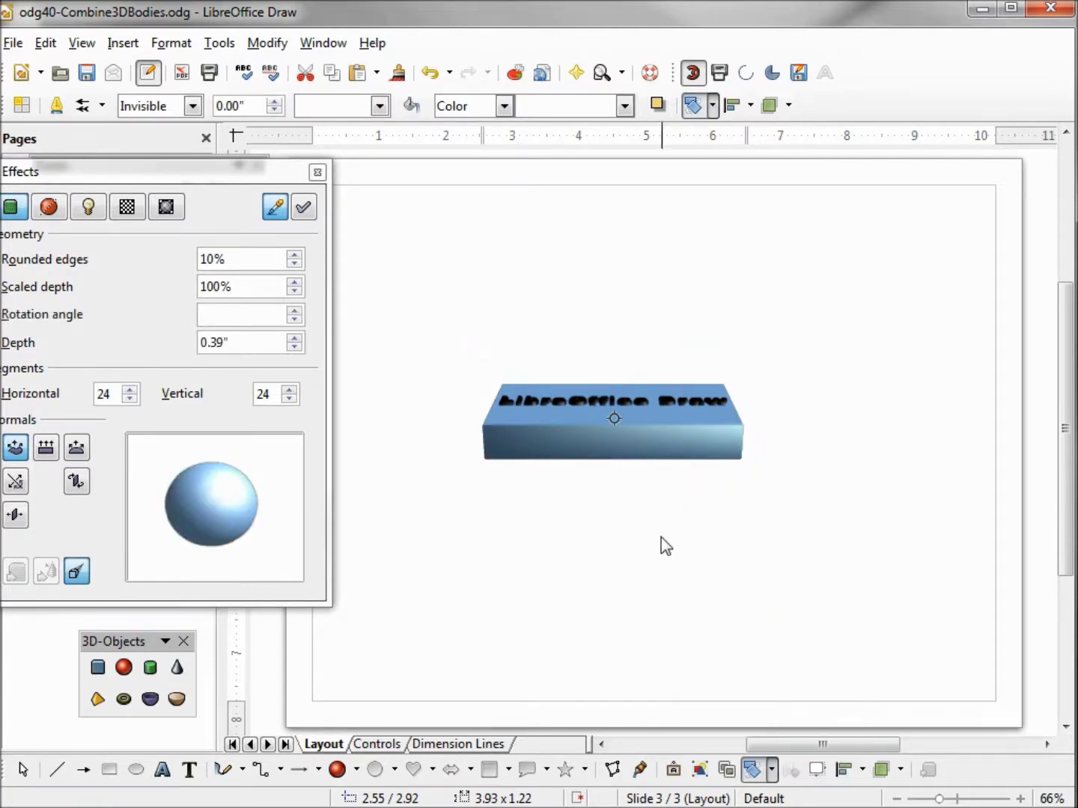
click(629, 435)
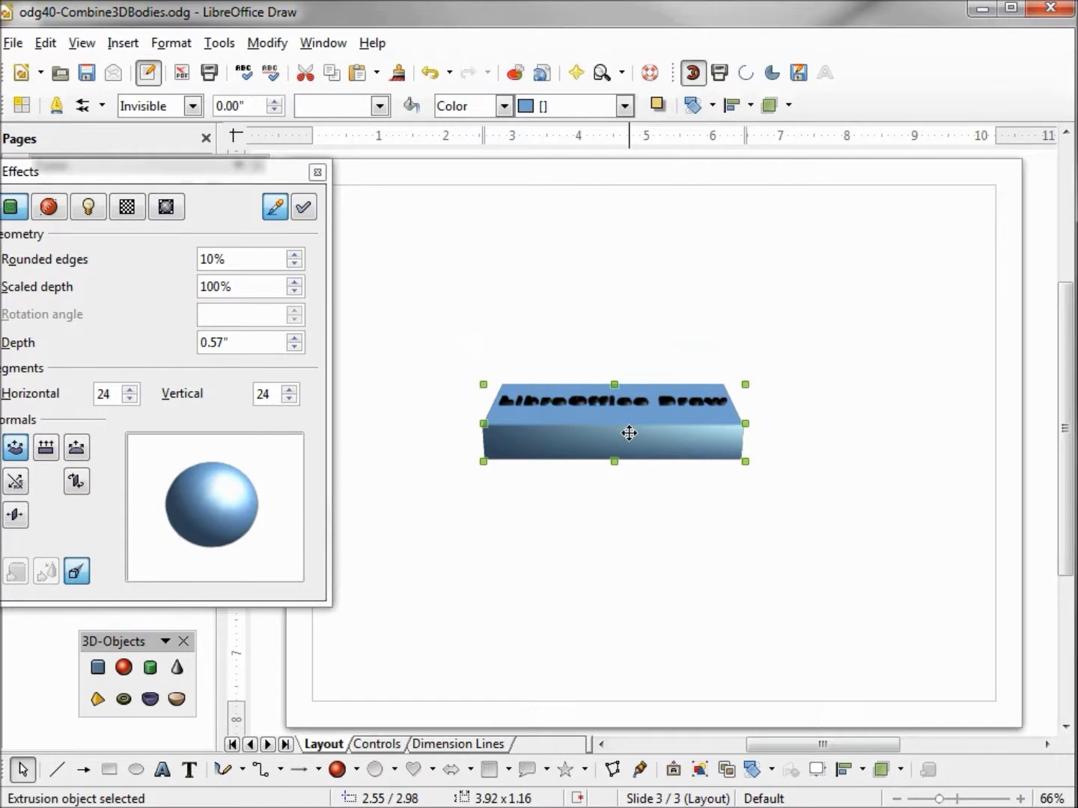
key(Down)
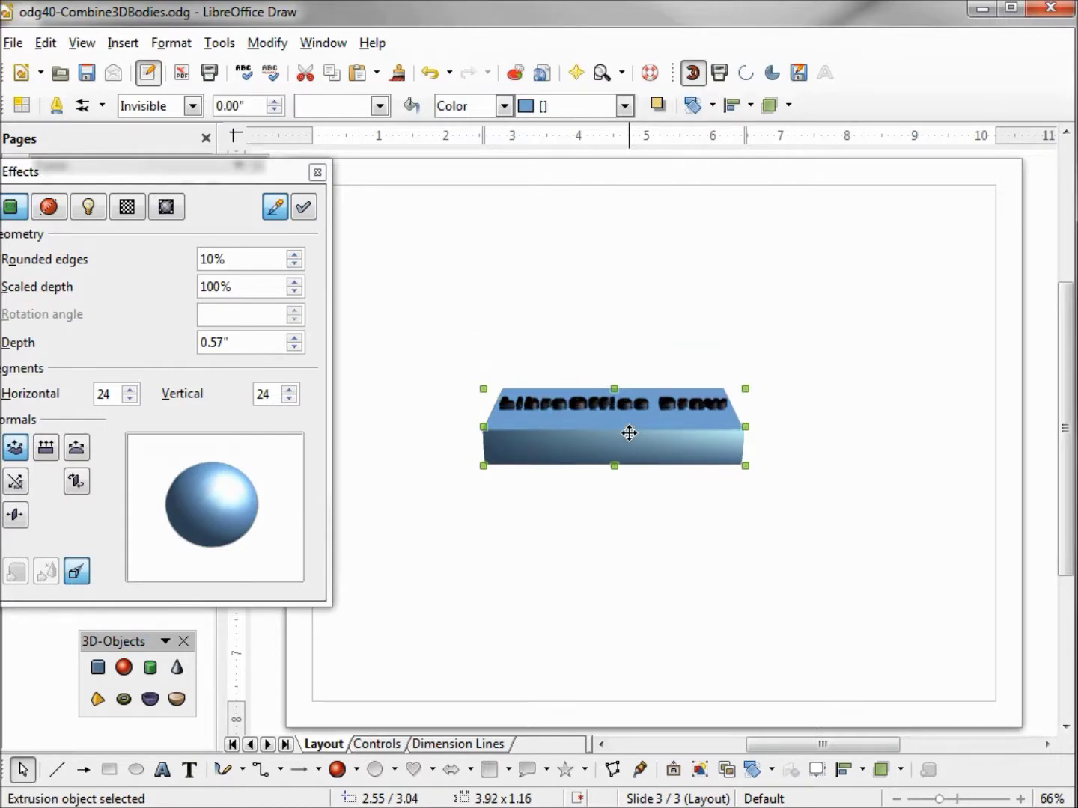
click(248, 287)
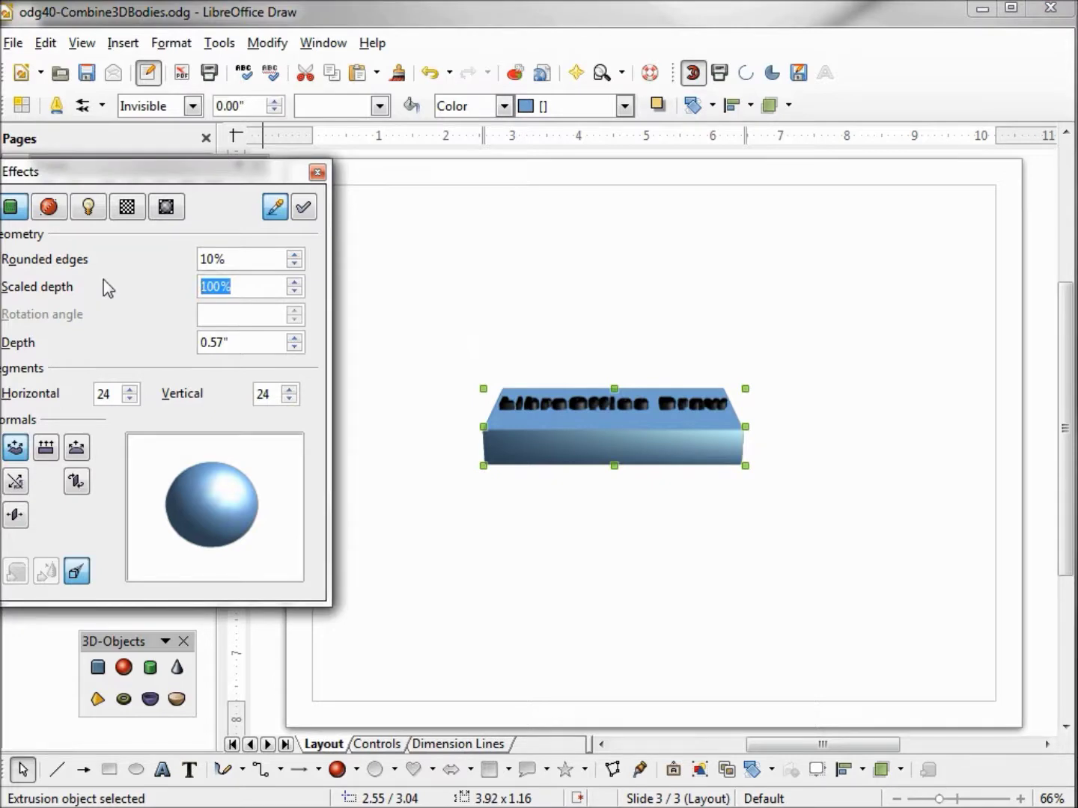
text(80)
key(Tab)
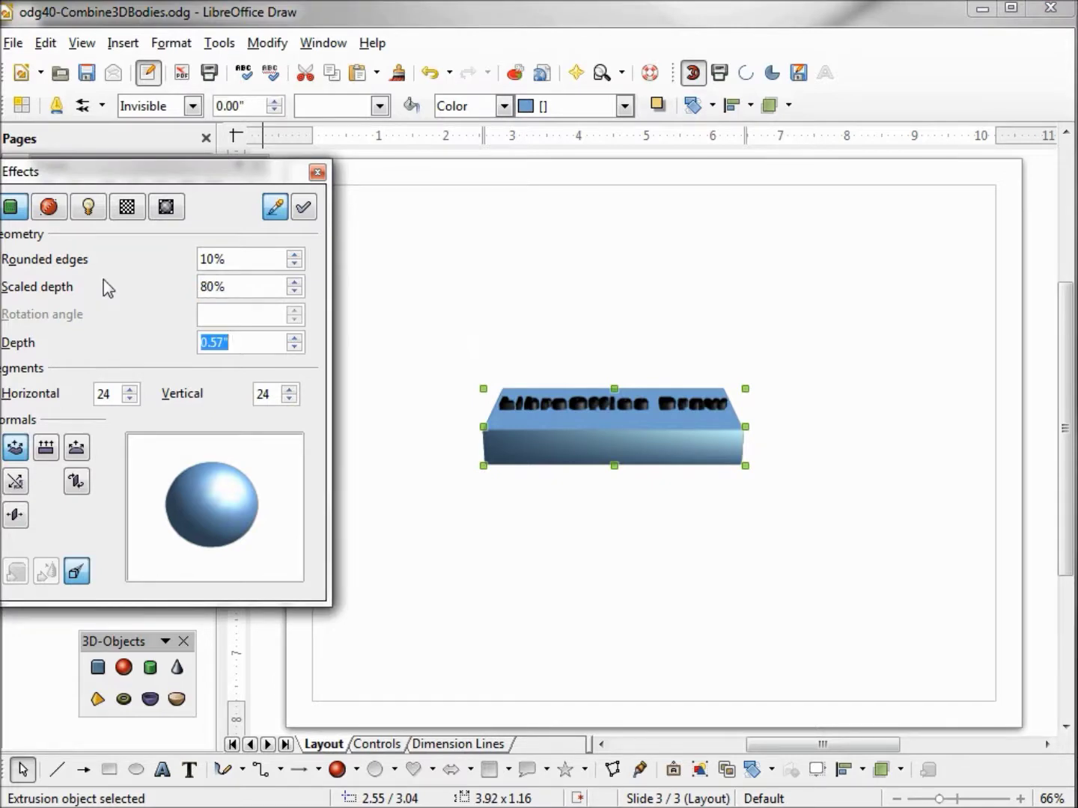
click(304, 209)
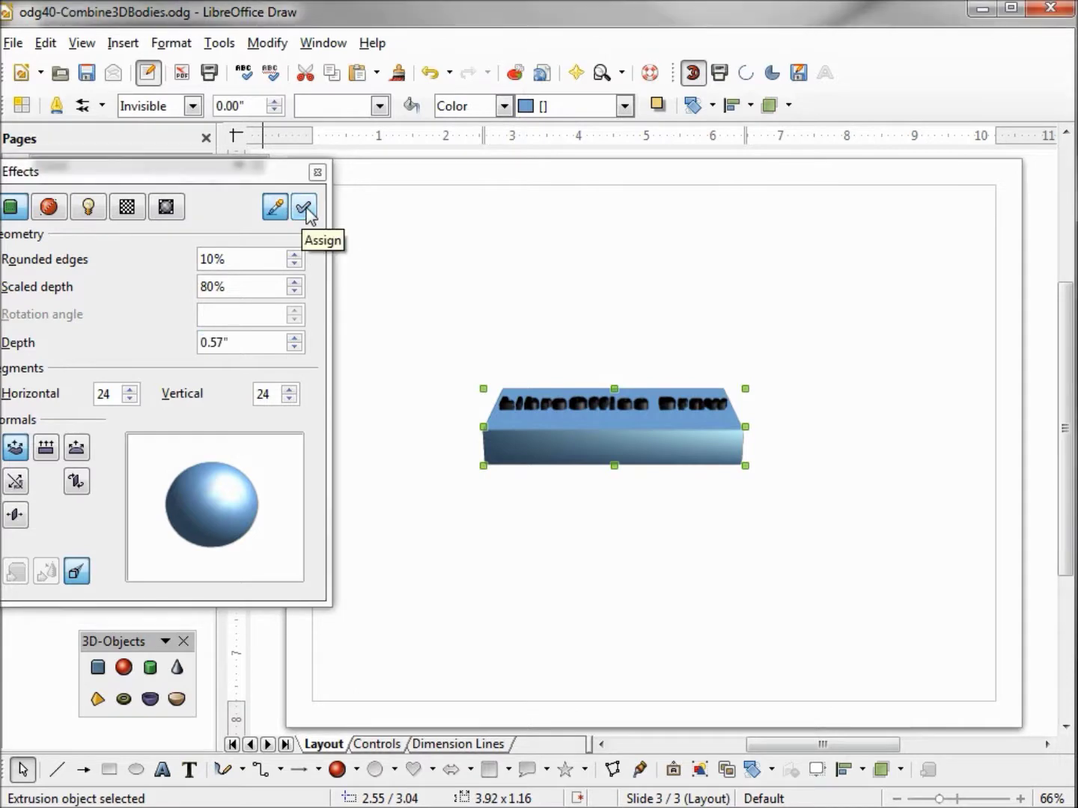
Apply the Gold material preset to the 3D block
click(165, 208)
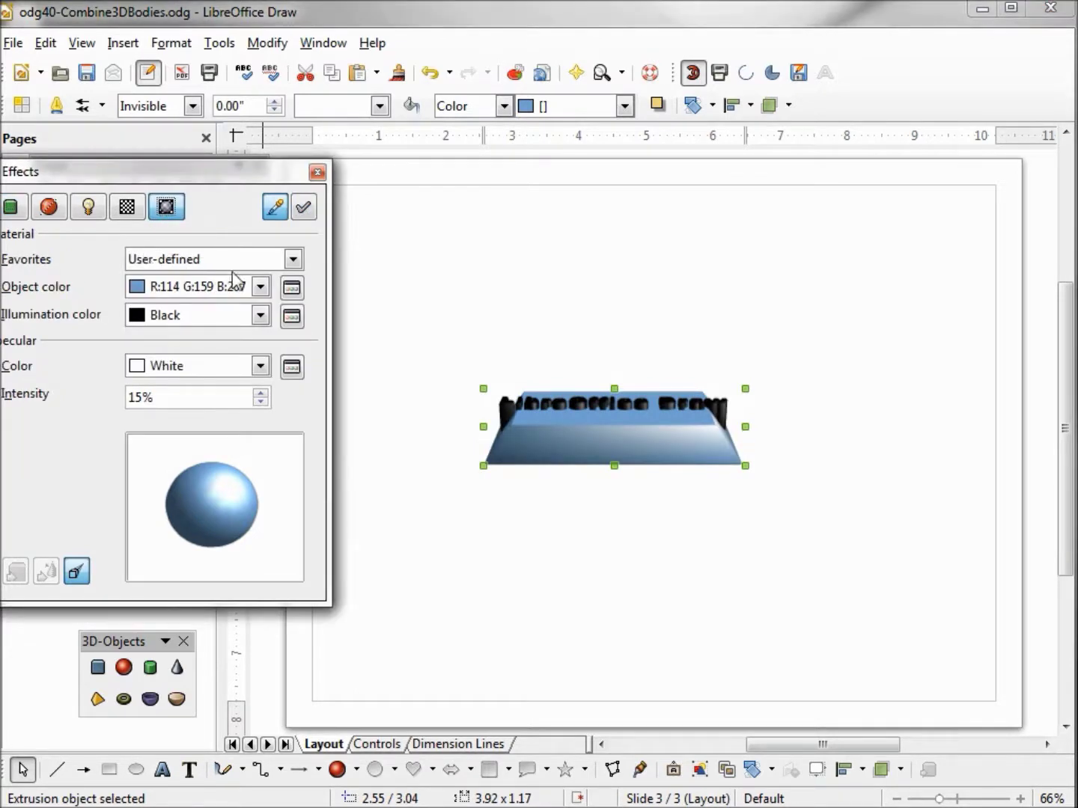
click(293, 260)
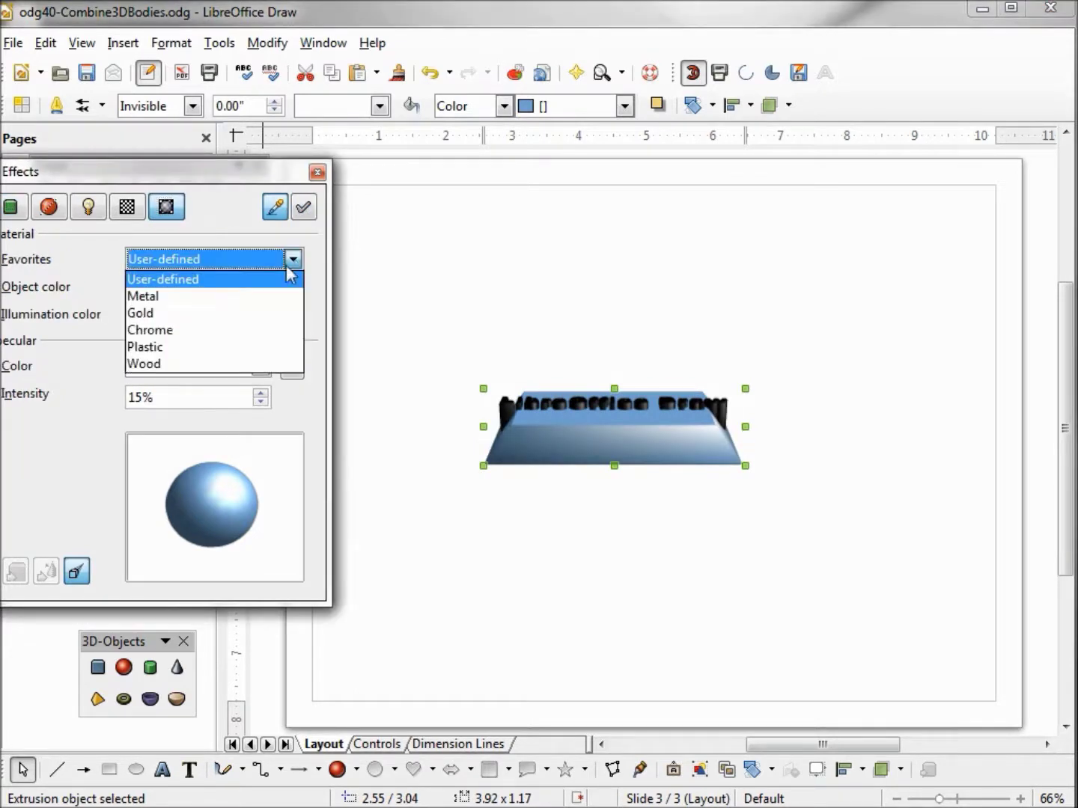
click(238, 313)
click(303, 207)
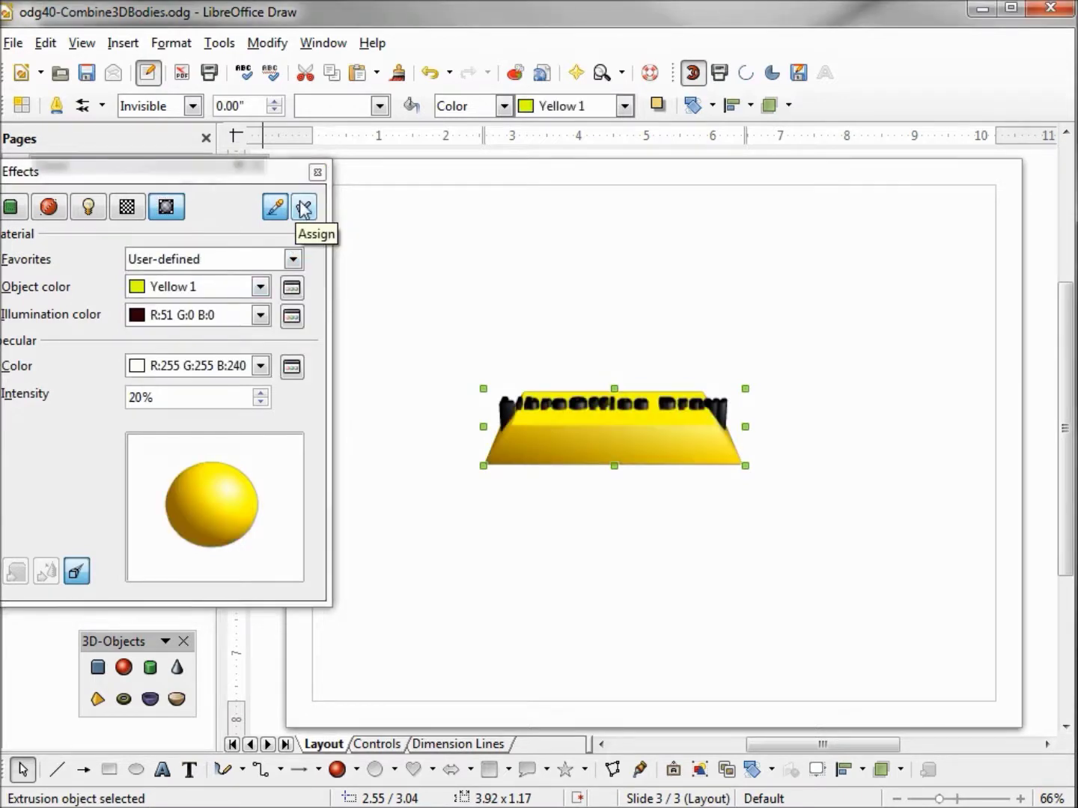
Exit the 3D group and rotate the block so its labelled face points forward
right_click(546, 438)
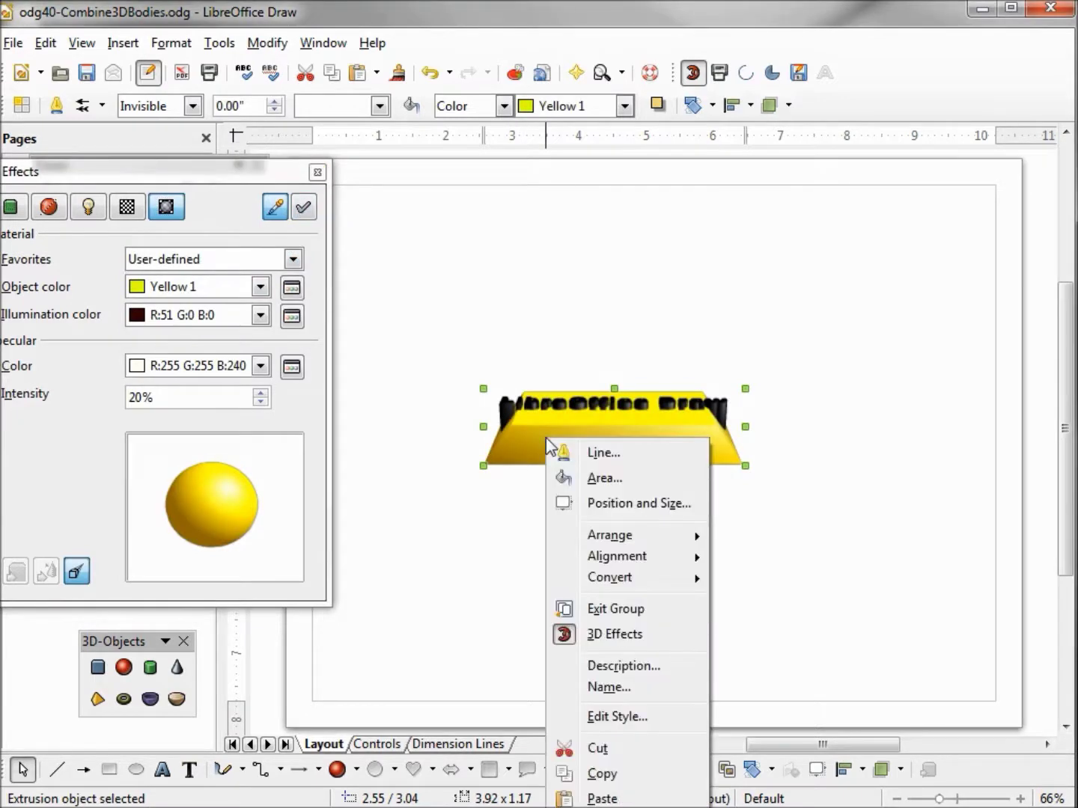
click(612, 609)
click(708, 438)
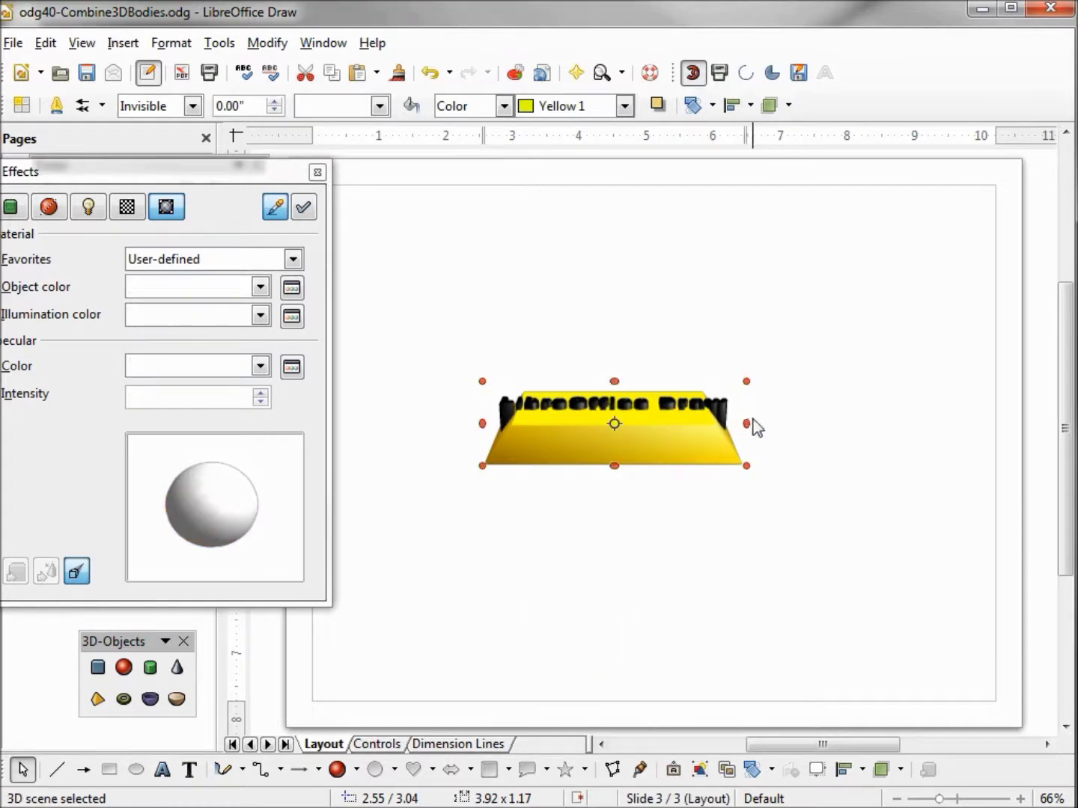
drag(745, 420, 753, 494)
Inside the 3D block's group, colour the letter L green
right_click(697, 469)
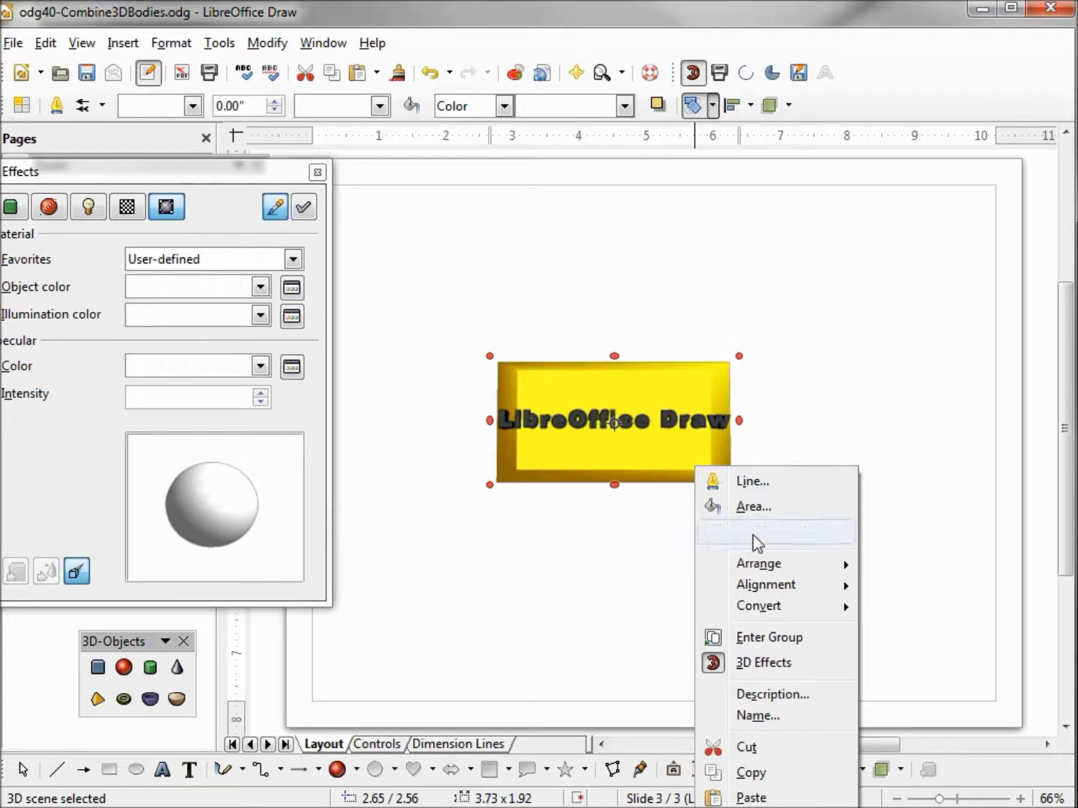
click(757, 637)
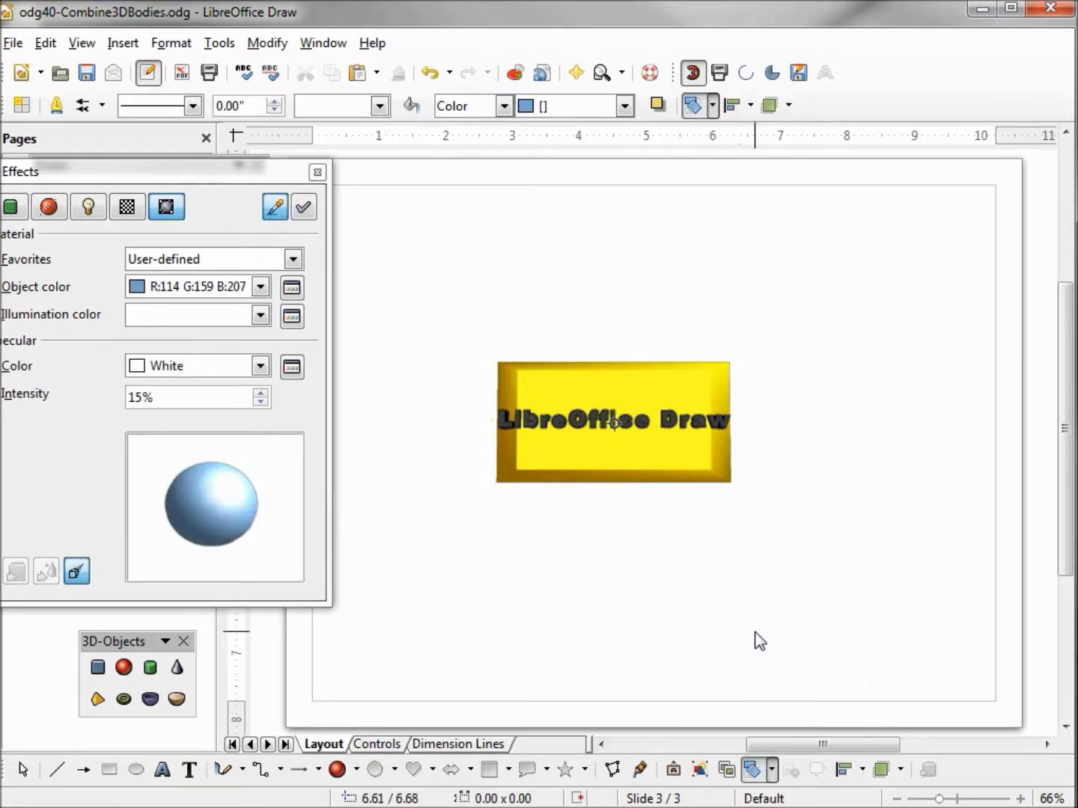
click(500, 421)
click(500, 421)
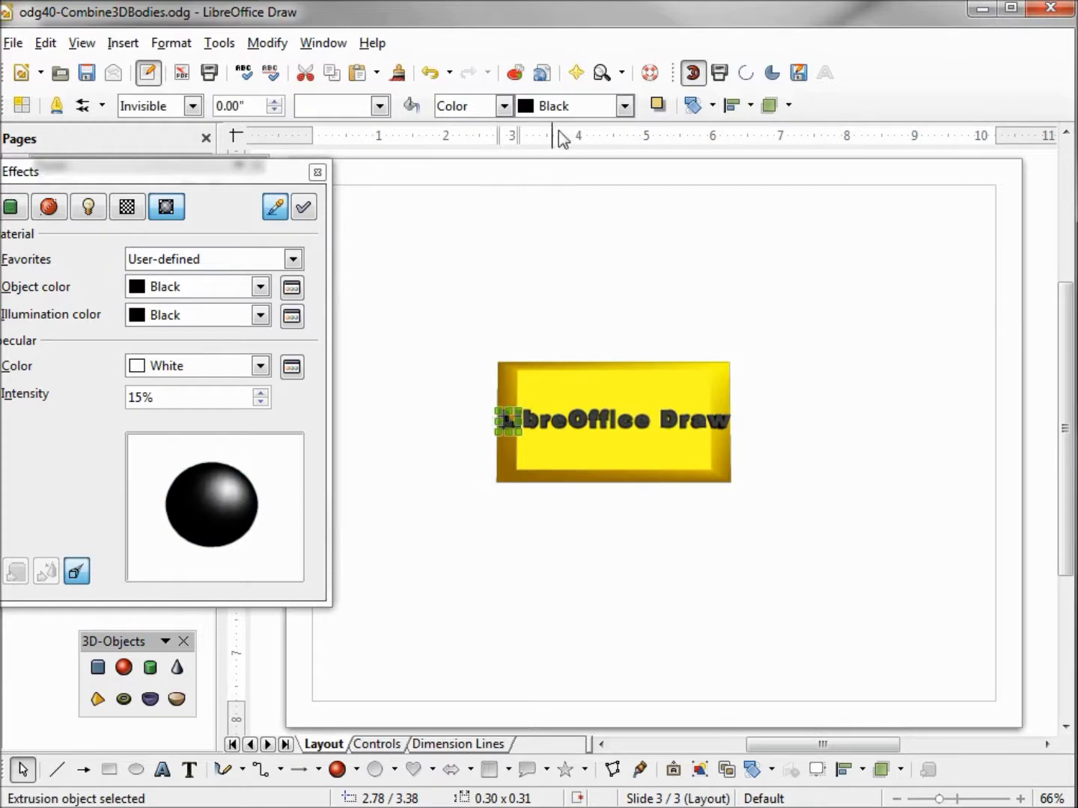
click(623, 106)
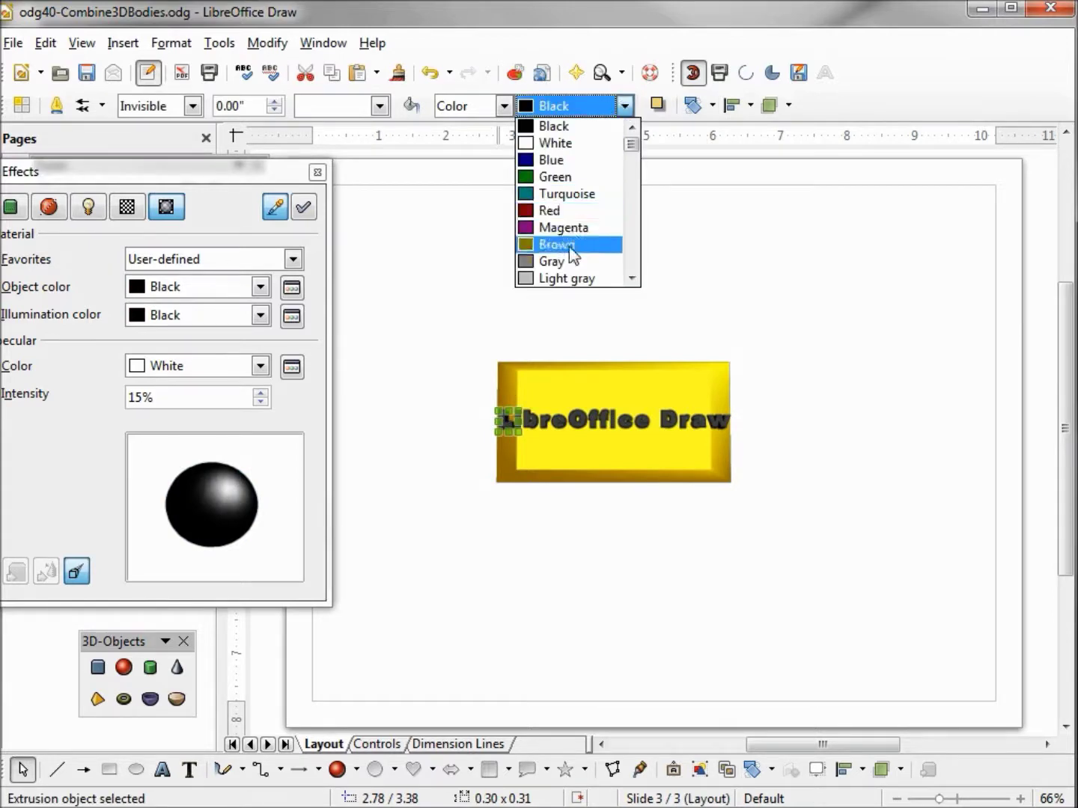
click(557, 177)
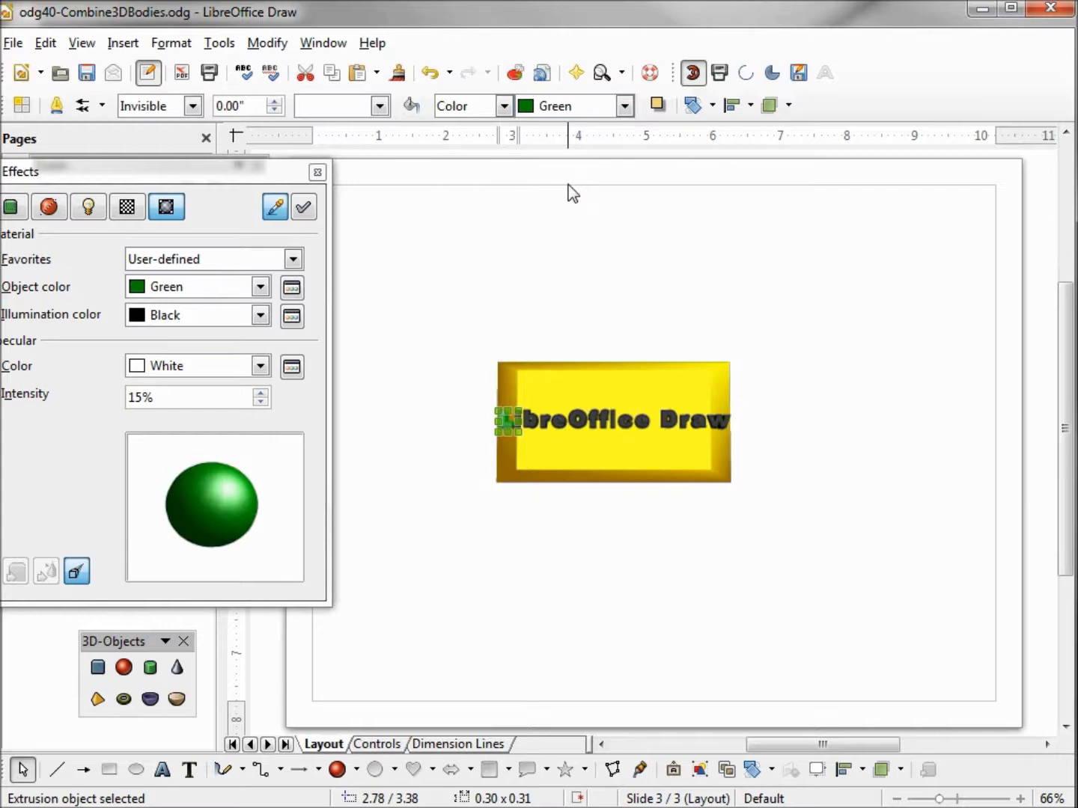
Select the letters of 'Office' and give them the Plastic material preset
click(583, 427)
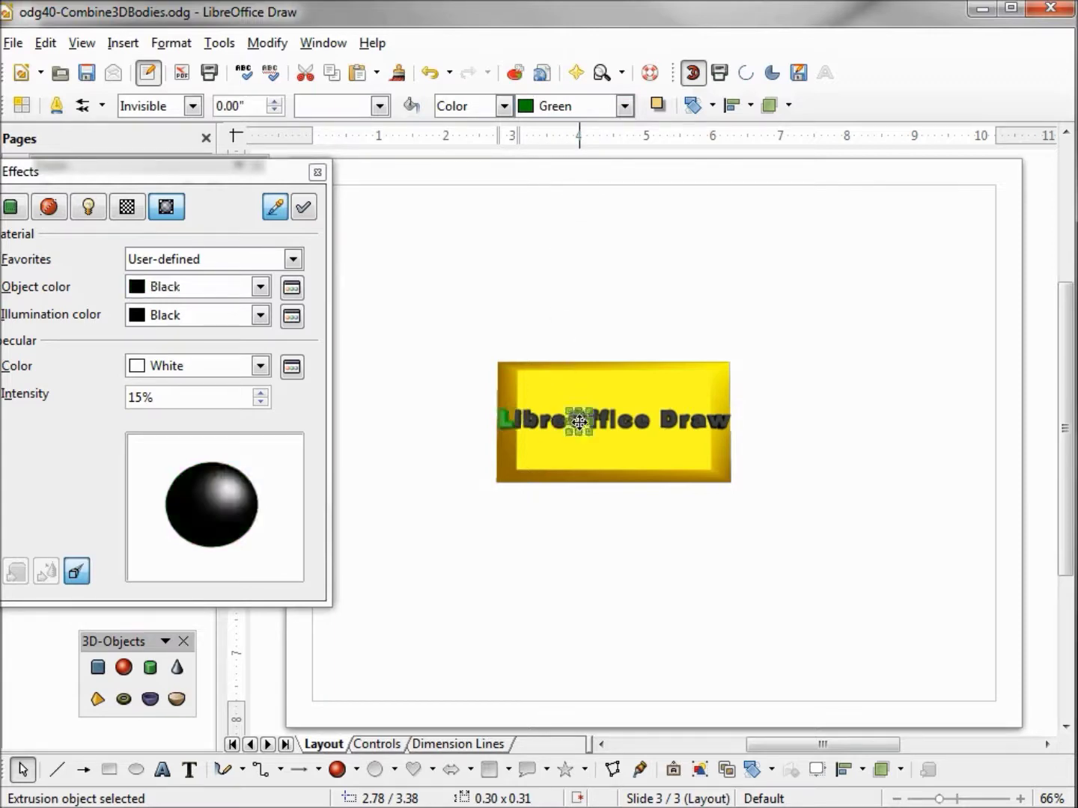
shift+click(598, 423)
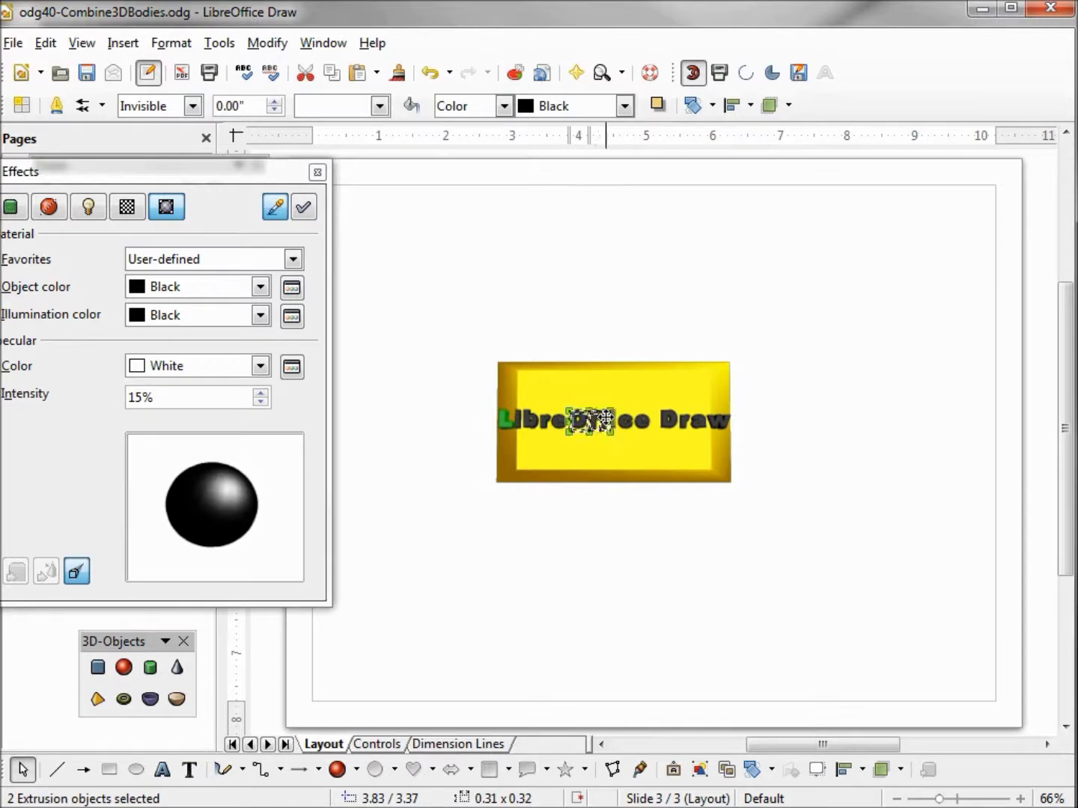
shift+click(609, 423)
shift+click(626, 423)
shift+click(646, 423)
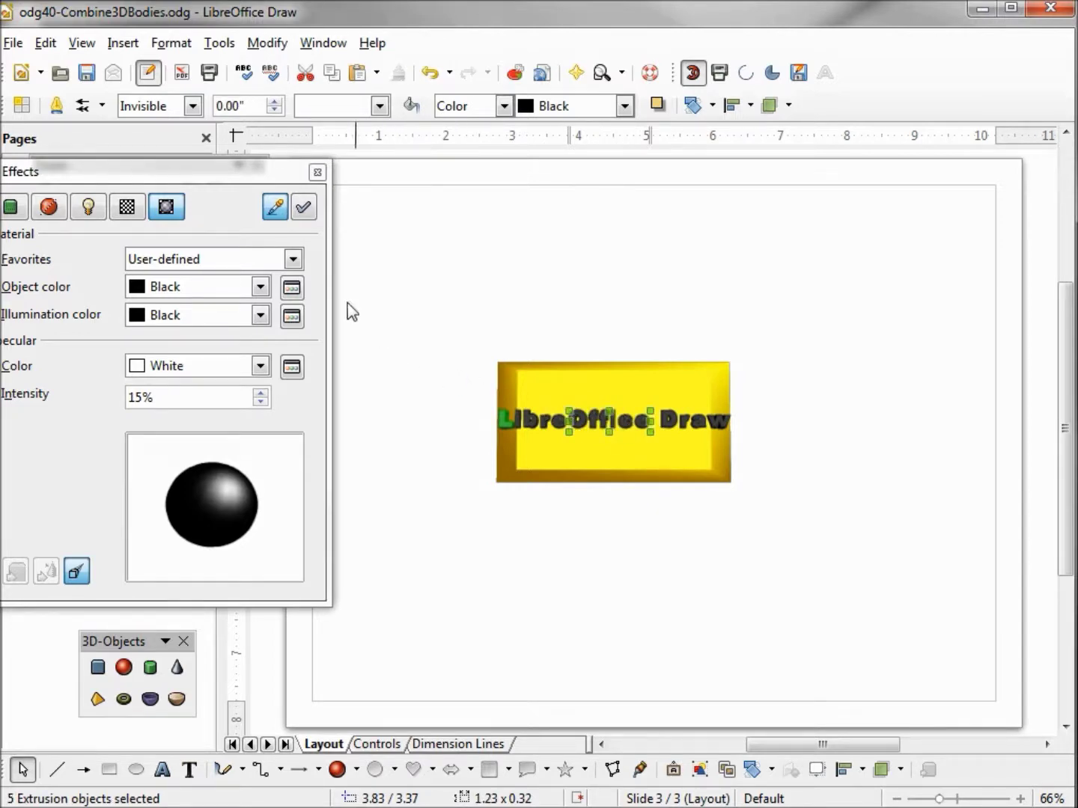
click(294, 259)
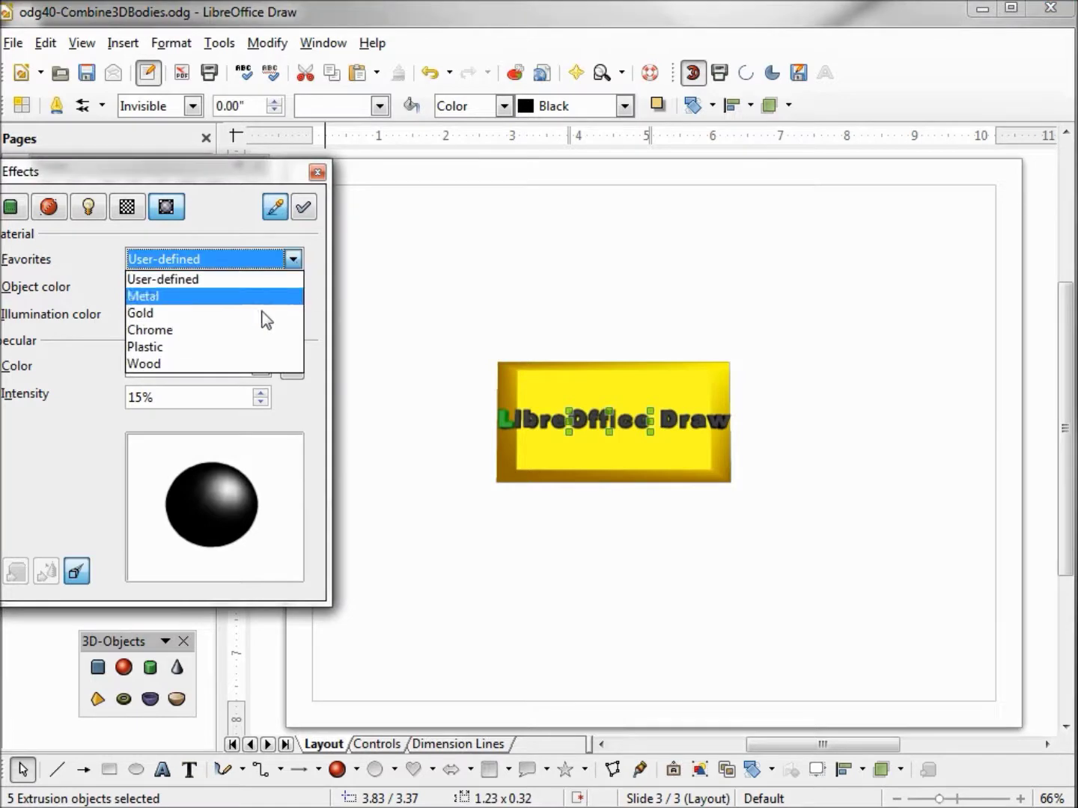
click(242, 348)
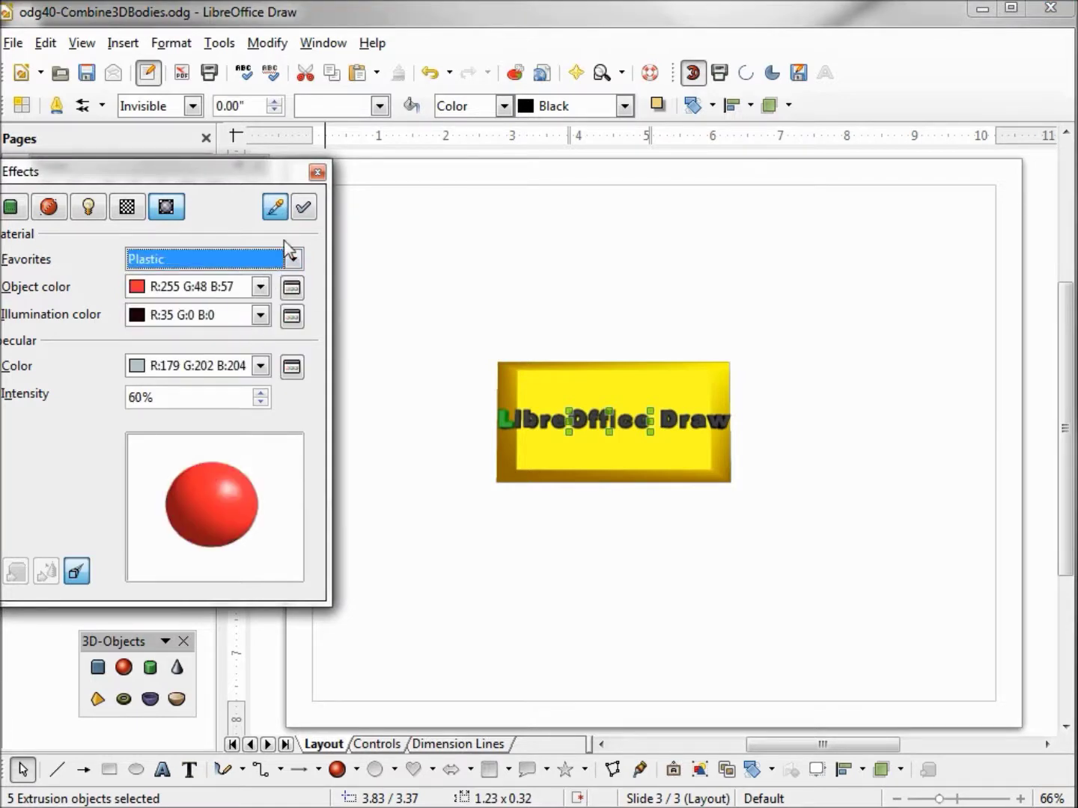
click(303, 207)
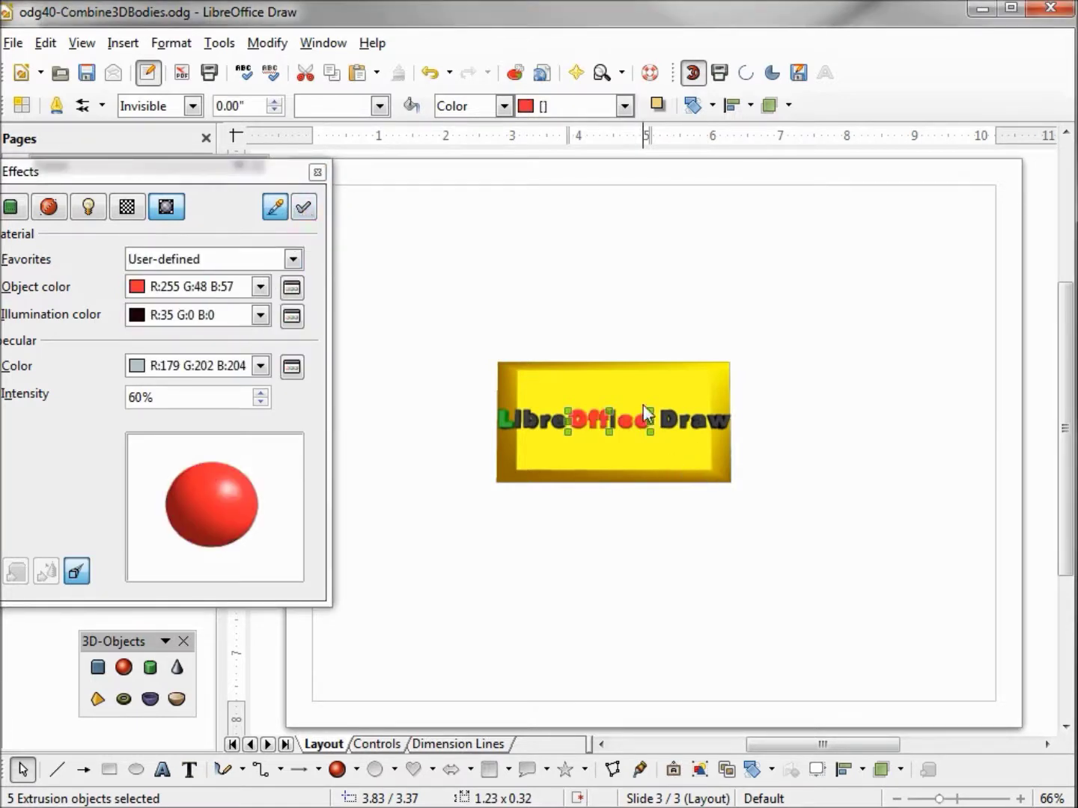
key(Escape)
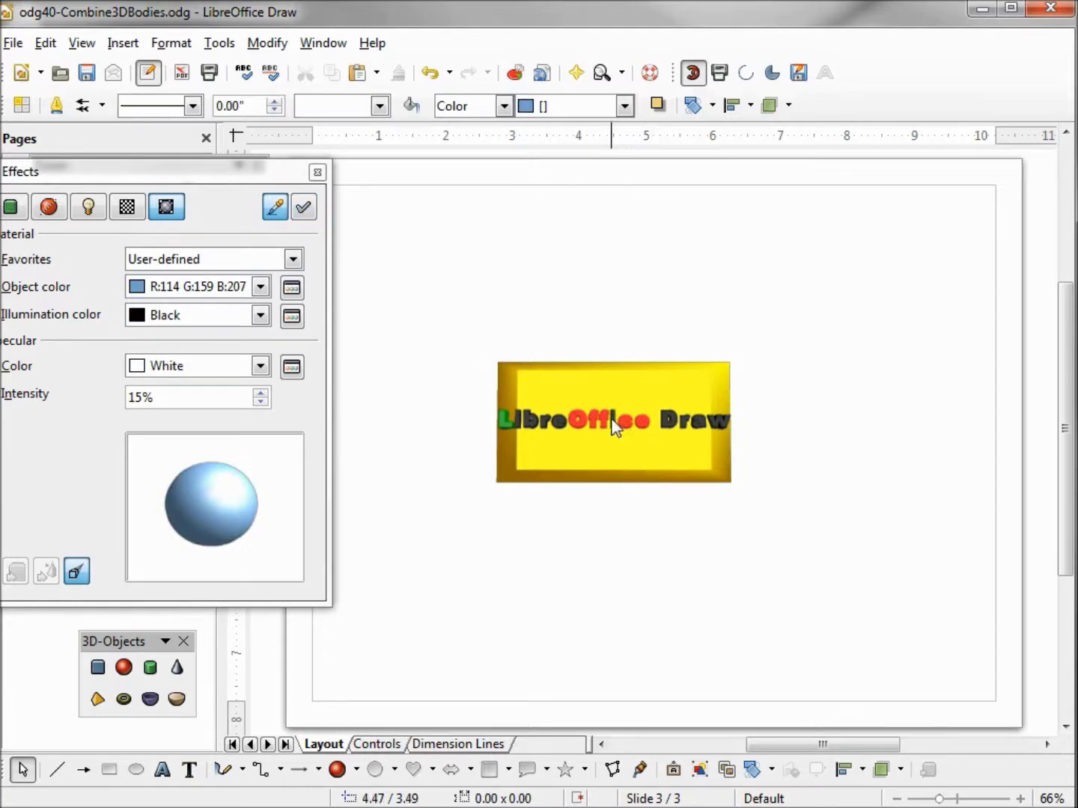
Apply the Plastic material to one more letter of 'Office' and clear the selection
click(618, 427)
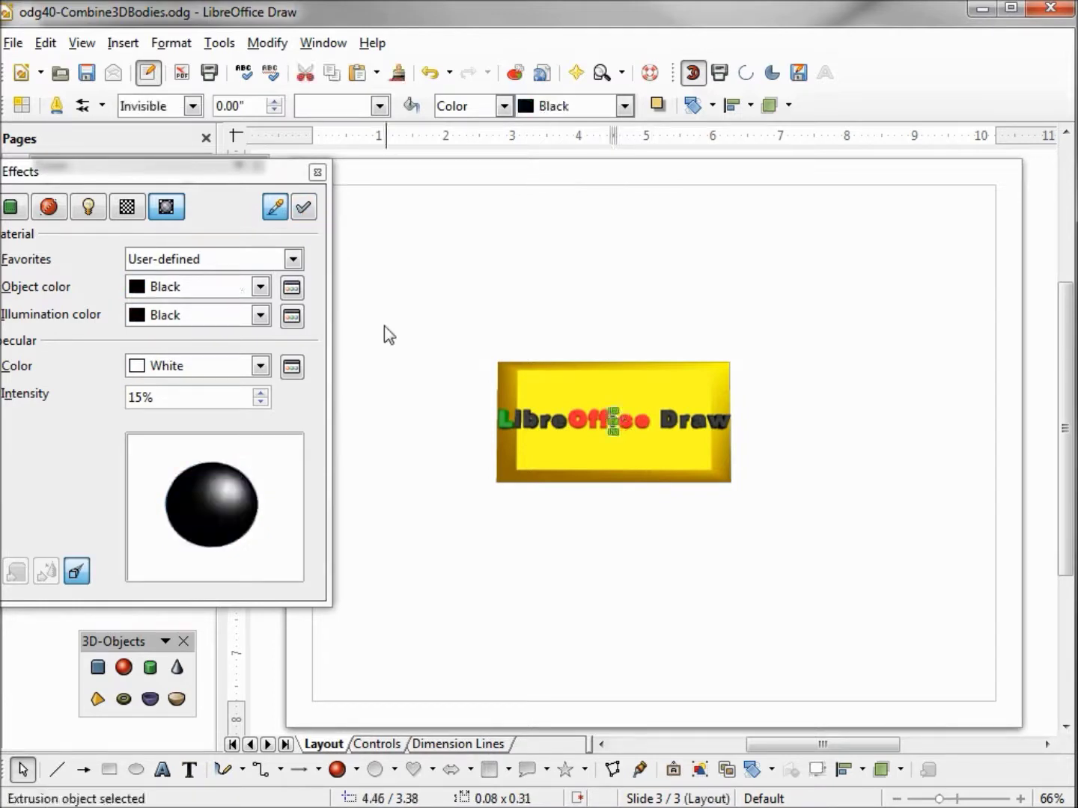
click(292, 259)
click(241, 349)
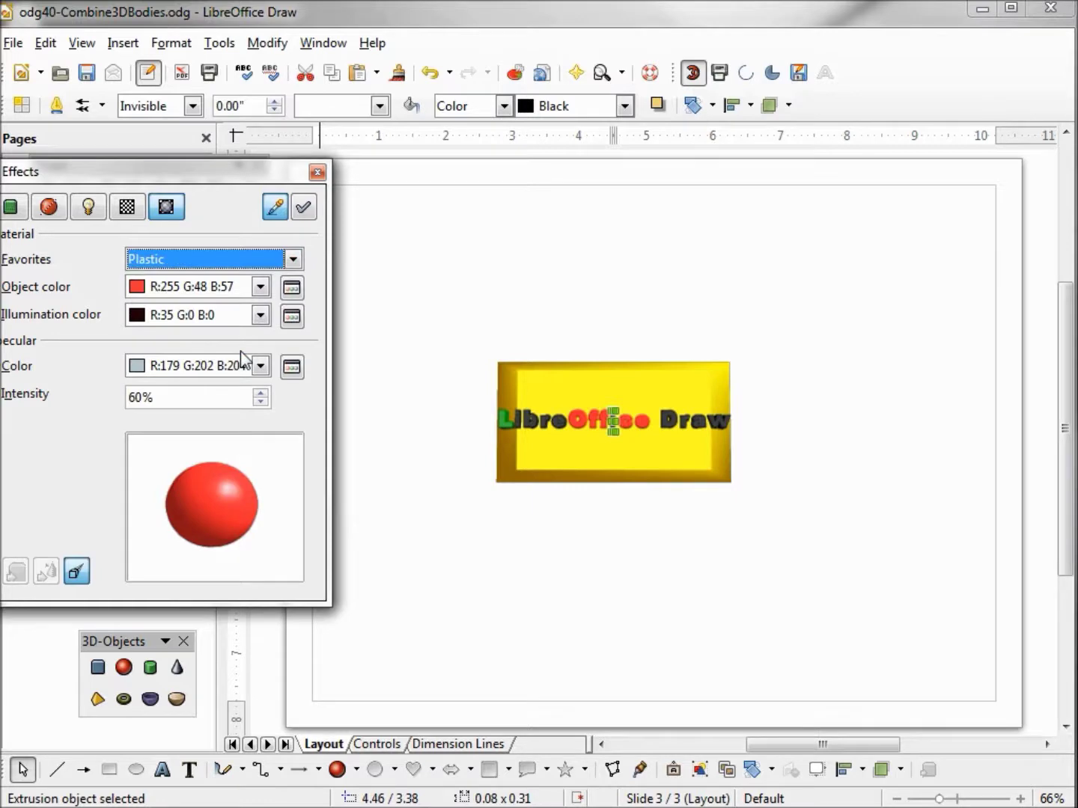
click(304, 210)
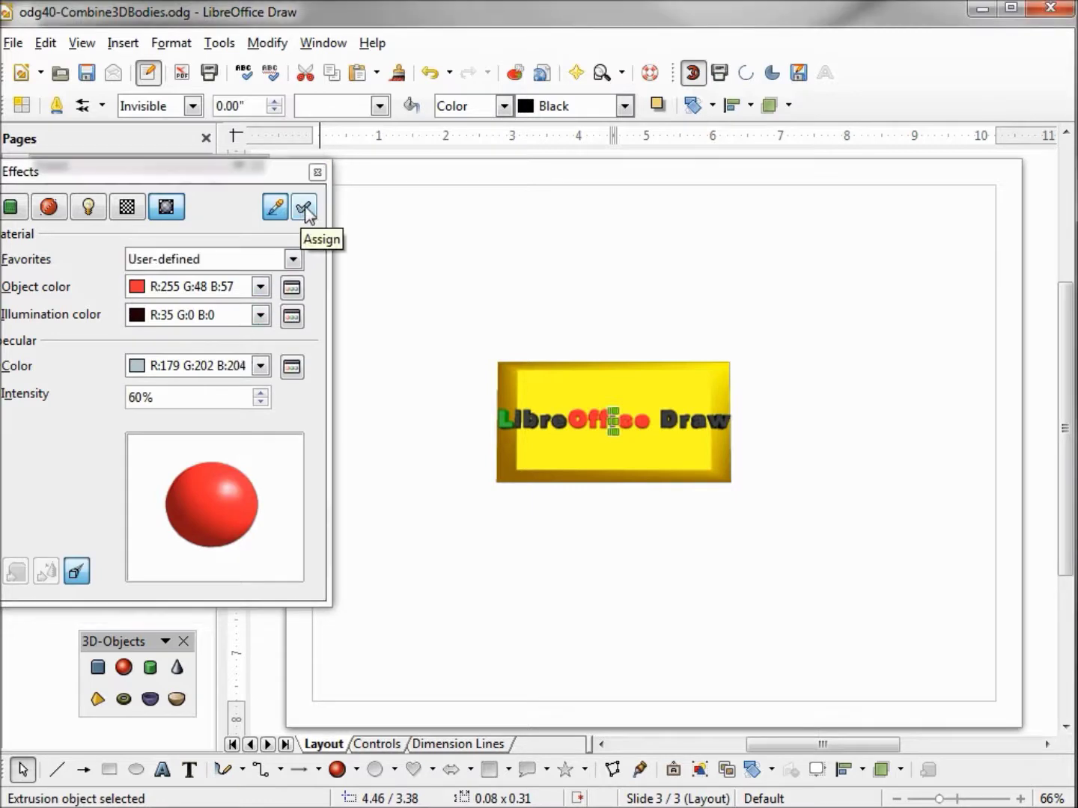
click(732, 353)
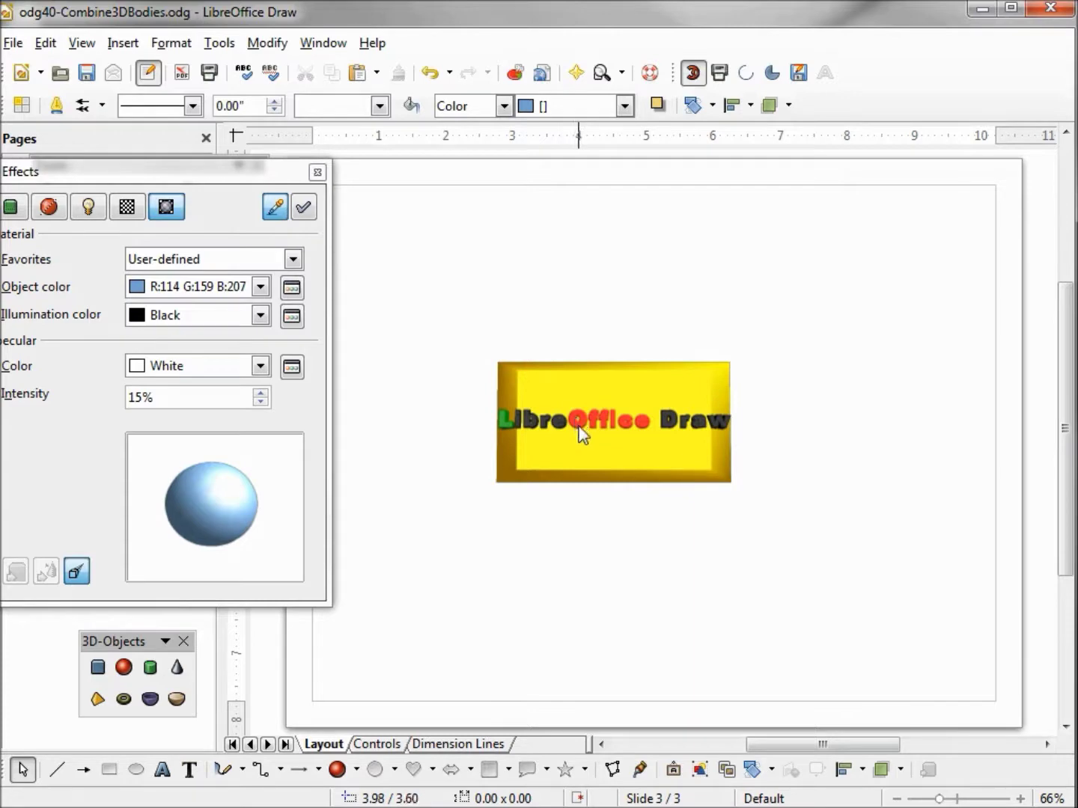
Reposition the green L at the start of the text and switch it to rotation mode
click(502, 421)
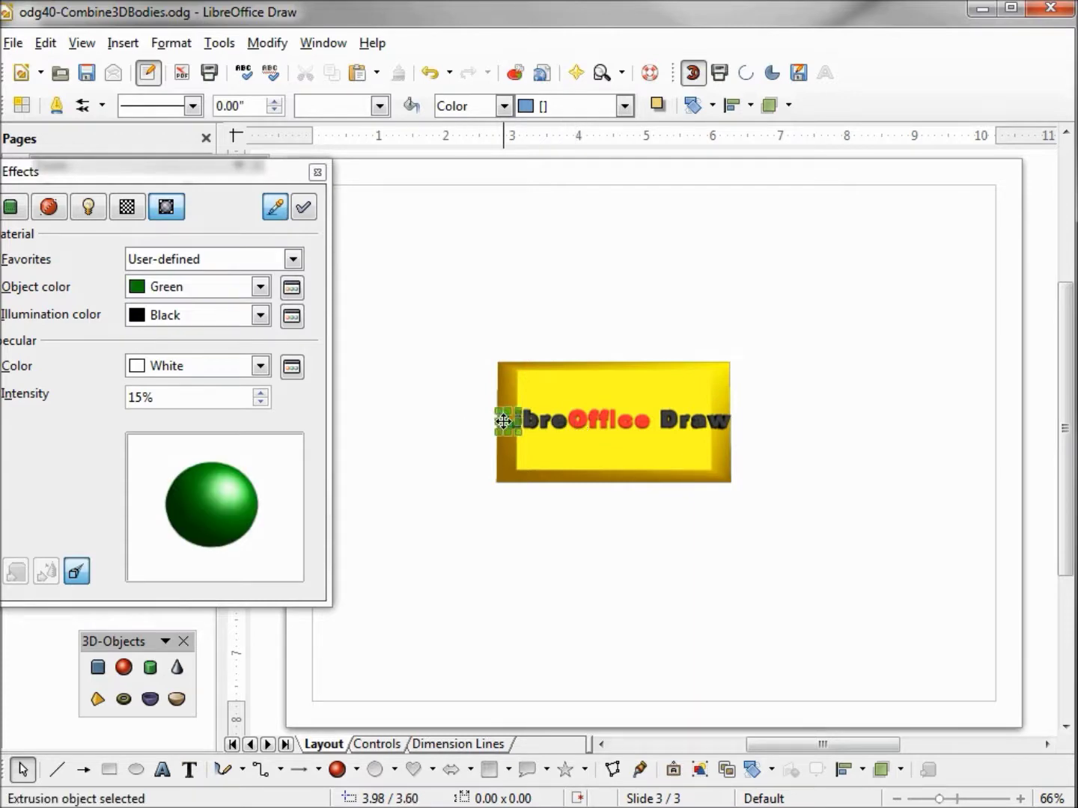
mouse_move(518, 415)
mouse_down()
mouse_move(527, 398)
mouse_move(528, 412)
mouse_up()
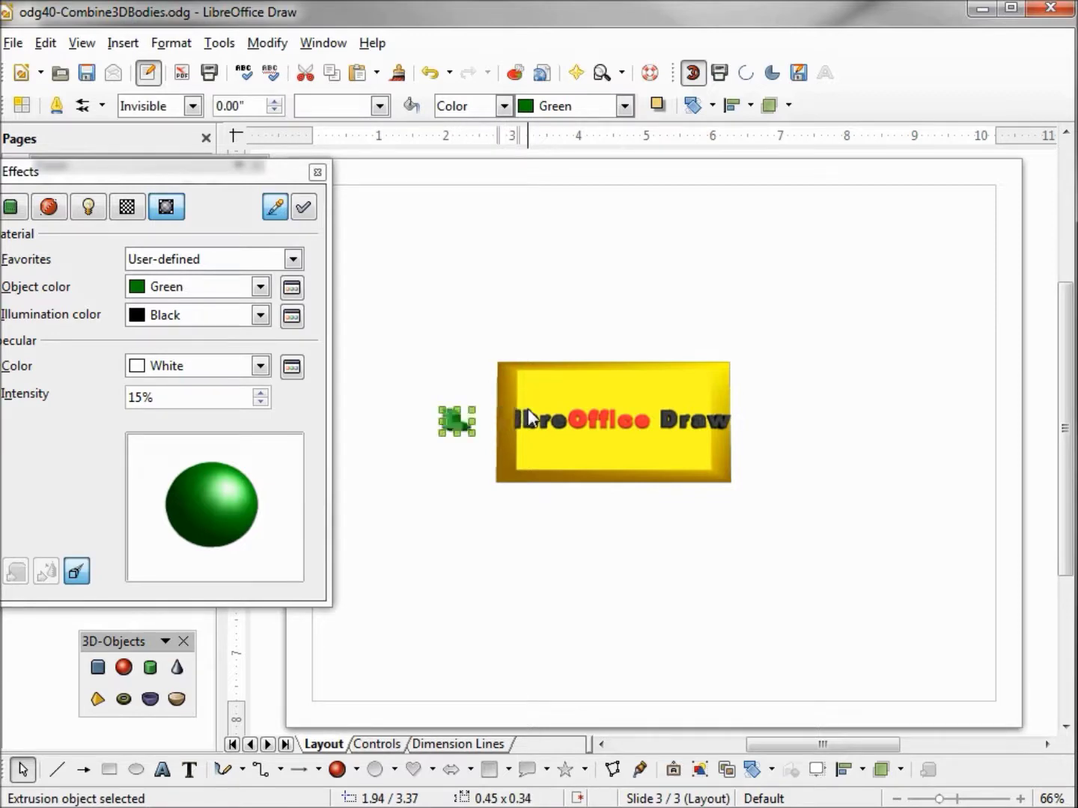
key(Right)
key(Right)
key(Right)
key(Right)
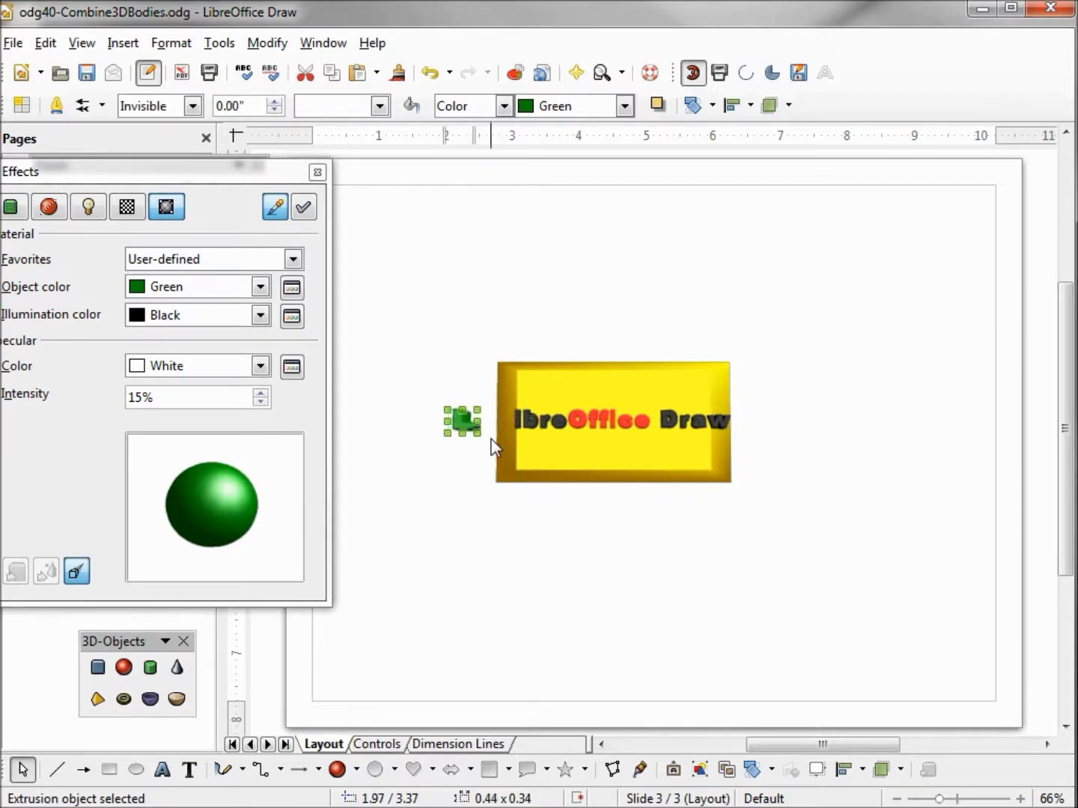
key(Right)
key(Right)
key(Right)
key(Right)
key(Right)
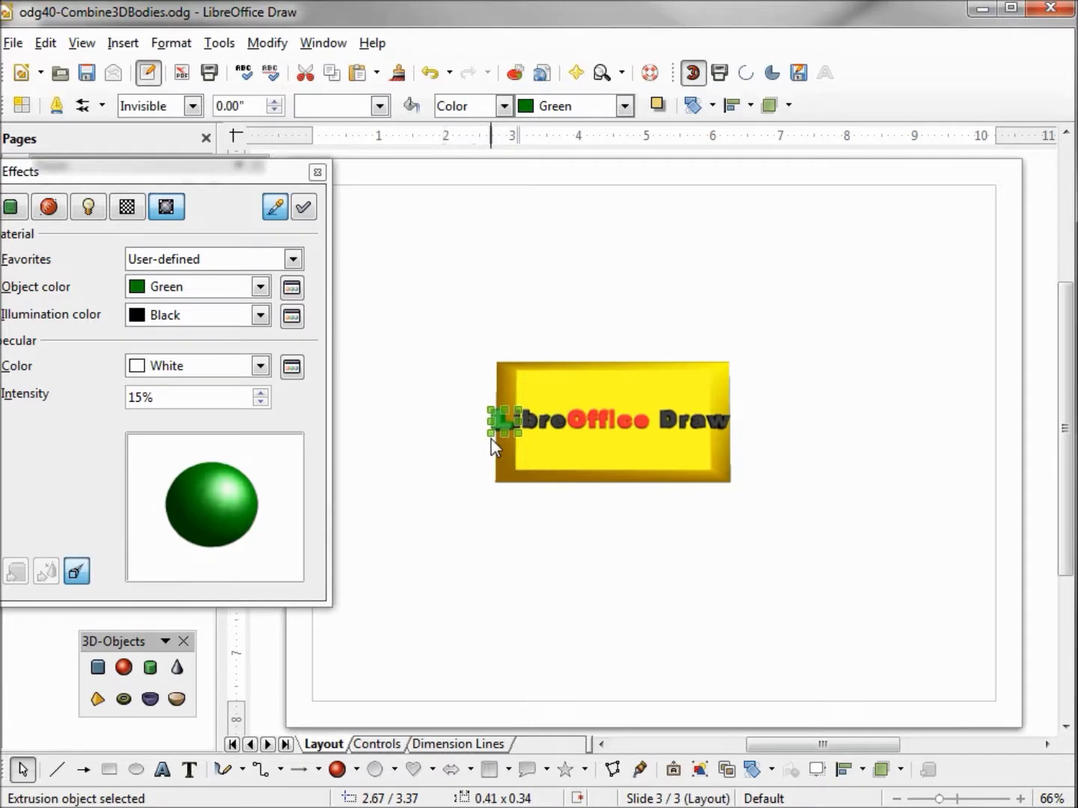
click(496, 423)
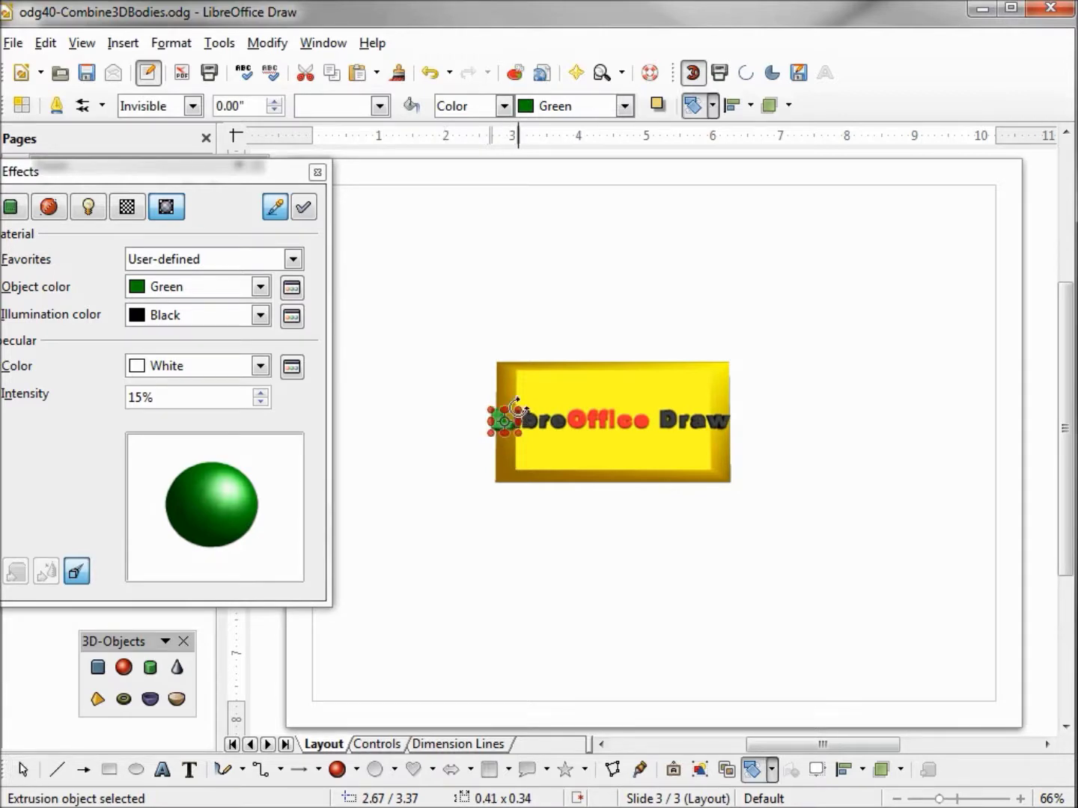
Move the whole gold 3D block to the lower left and draw a blue rectangle near the top left
click(558, 420)
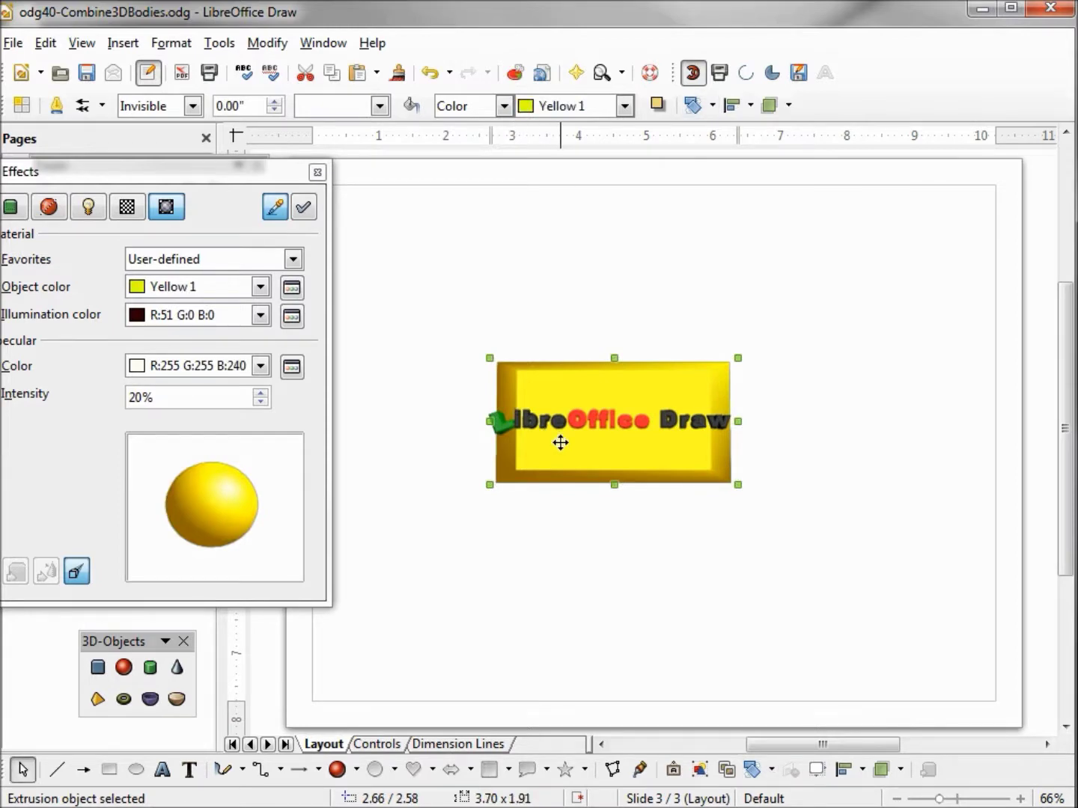
right_click(564, 451)
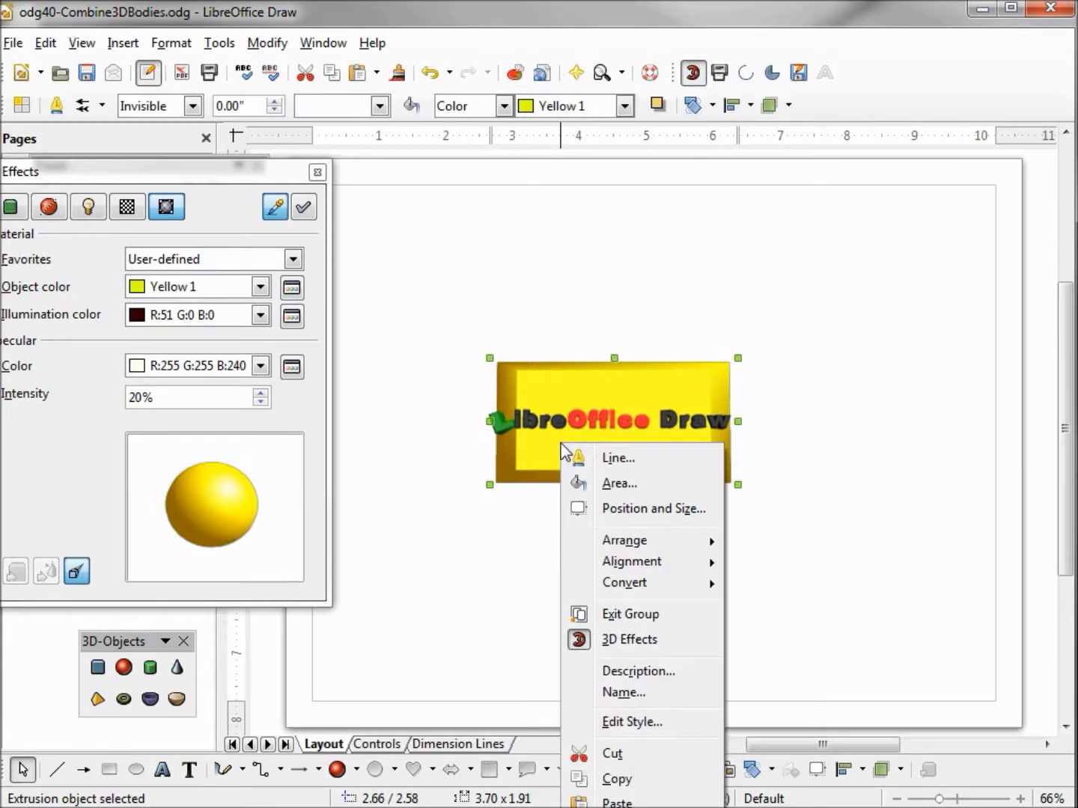
click(658, 614)
drag(630, 445, 520, 625)
key(Escape)
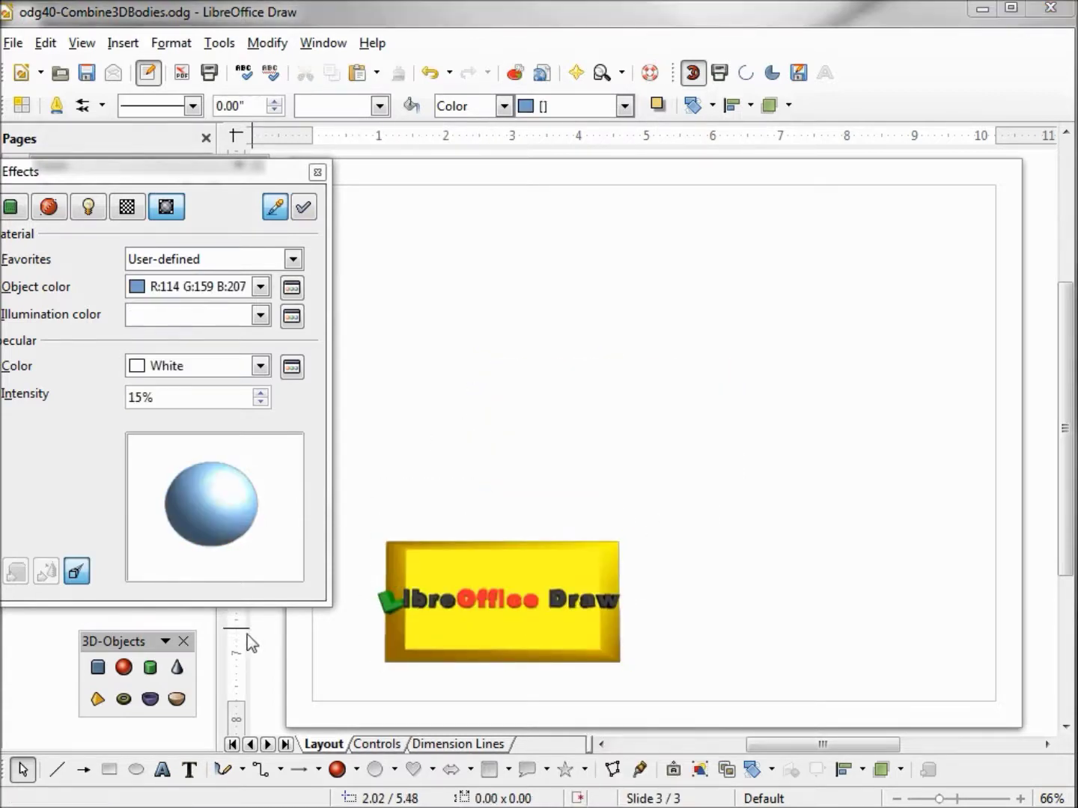
click(373, 770)
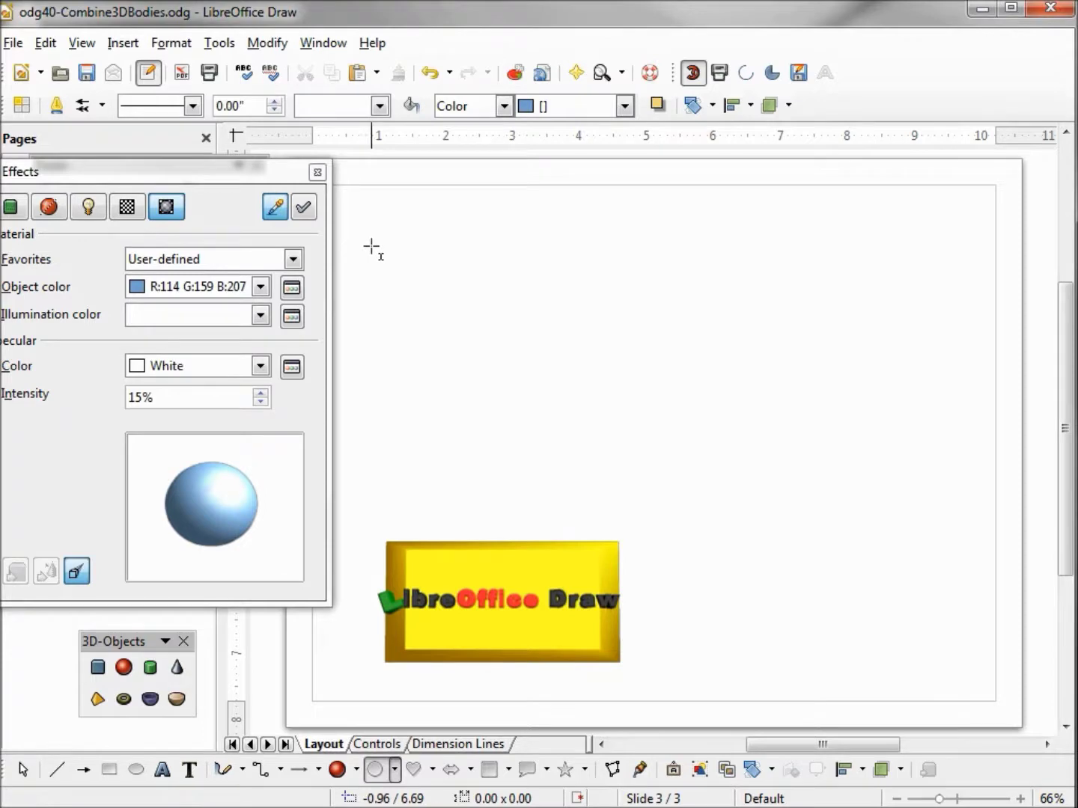
drag(372, 246, 643, 339)
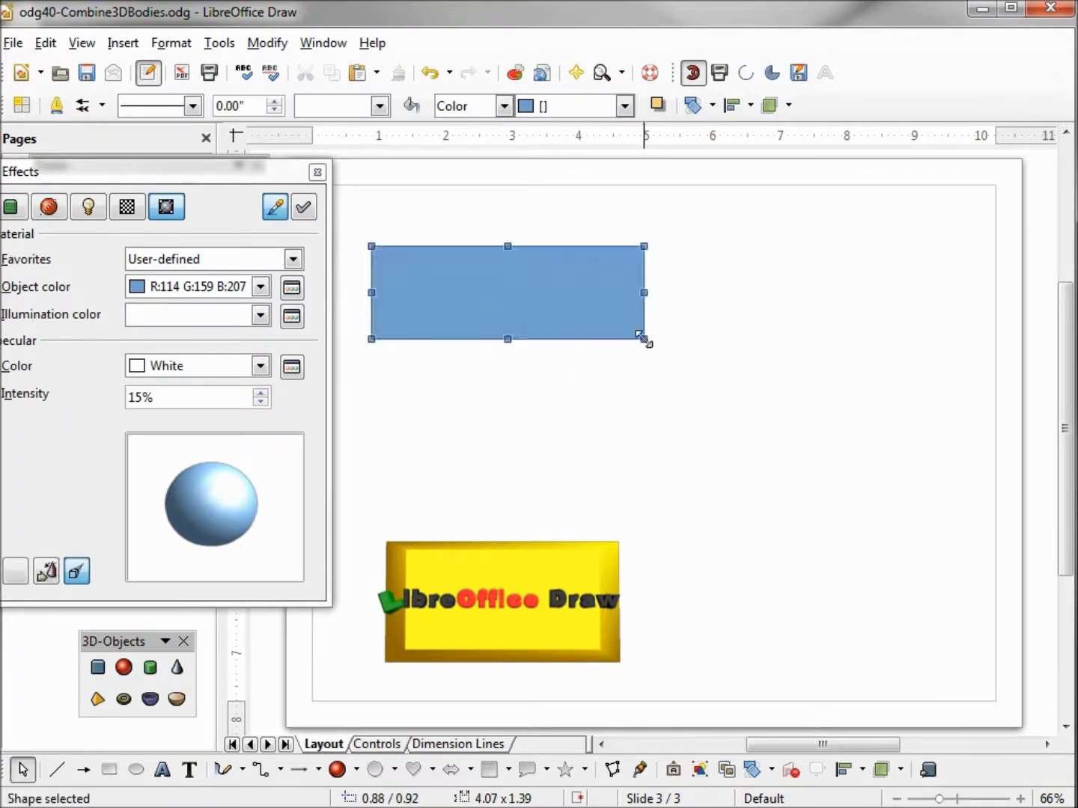
Add a text frame reading 'LibreOffice' below the blue rectangle
click(561, 372)
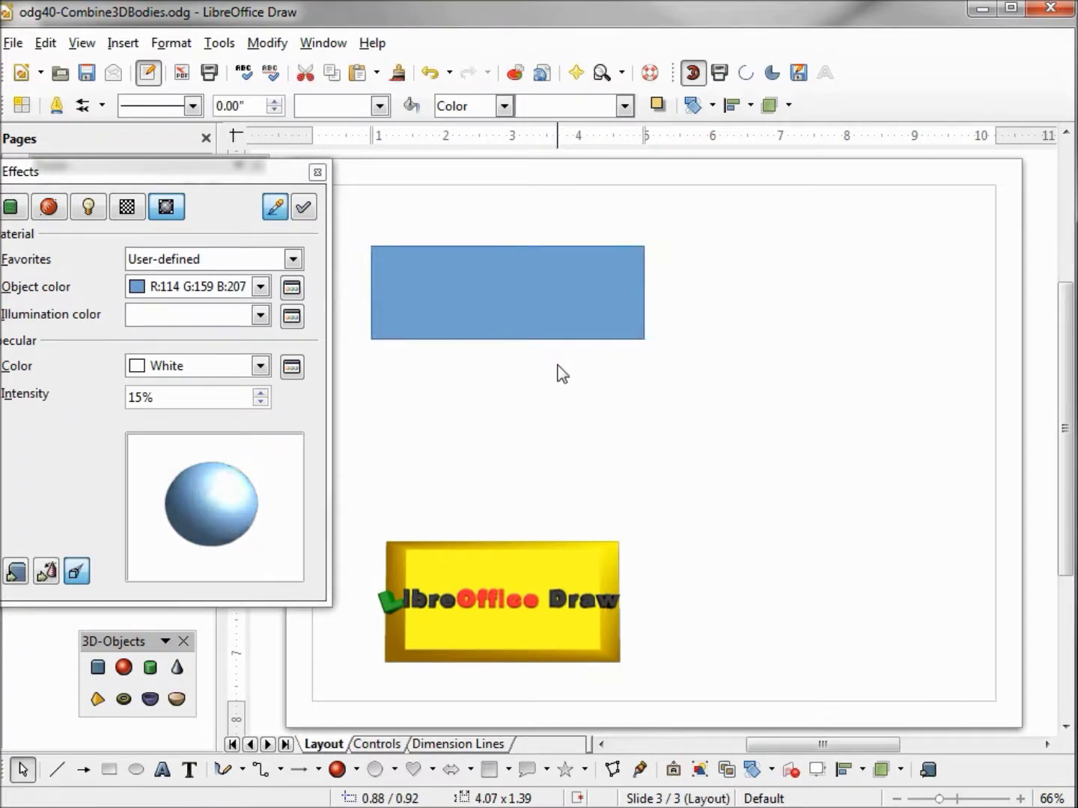
click(188, 770)
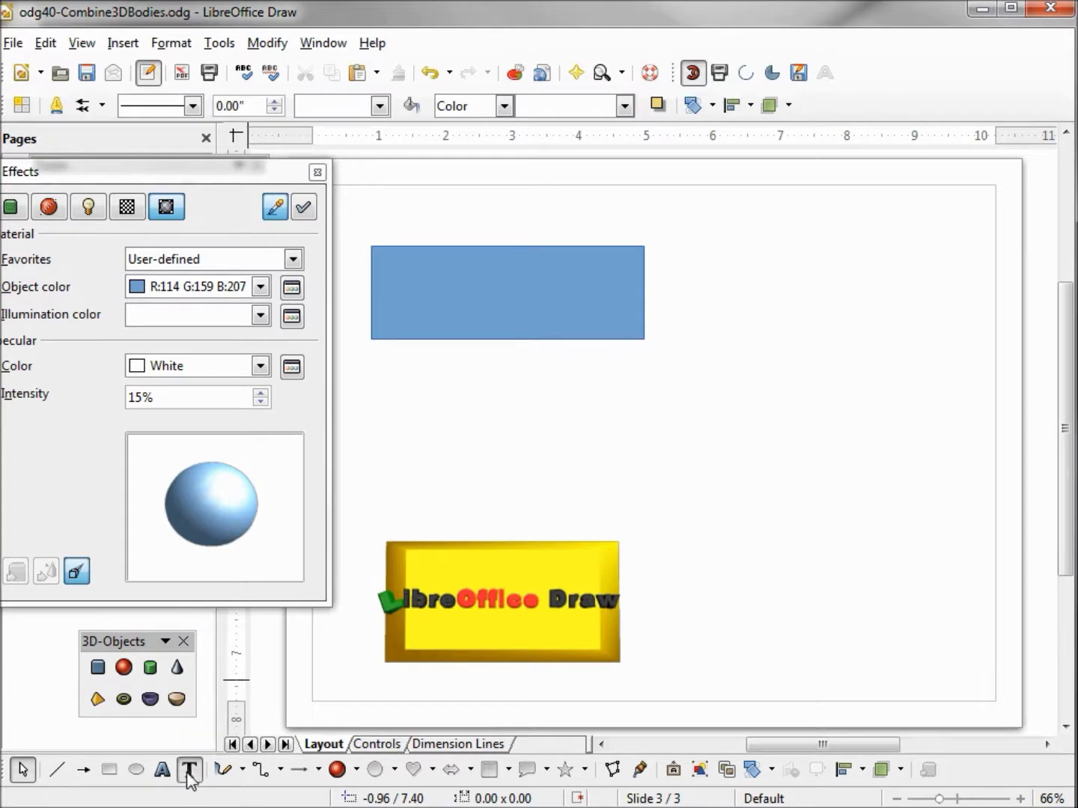
drag(400, 371, 618, 437)
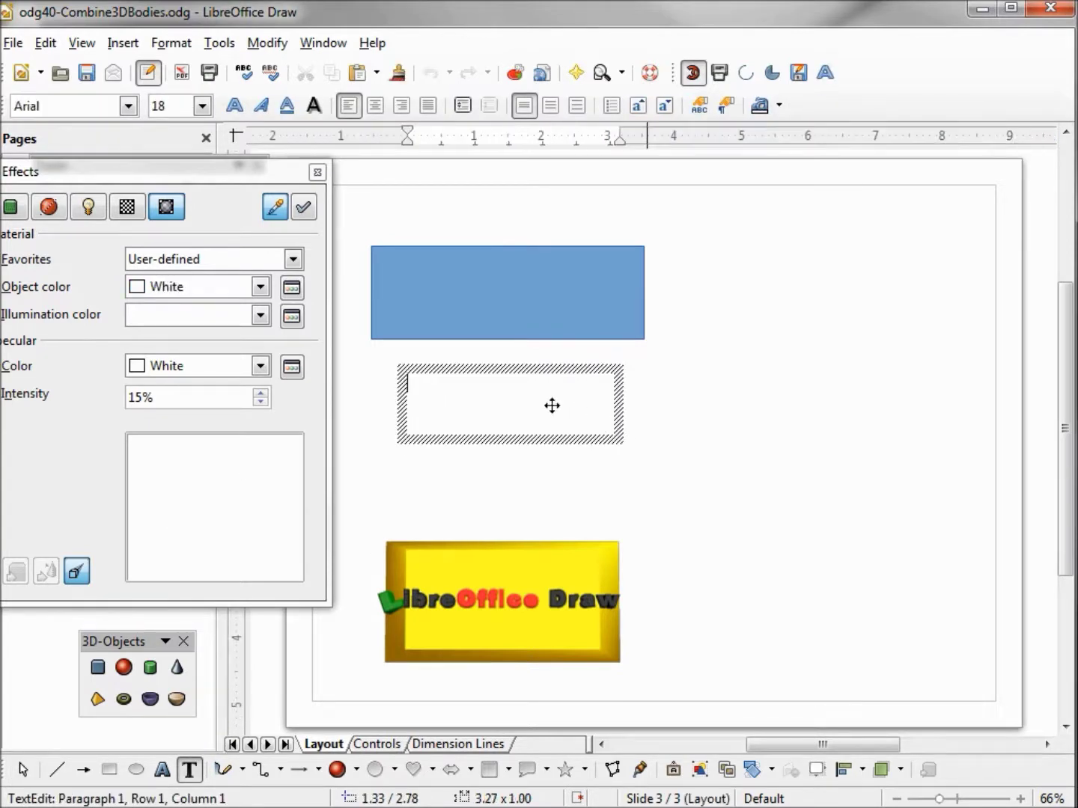
text(LibreOffice)
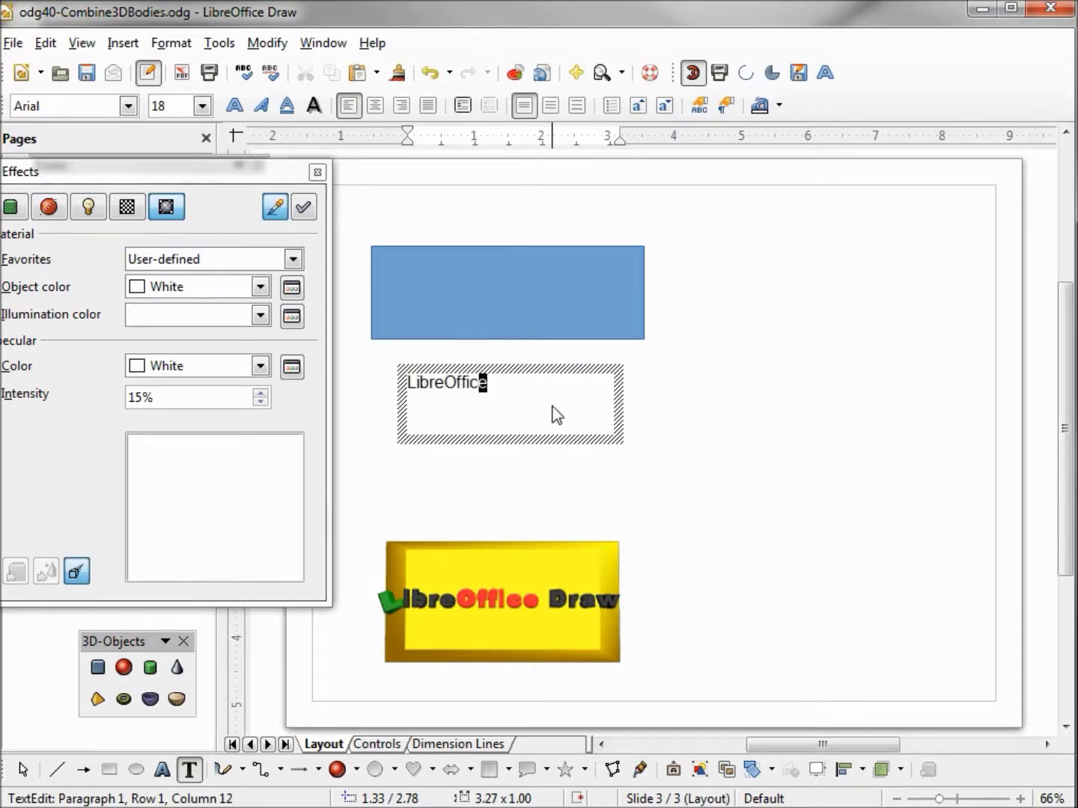
Format the 'LibreOffice' text as Arial Black at 36 pt
key(shift+Left)
key(shift+Left)
key(shift+Left)
key(shift+Left)
key(shift+Left)
key(shift+Left)
key(shift+Left)
key(shift+Left)
key(shift+Left)
key(shift+Left)
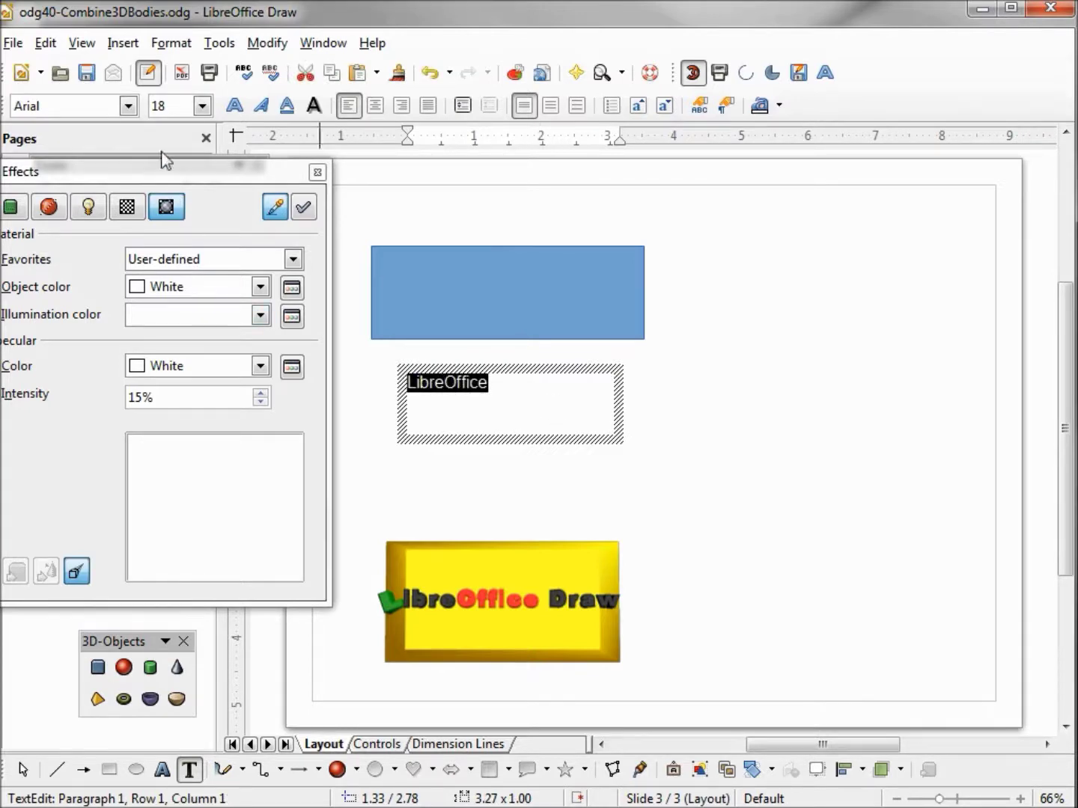
click(127, 105)
click(120, 159)
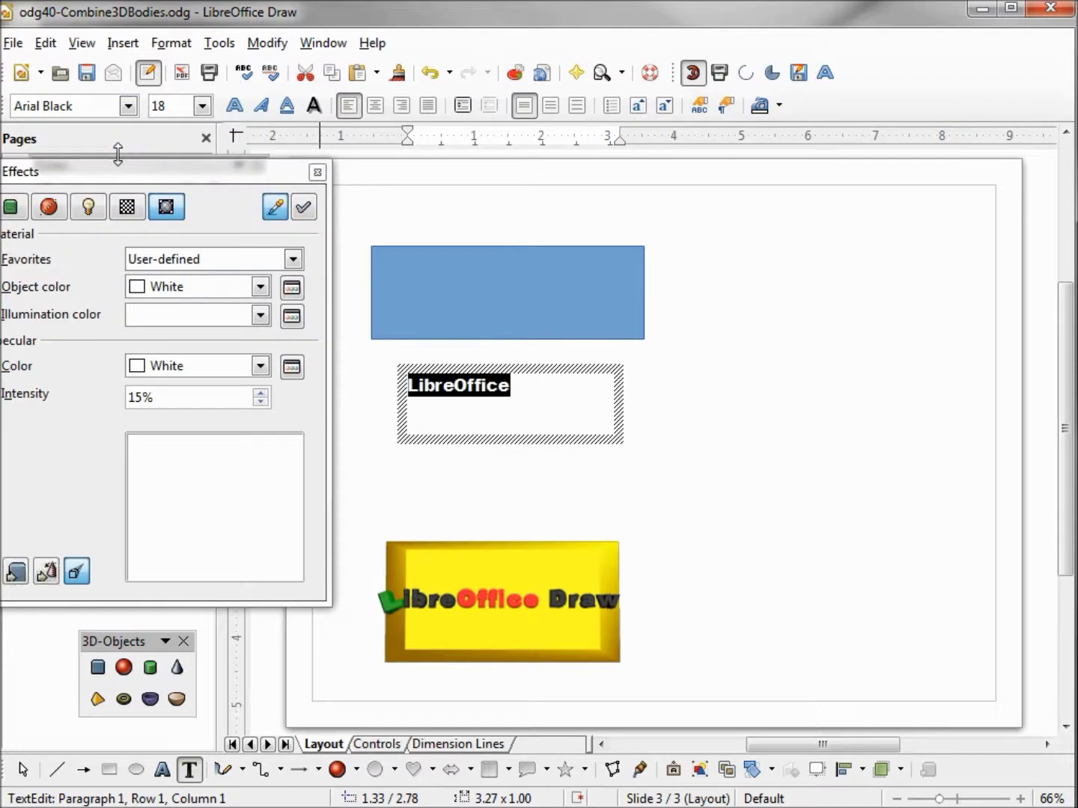
click(202, 105)
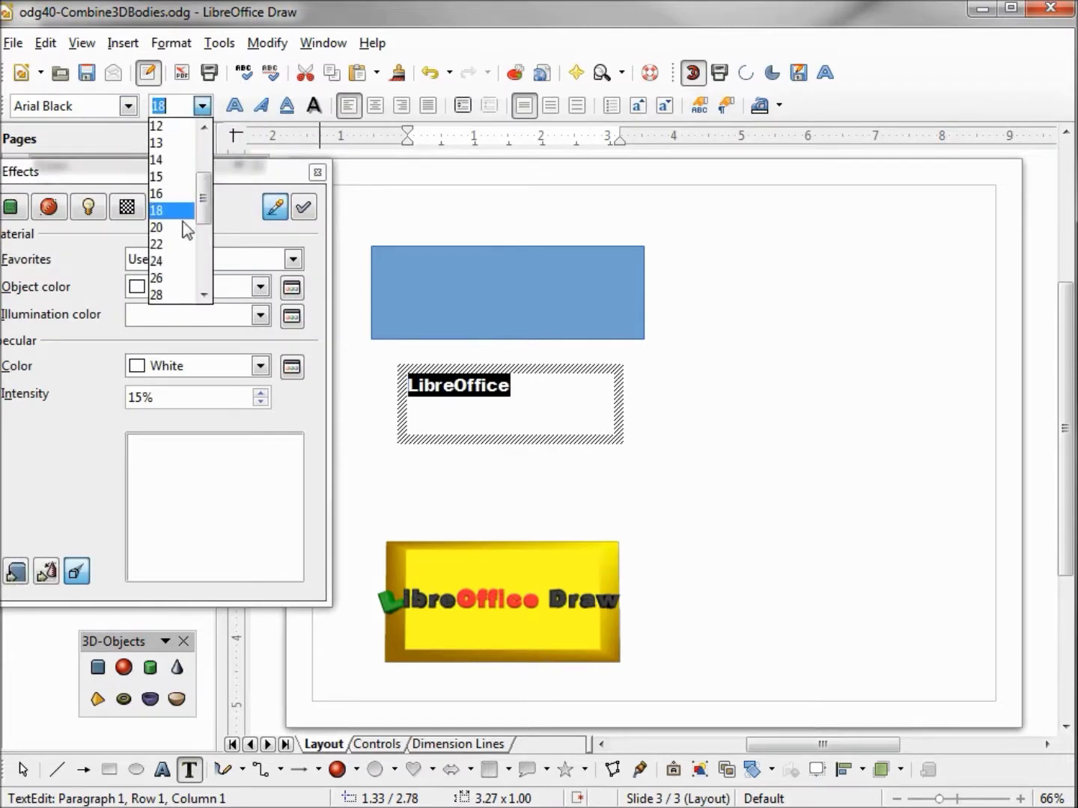
click(172, 294)
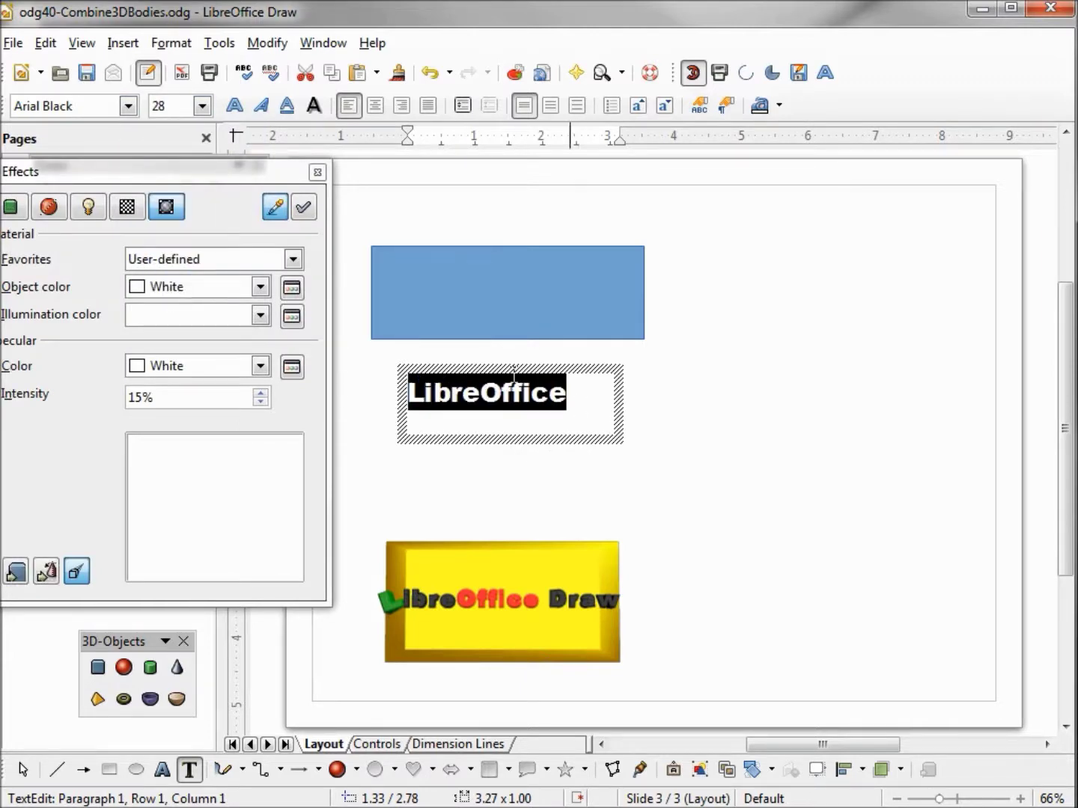
click(202, 105)
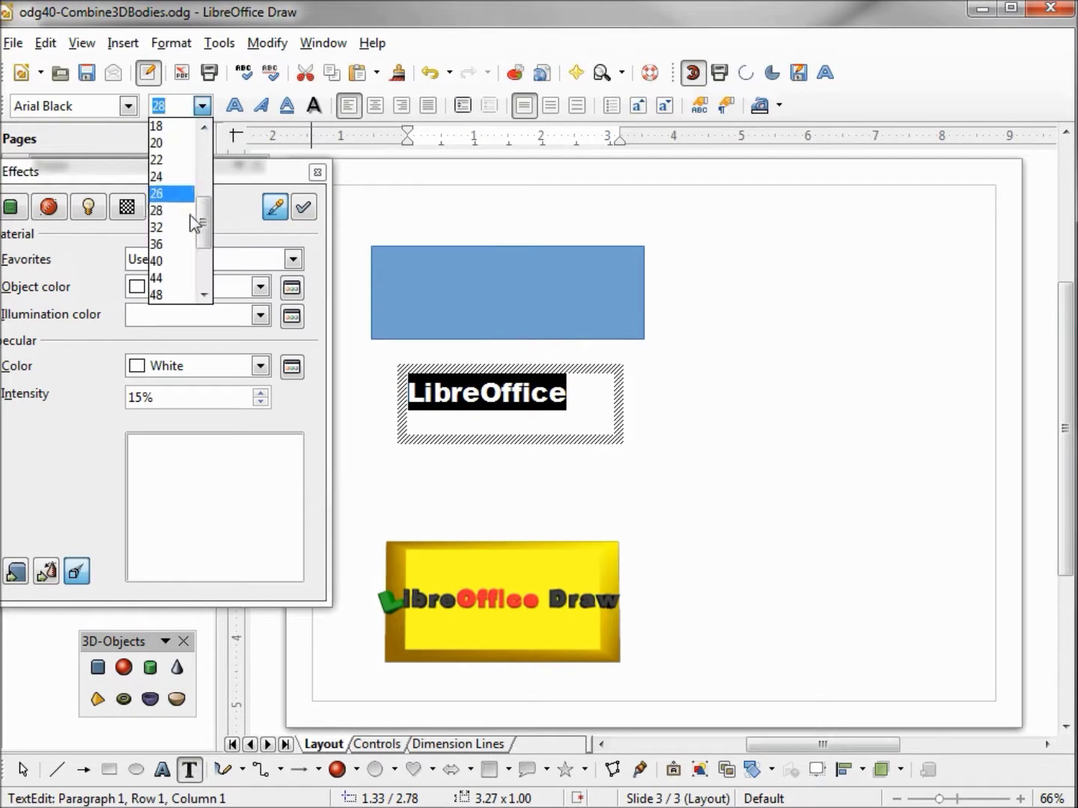
click(177, 244)
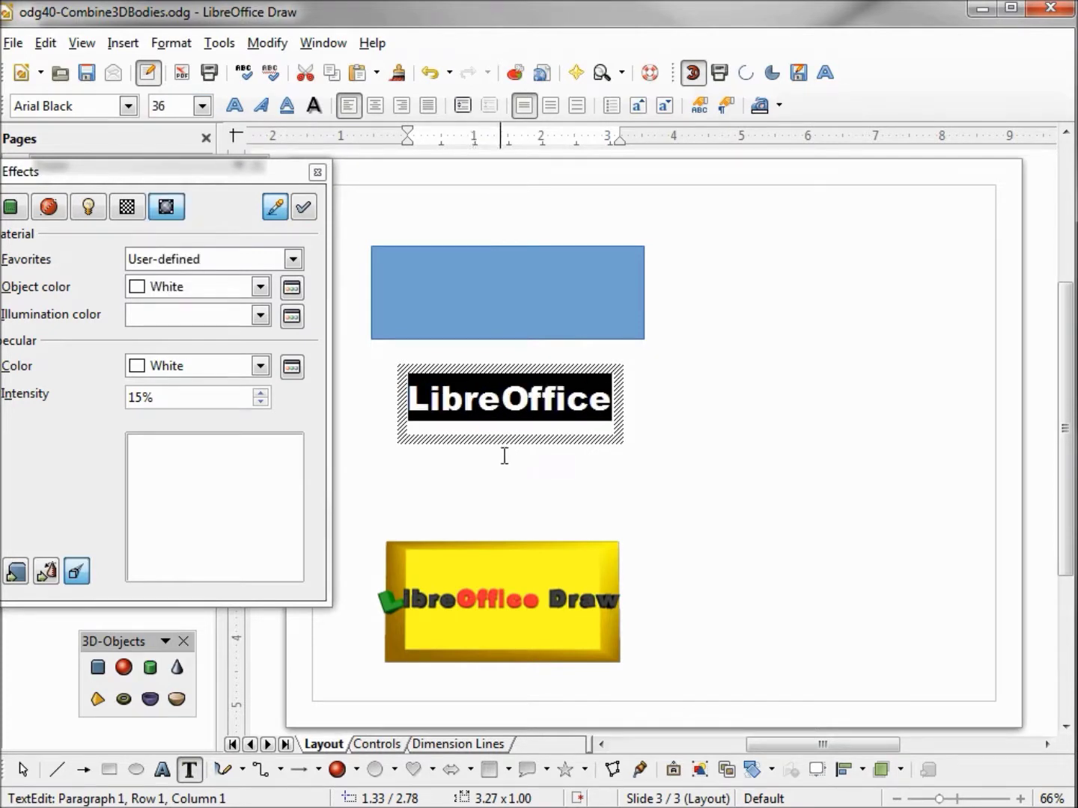
click(522, 438)
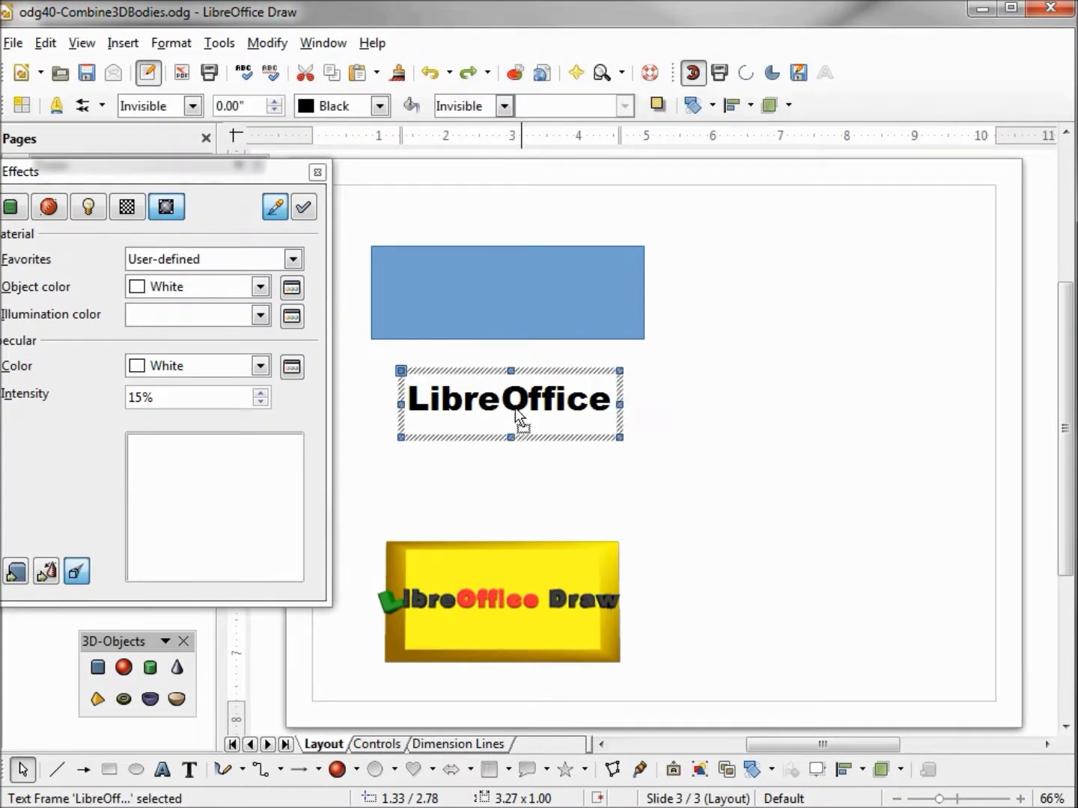
Move the LibreOffice text onto the blue rectangle and shrink the rectangle to fit around it
drag(521, 437, 514, 334)
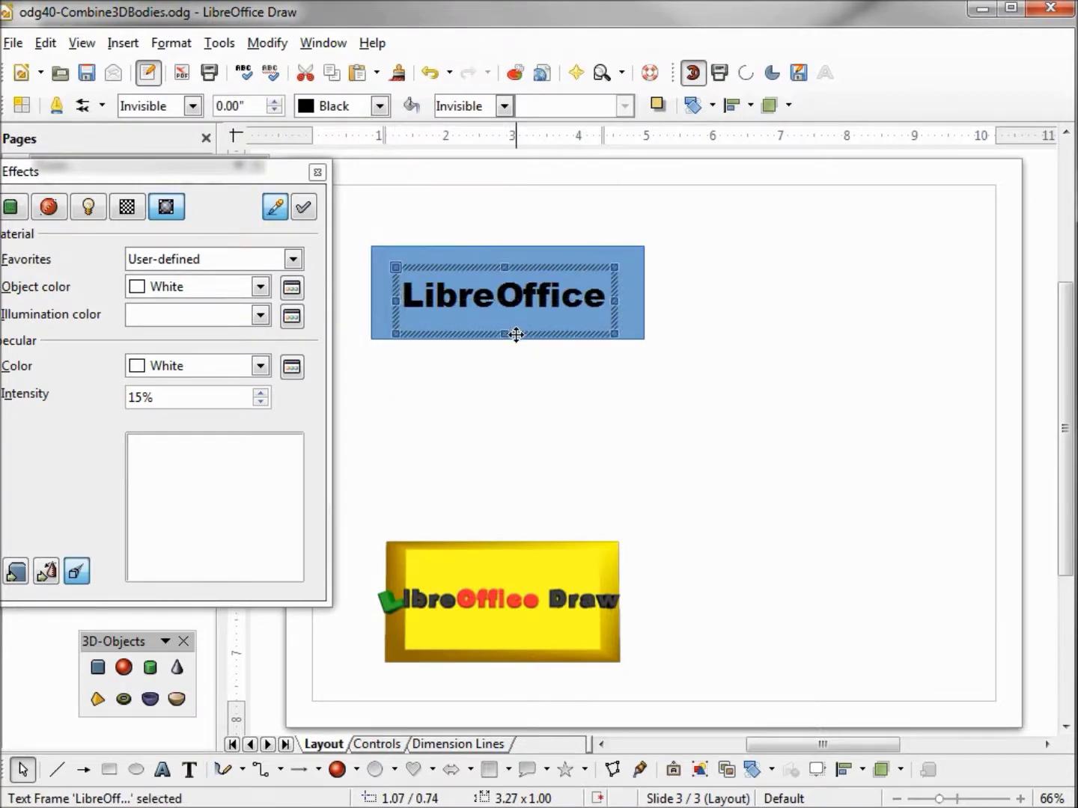
click(643, 339)
drag(643, 339, 612, 317)
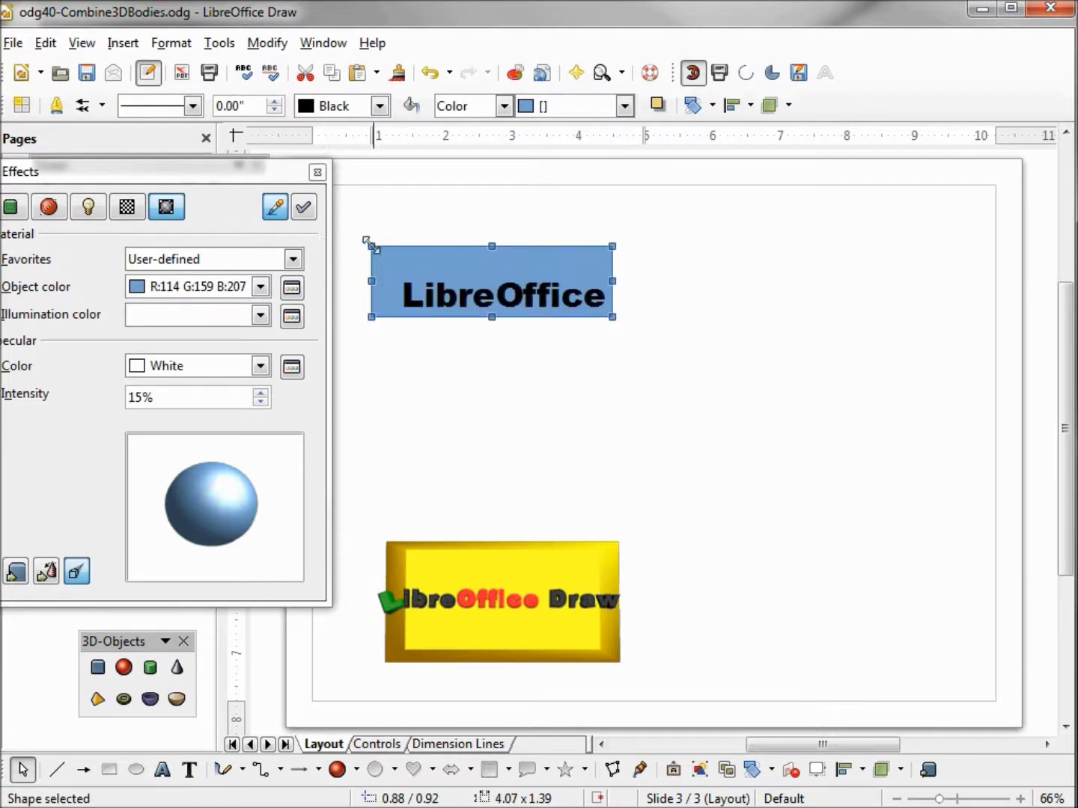
mouse_move(368, 243)
mouse_down()
mouse_move(390, 270)
mouse_move(394, 356)
mouse_move(621, 376)
mouse_up()
Intersect the text and rectangle into one cut-out shape
key(Escape)
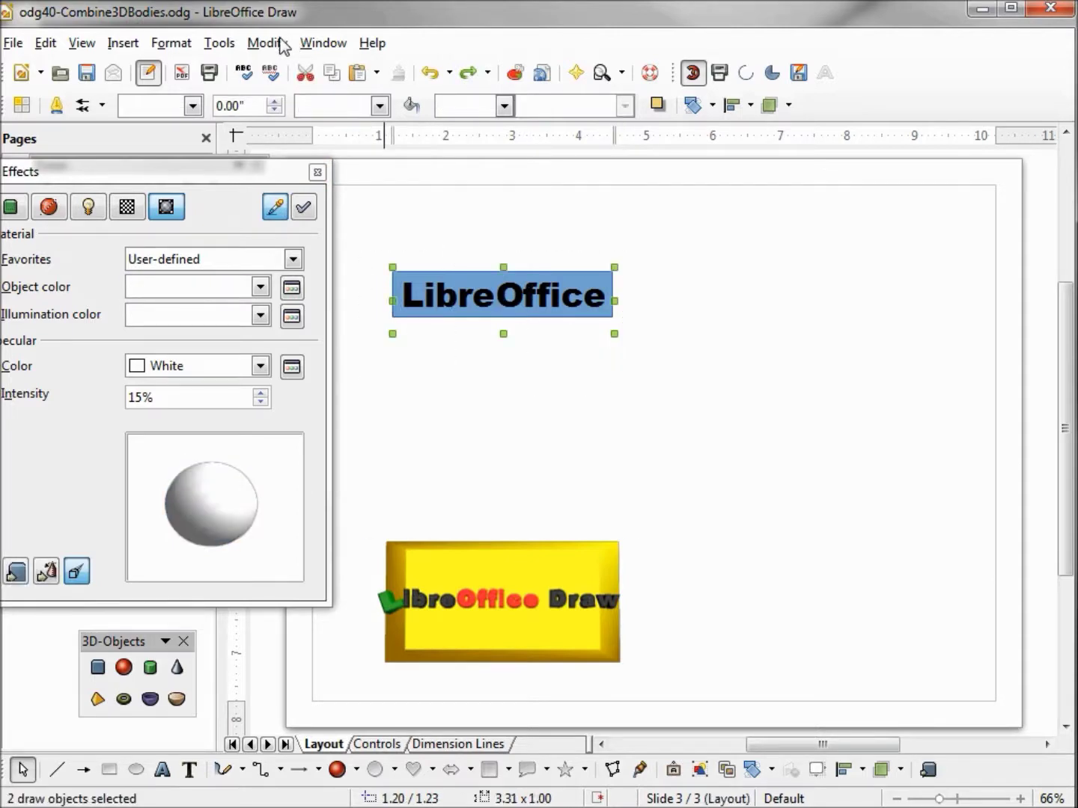
click(278, 42)
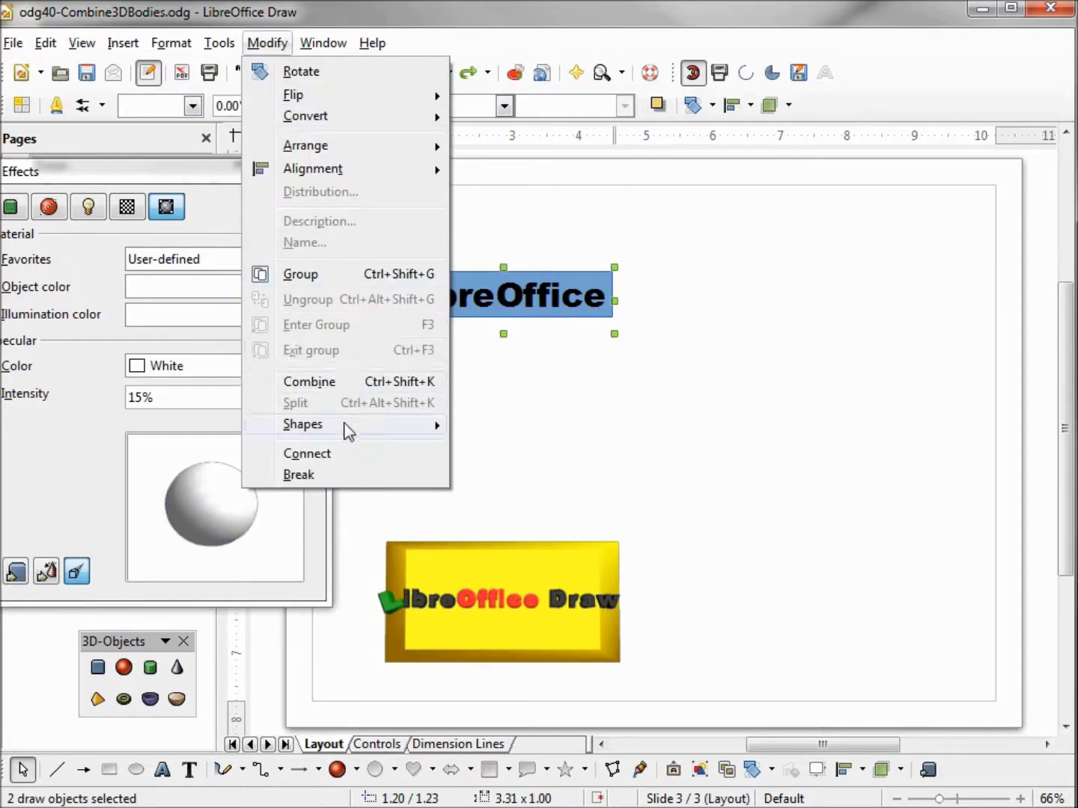
mouse_move(346, 432)
click(497, 458)
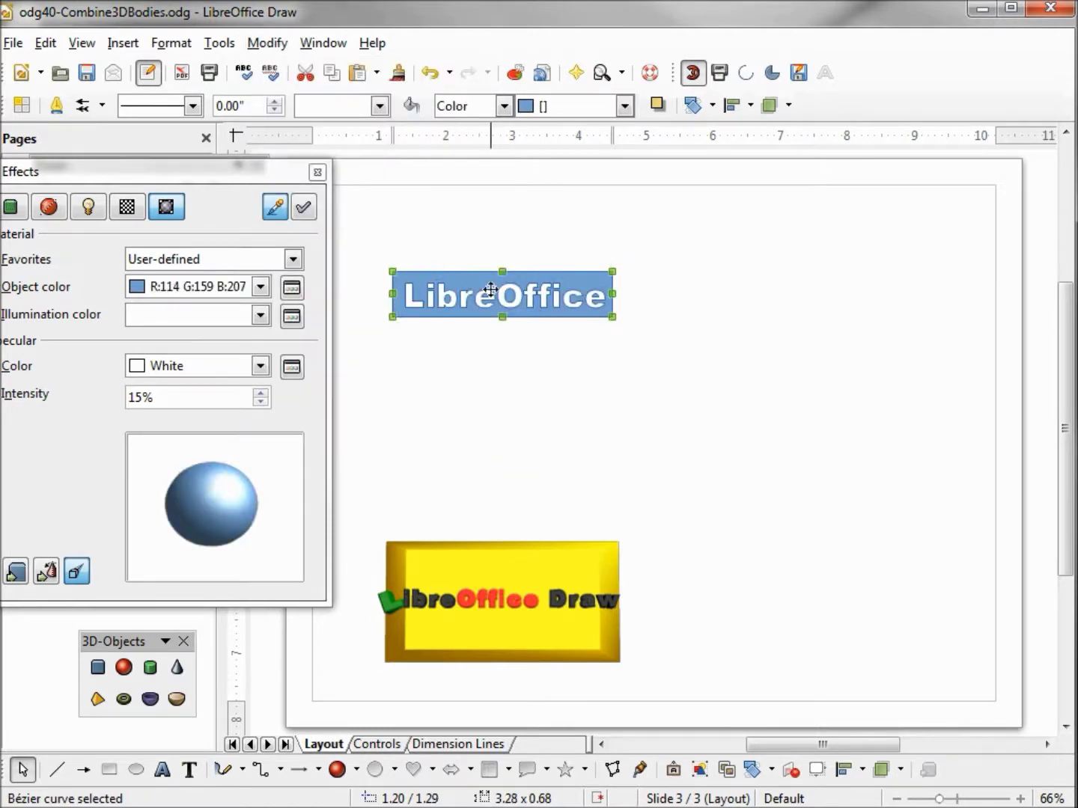
Convert the cut-out to 3D, tilt it slightly, and set rounded edges to 0%
click(21, 575)
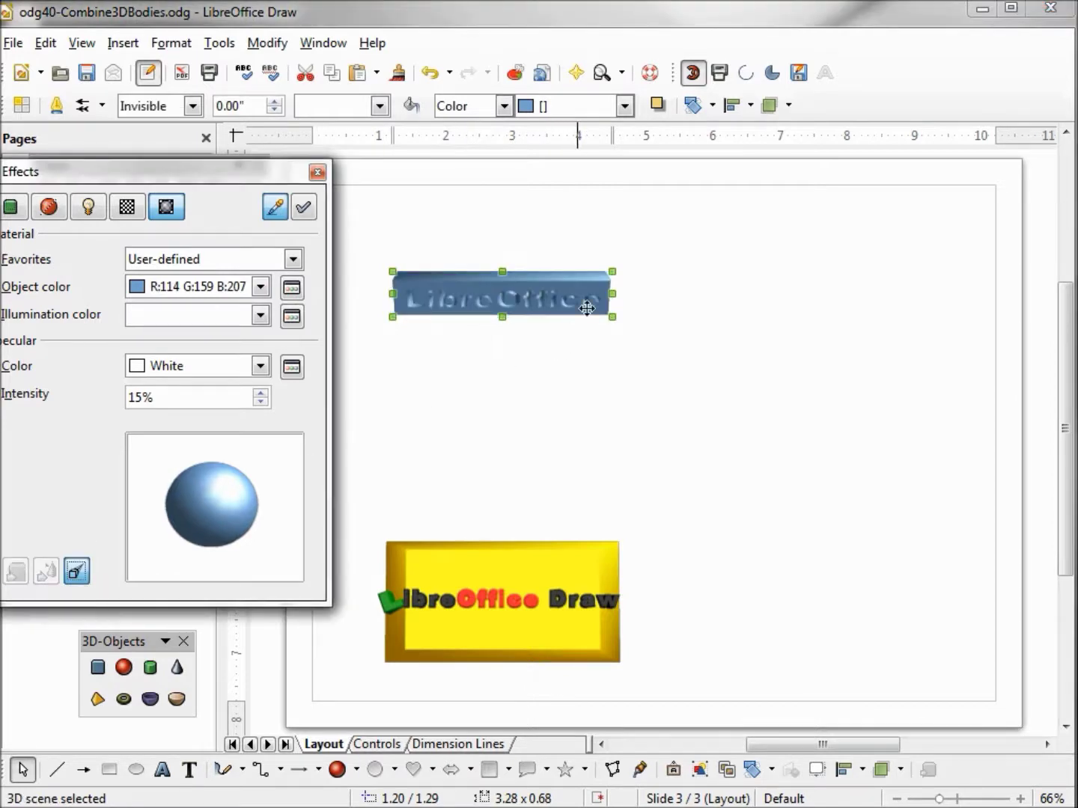
click(609, 292)
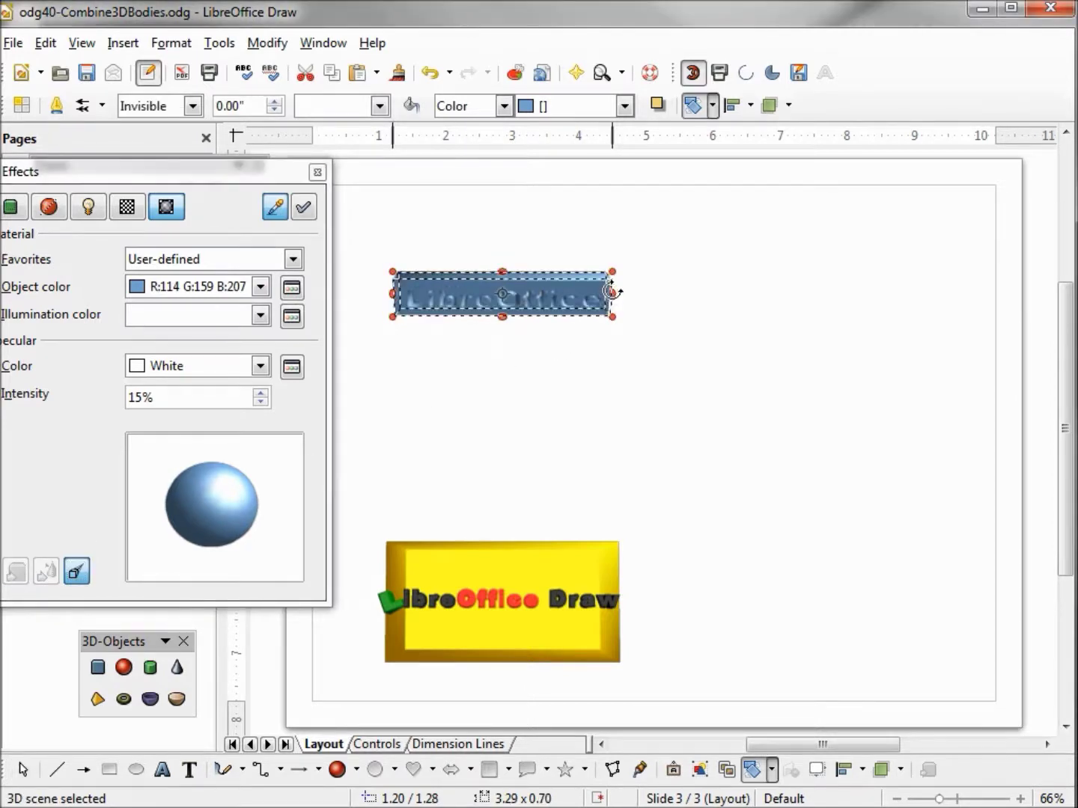
drag(610, 292, 608, 287)
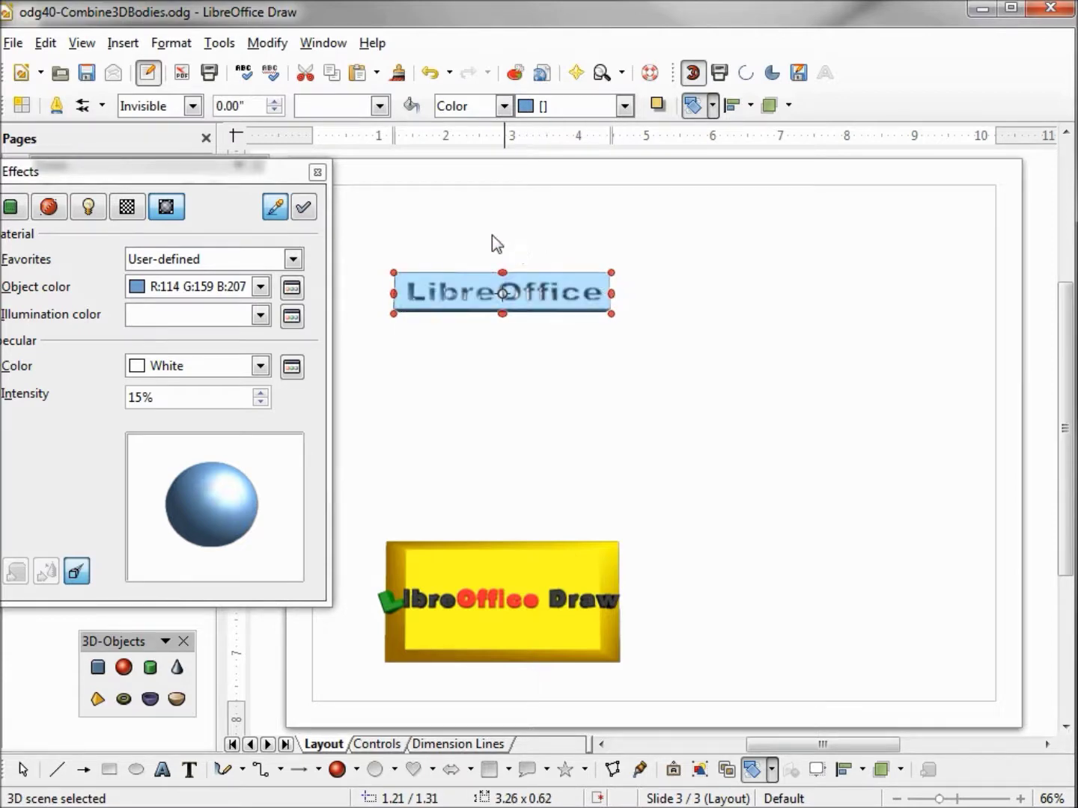
click(12, 210)
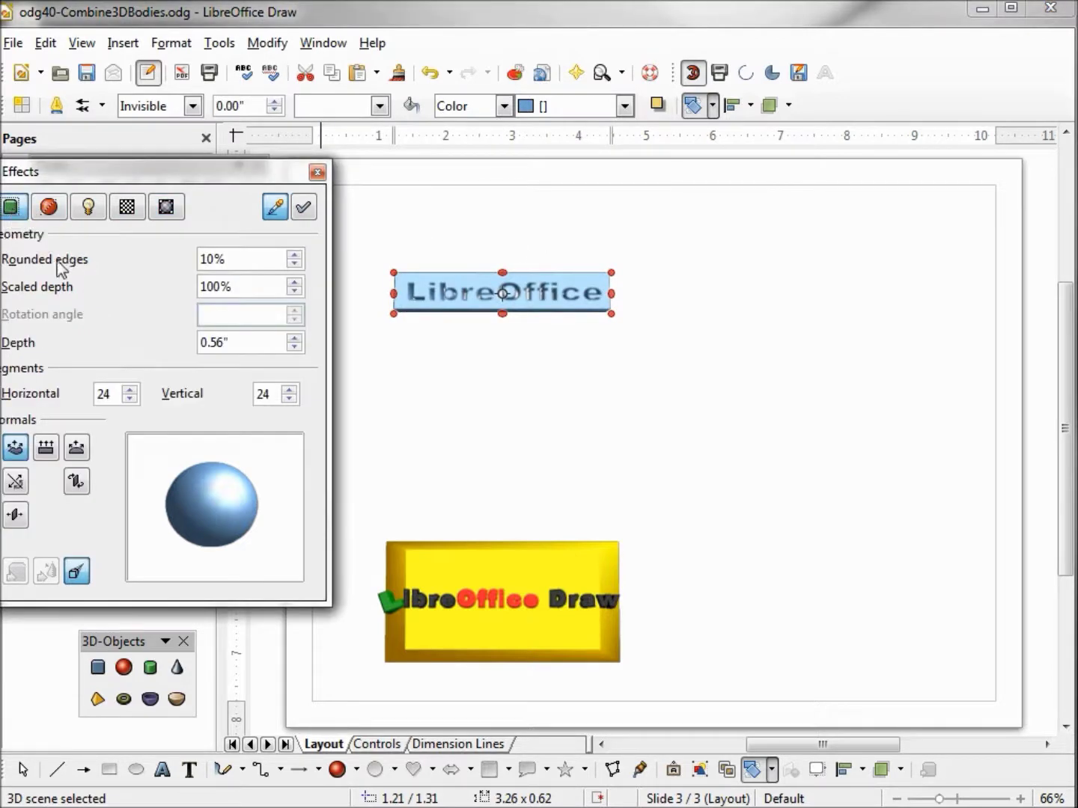
drag(265, 261, 161, 262)
click(304, 212)
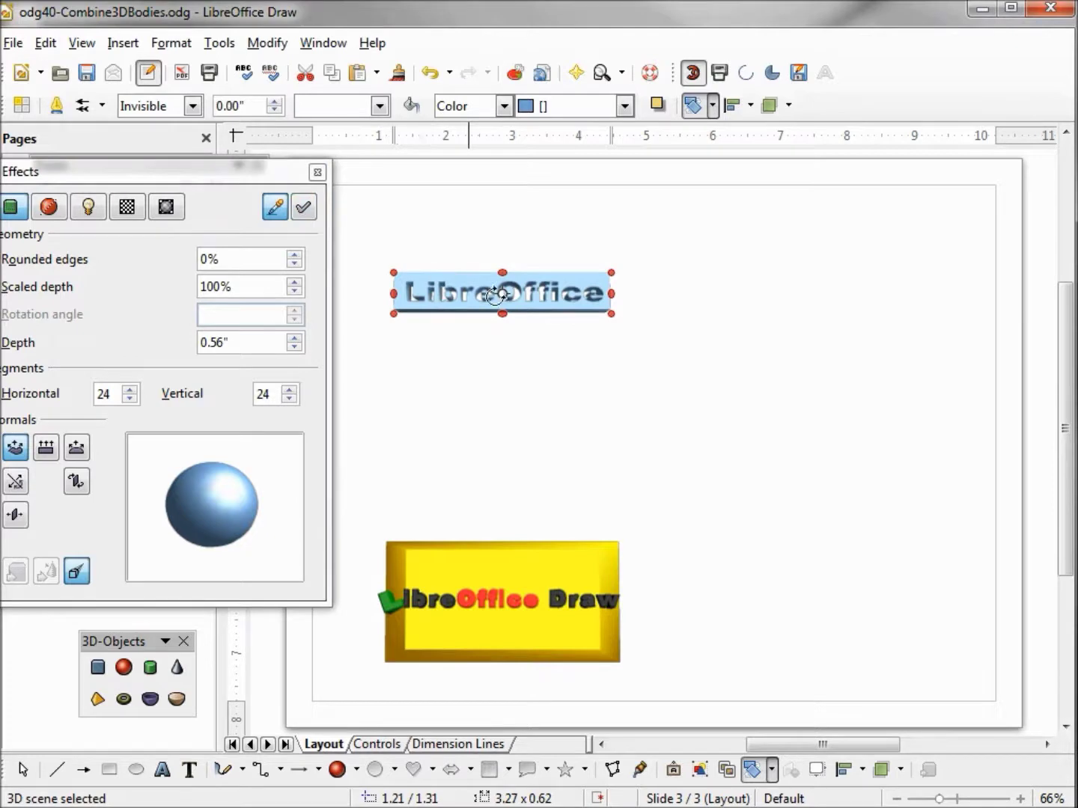
Enlarge the LibreOffice 3D block toward the lower right to 4.52 x 2.30
click(611, 314)
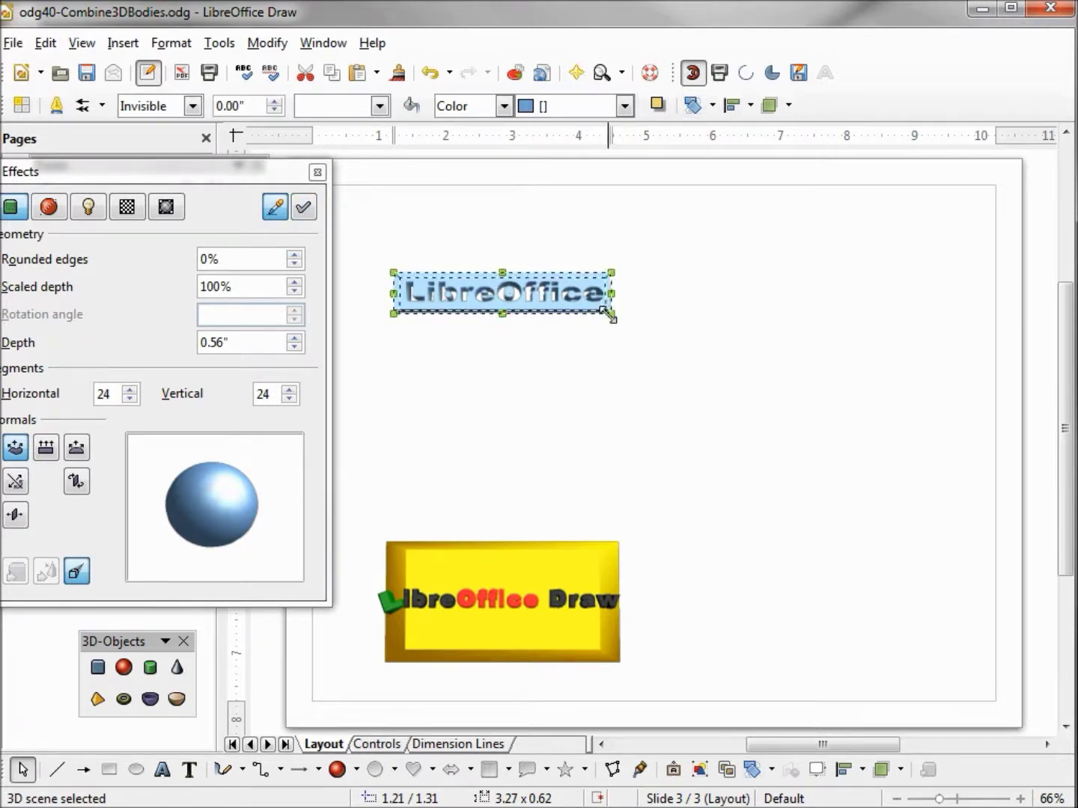
drag(610, 313, 696, 428)
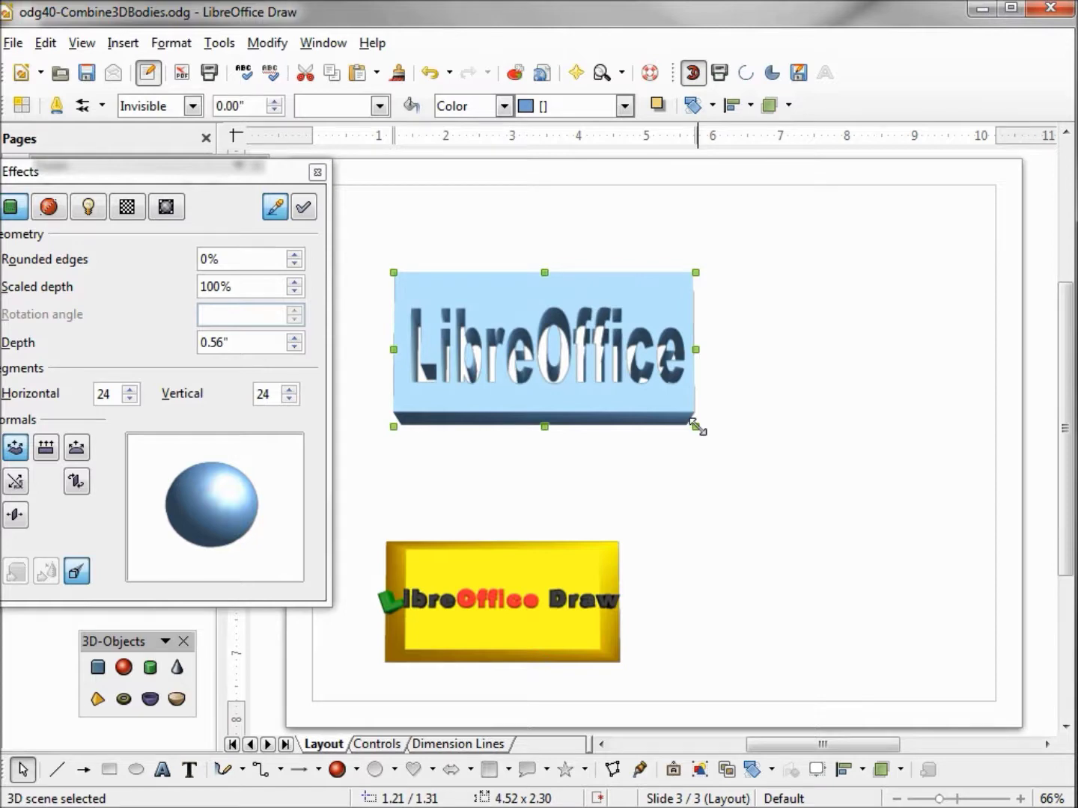
click(397, 769)
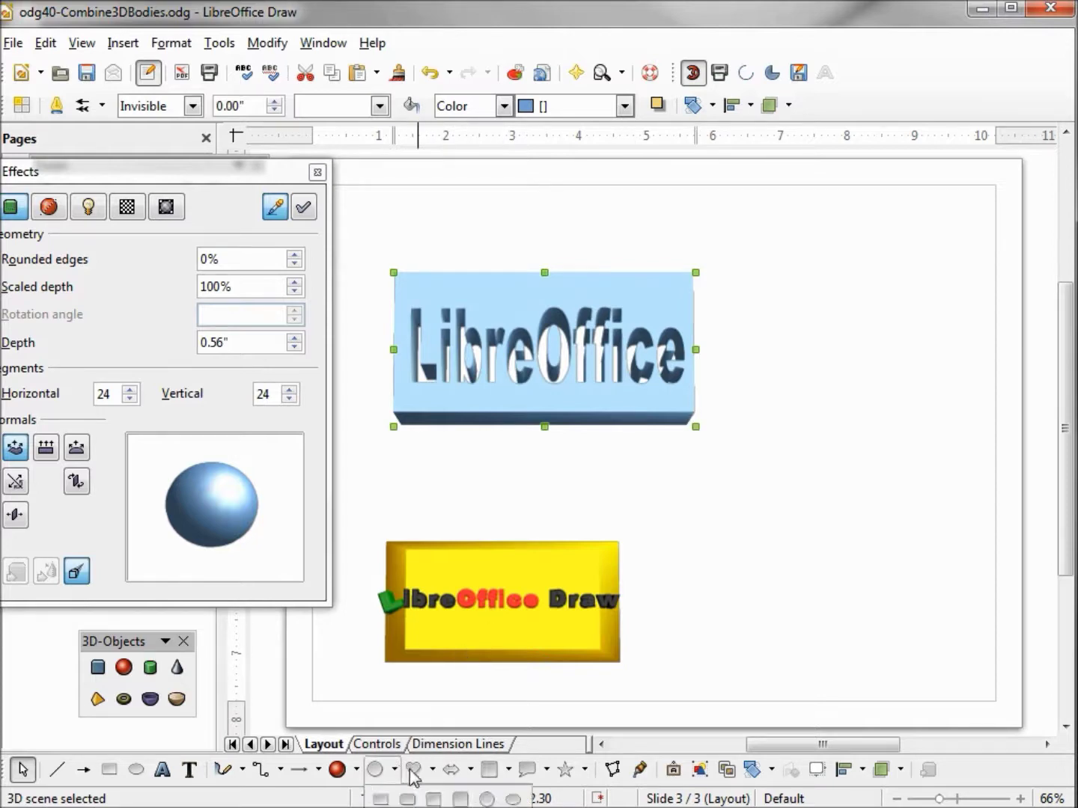
Draw a blue rounded square right of the LibreOffice block with a ring on top of it
click(461, 797)
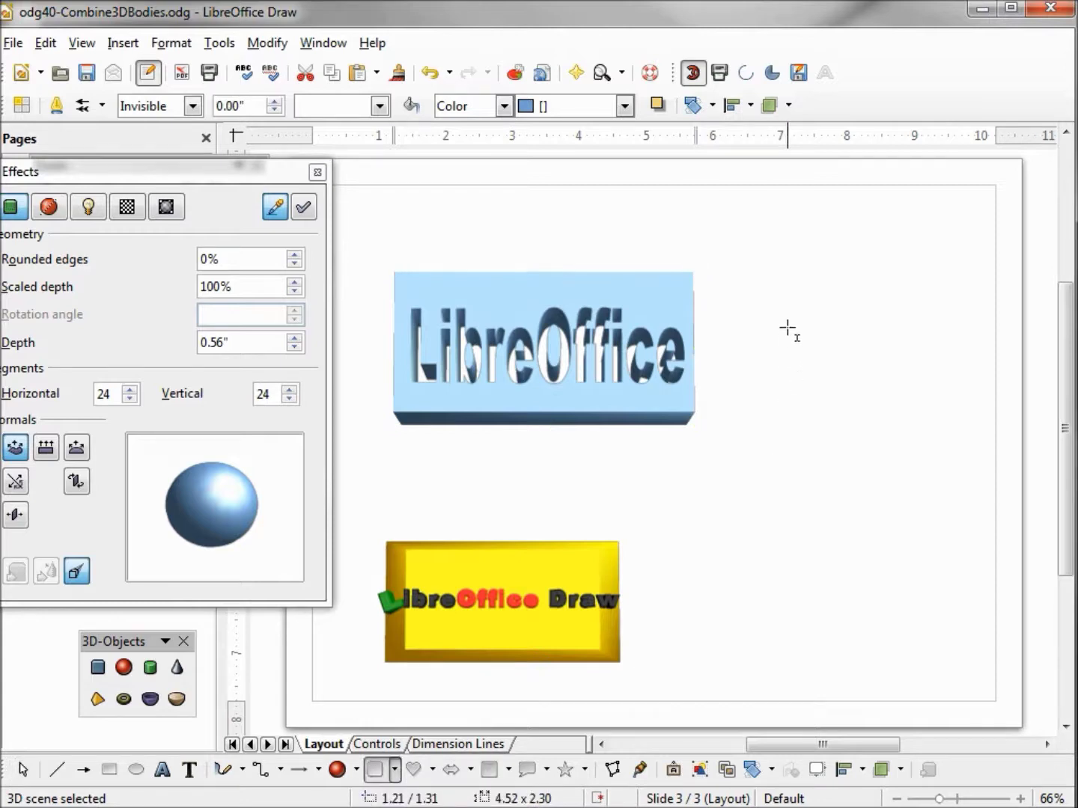
drag(787, 327, 828, 501)
click(719, 570)
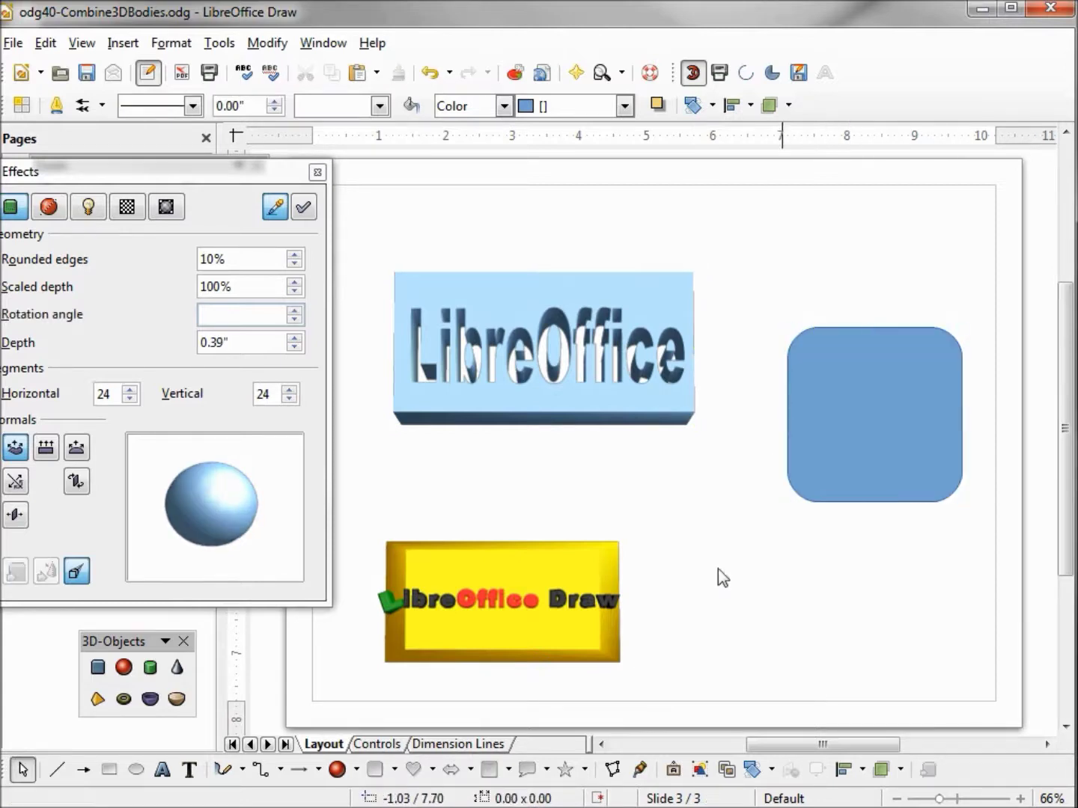
click(393, 770)
click(386, 797)
drag(815, 376, 937, 479)
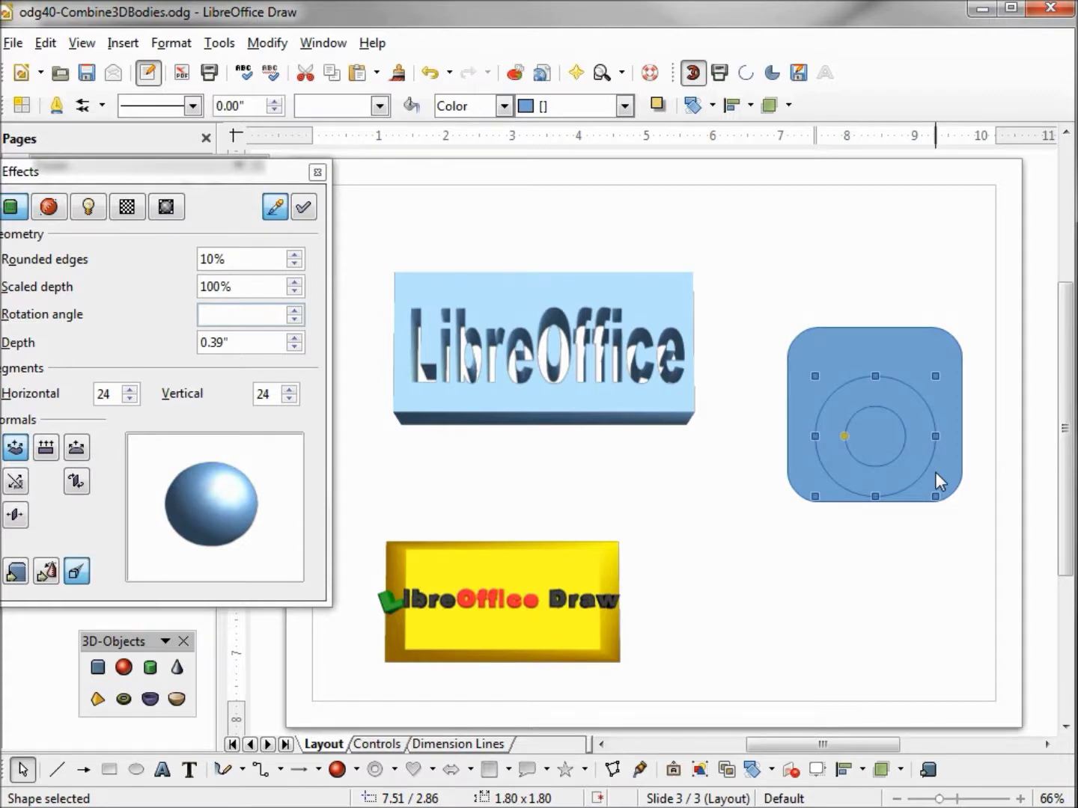
key(Up)
key(Up)
key(Up)
key(Up)
key(Up)
key(Up)
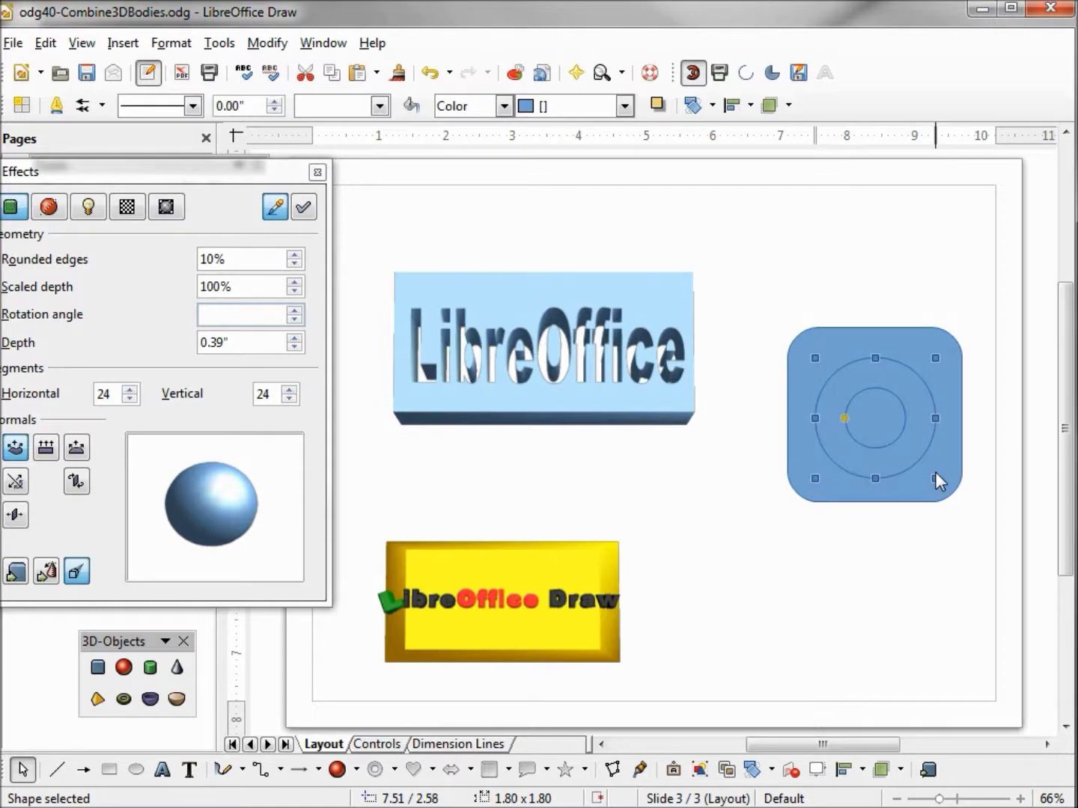
key(Up)
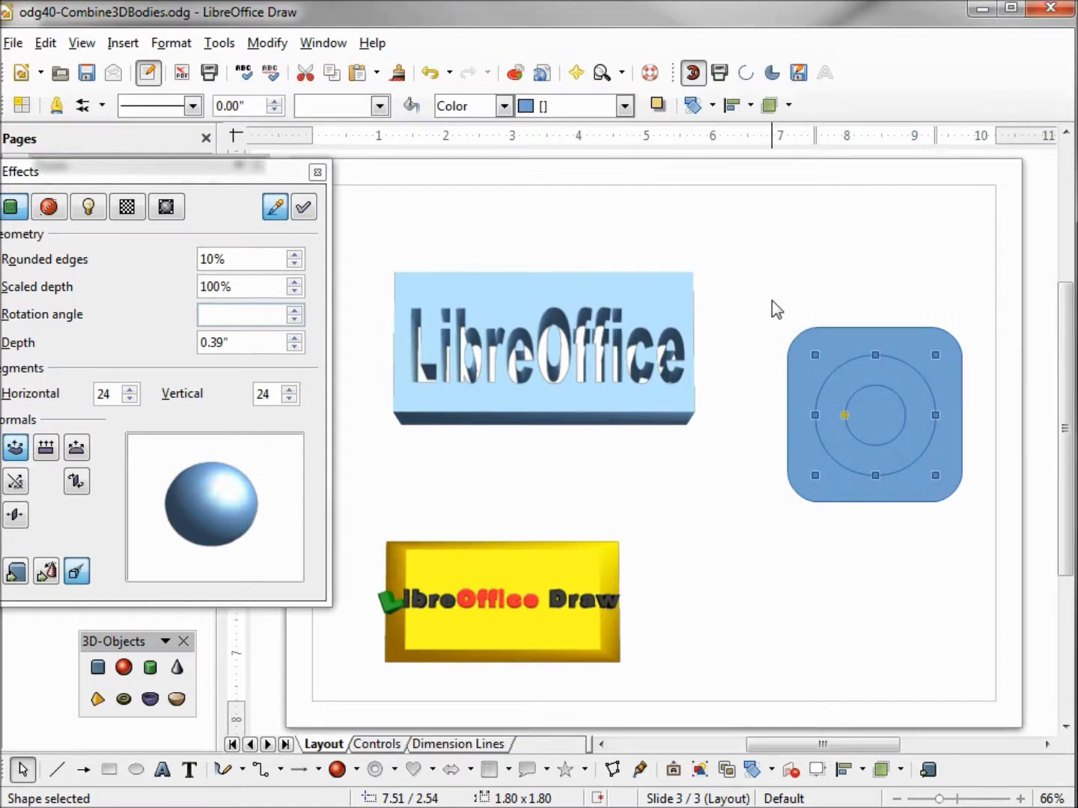
Subtract the ring from the square and convert the holed square to 3D
drag(770, 303, 1011, 563)
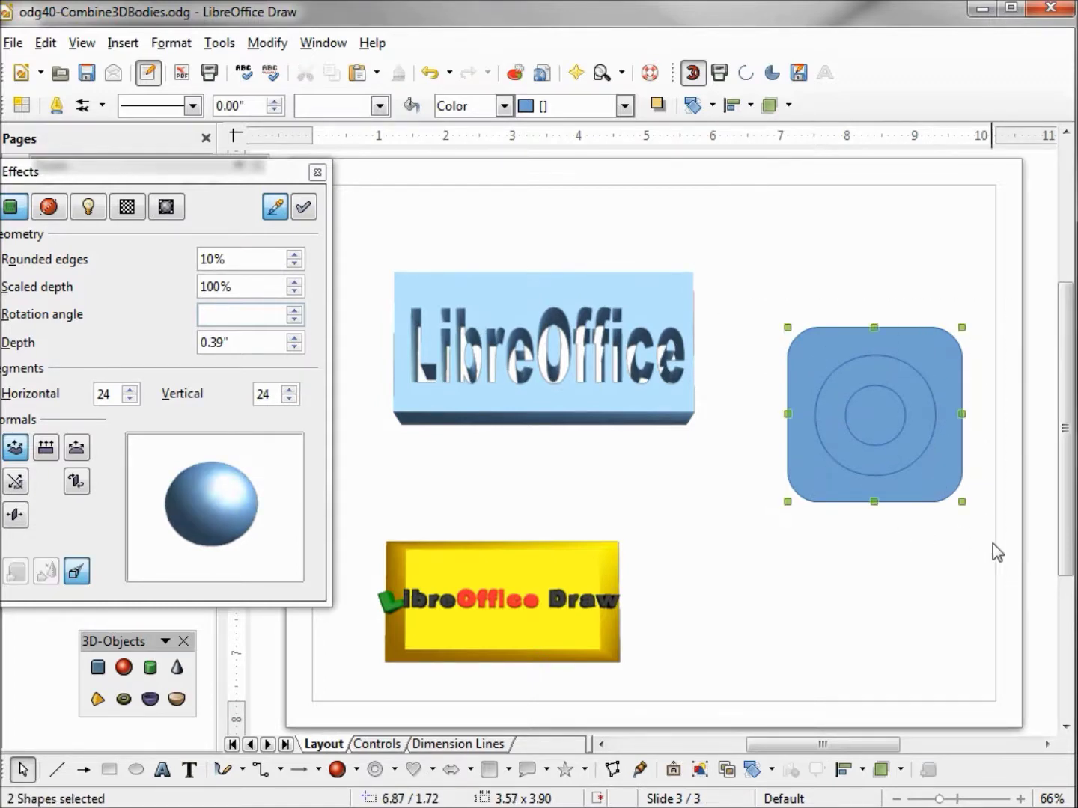
click(262, 45)
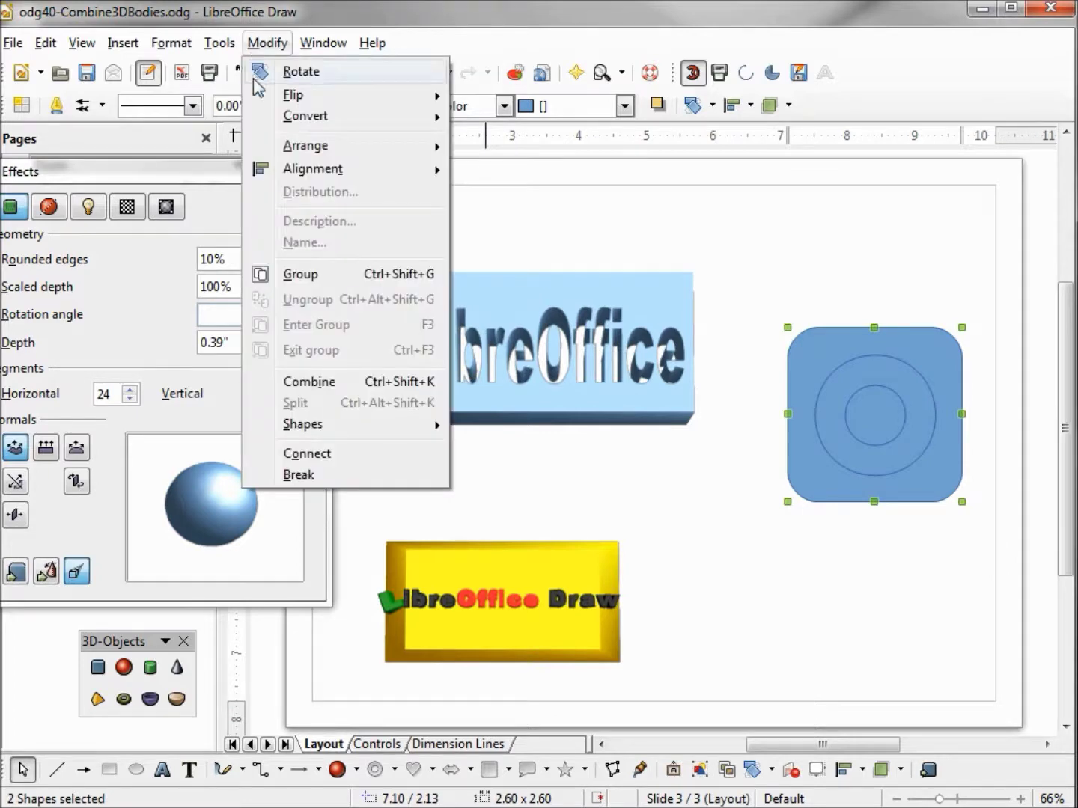
click(334, 381)
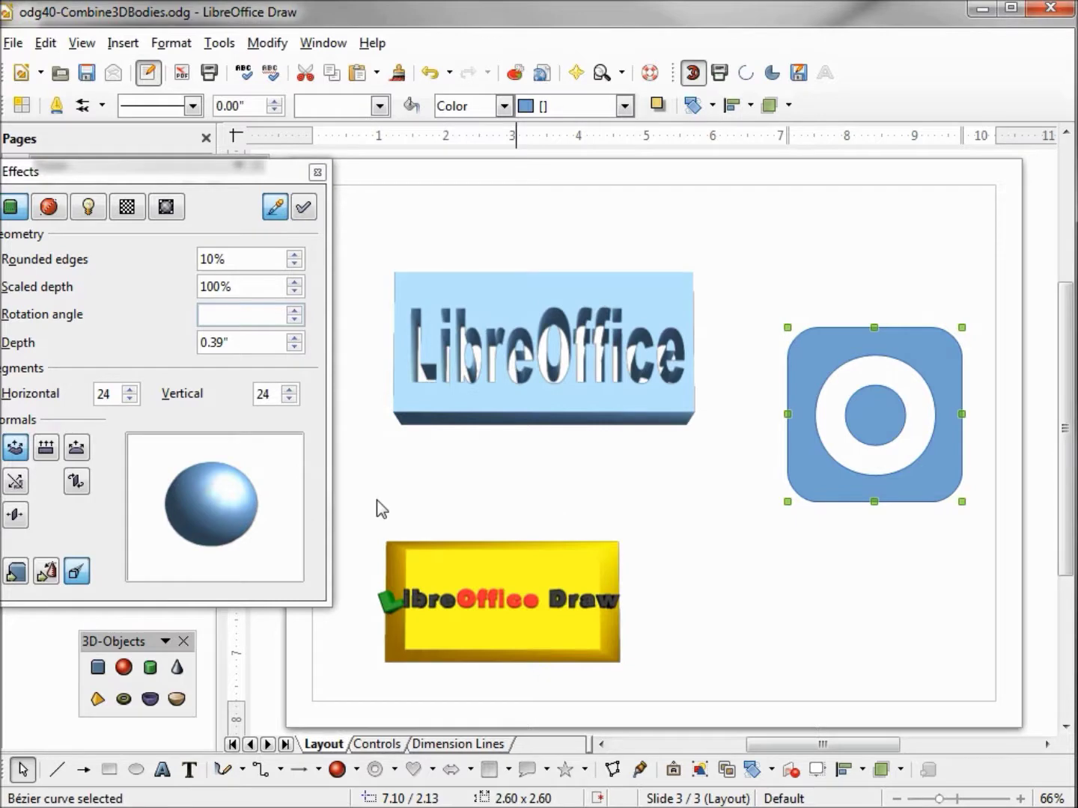
click(17, 573)
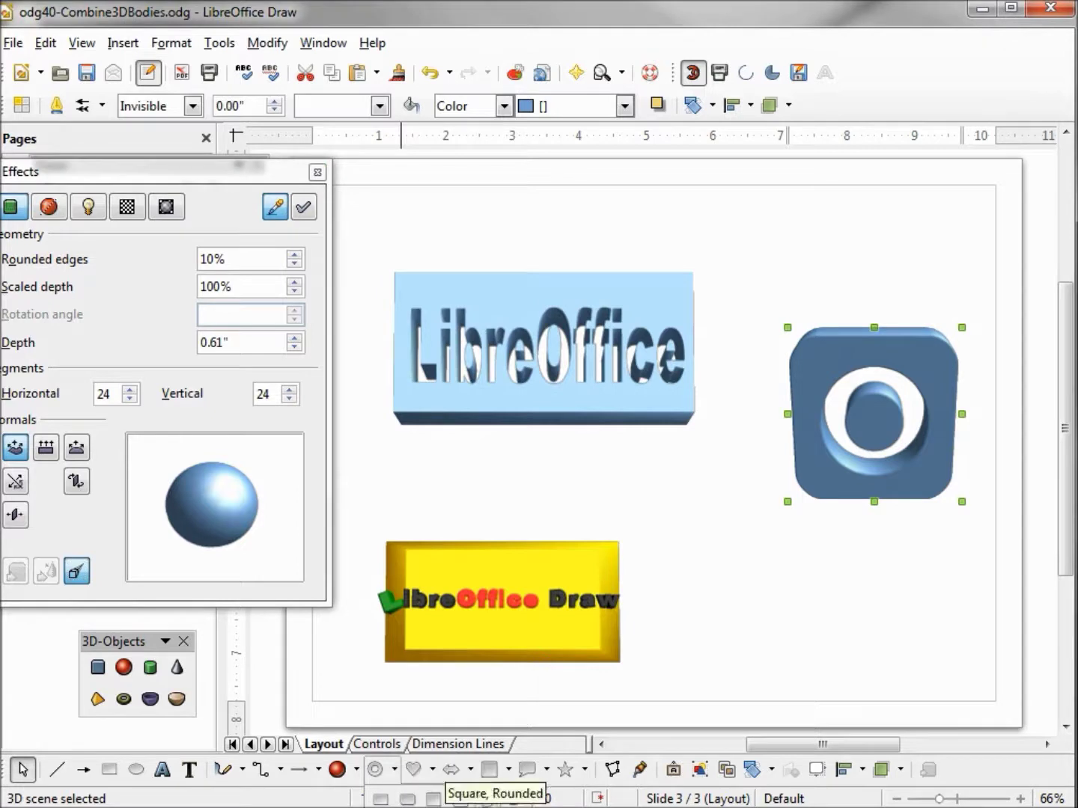
click(376, 769)
Draw a circle at the lower right, convert it to 3D, and fill it Light green
drag(798, 543, 869, 668)
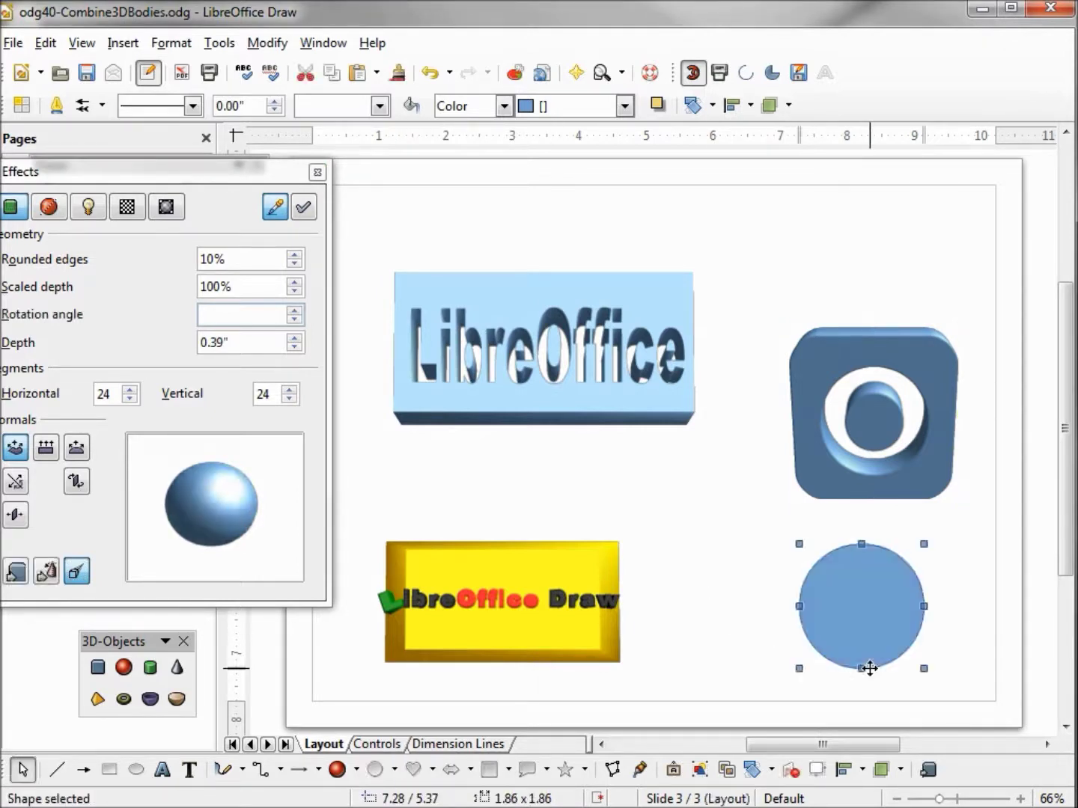
click(27, 569)
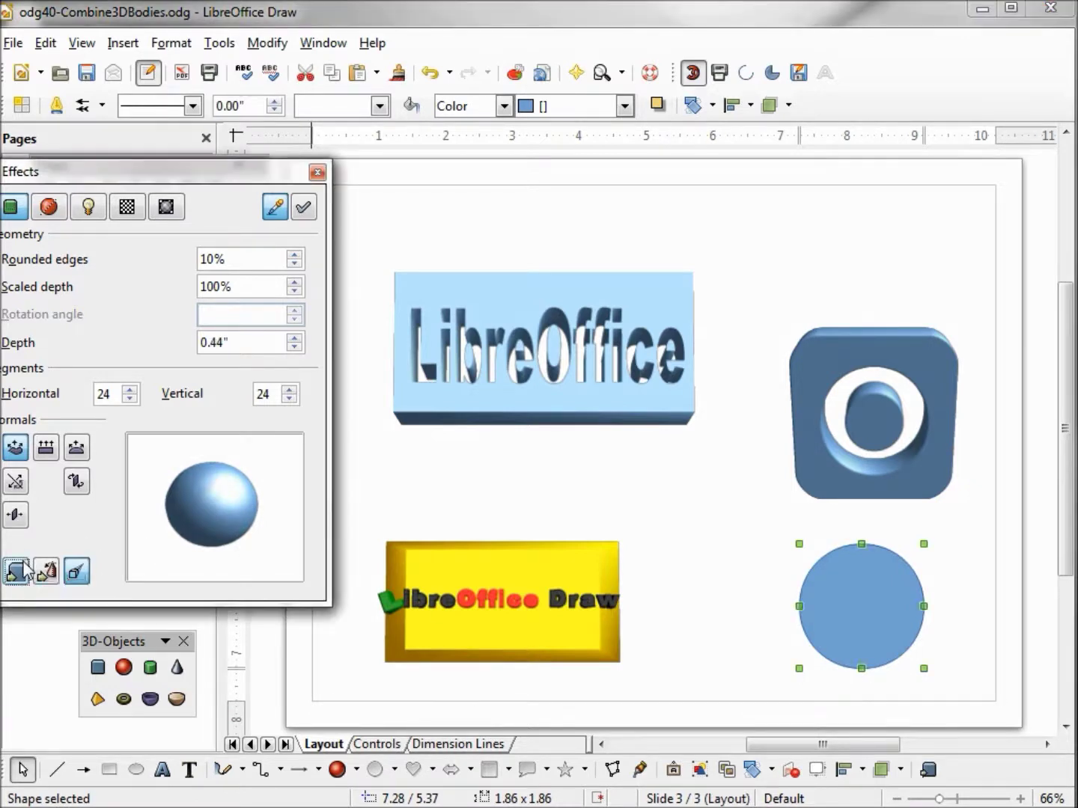
click(625, 106)
drag(632, 265, 633, 153)
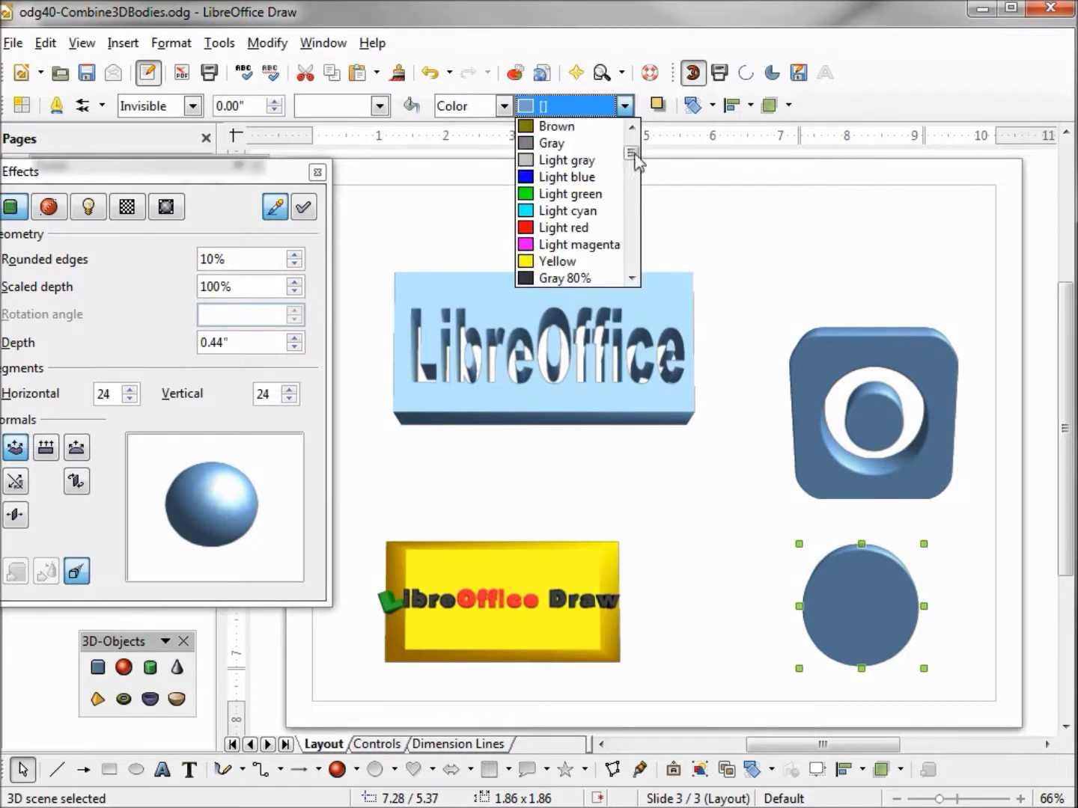
click(571, 194)
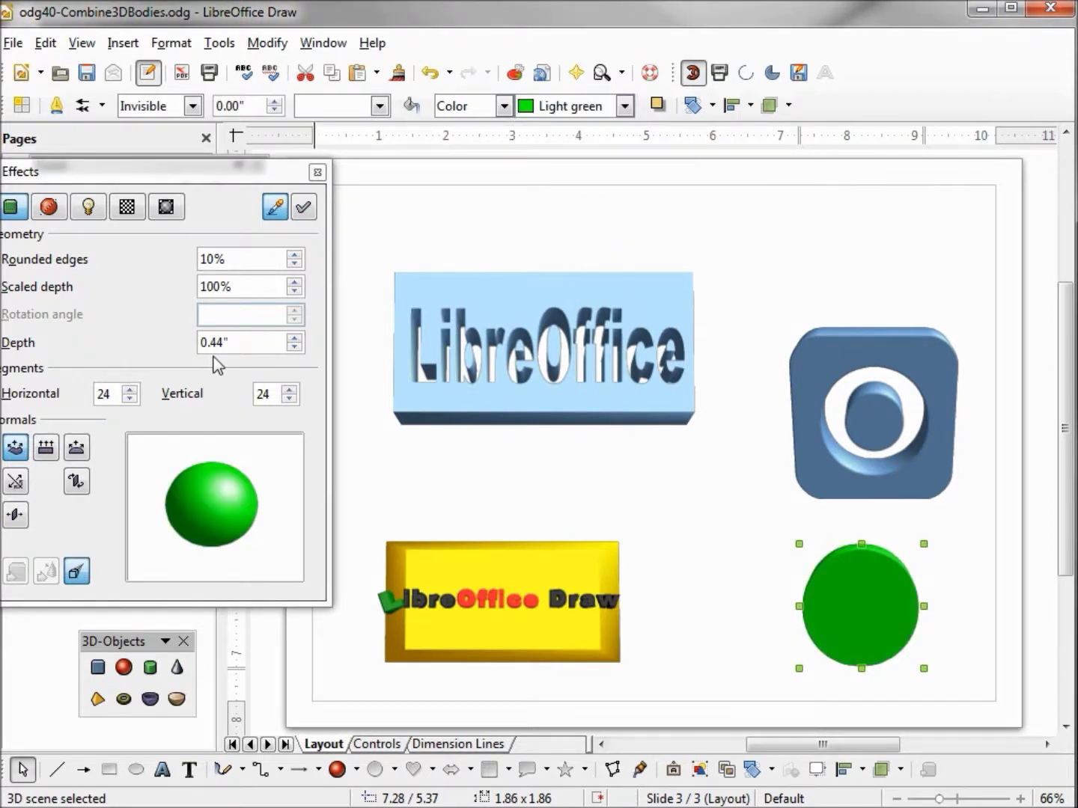
Set the green circle's extrusion depth to 0.10"
drag(232, 342, 157, 329)
text(.)
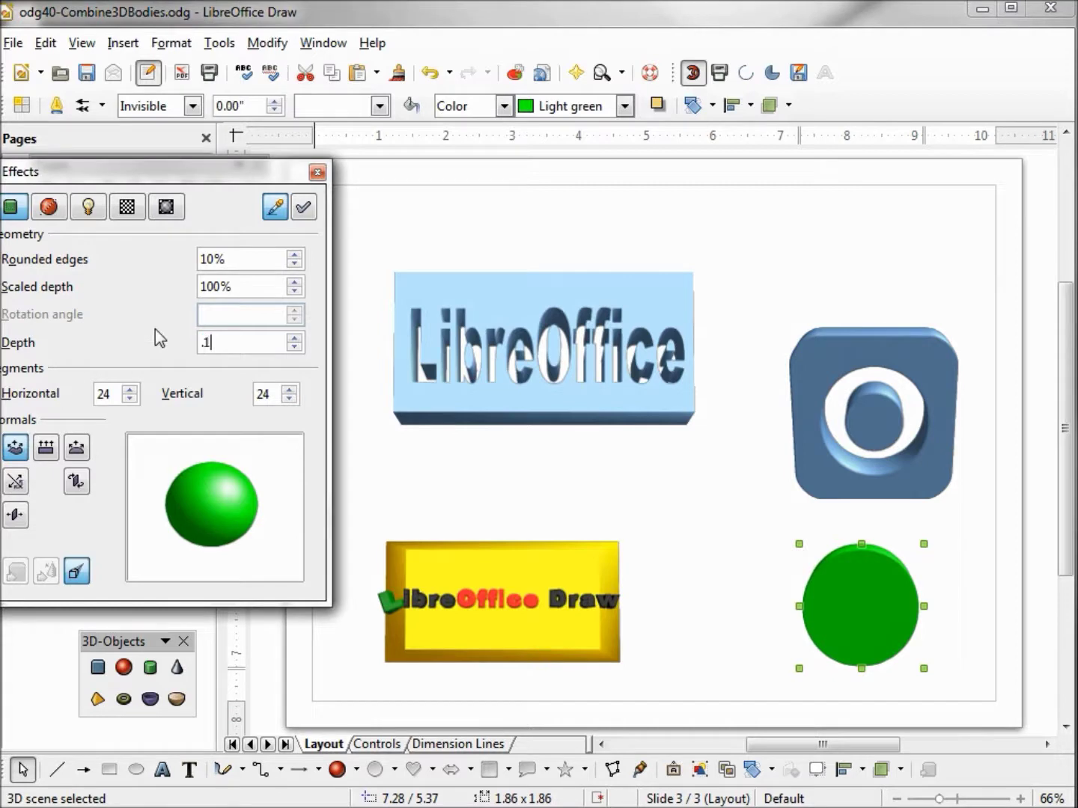
text(1)
click(303, 207)
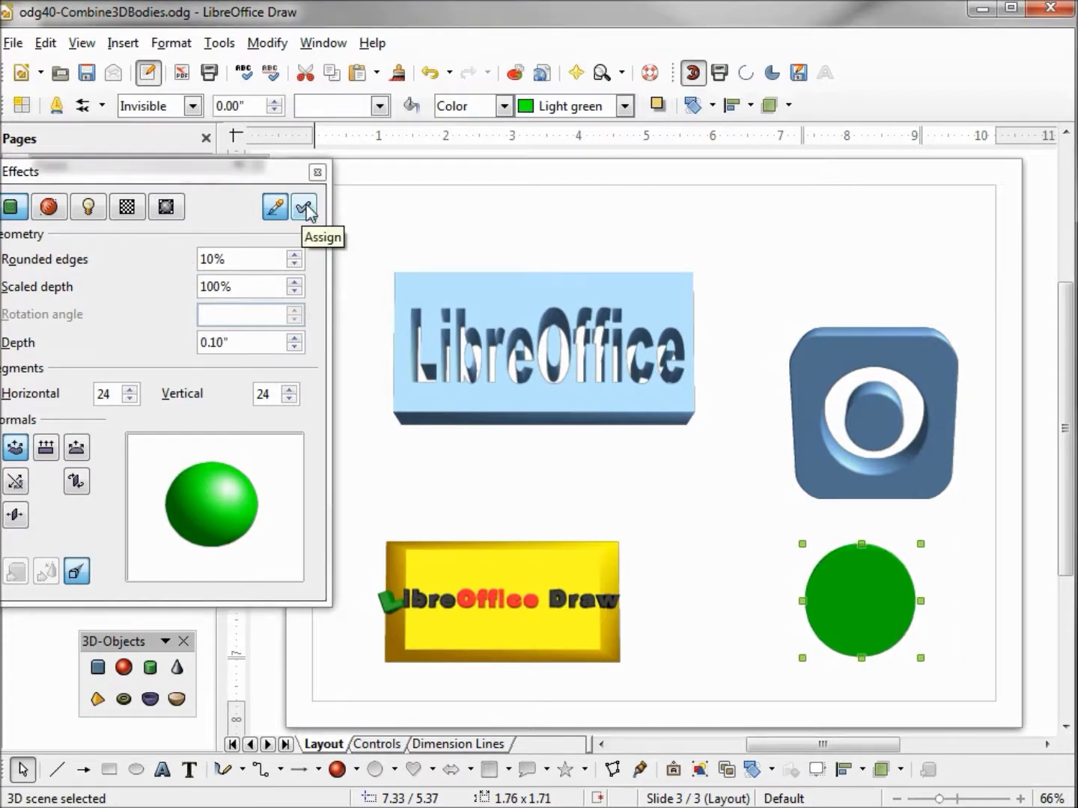
Cut the green circle and enter the blue 3D block's group
right_click(876, 595)
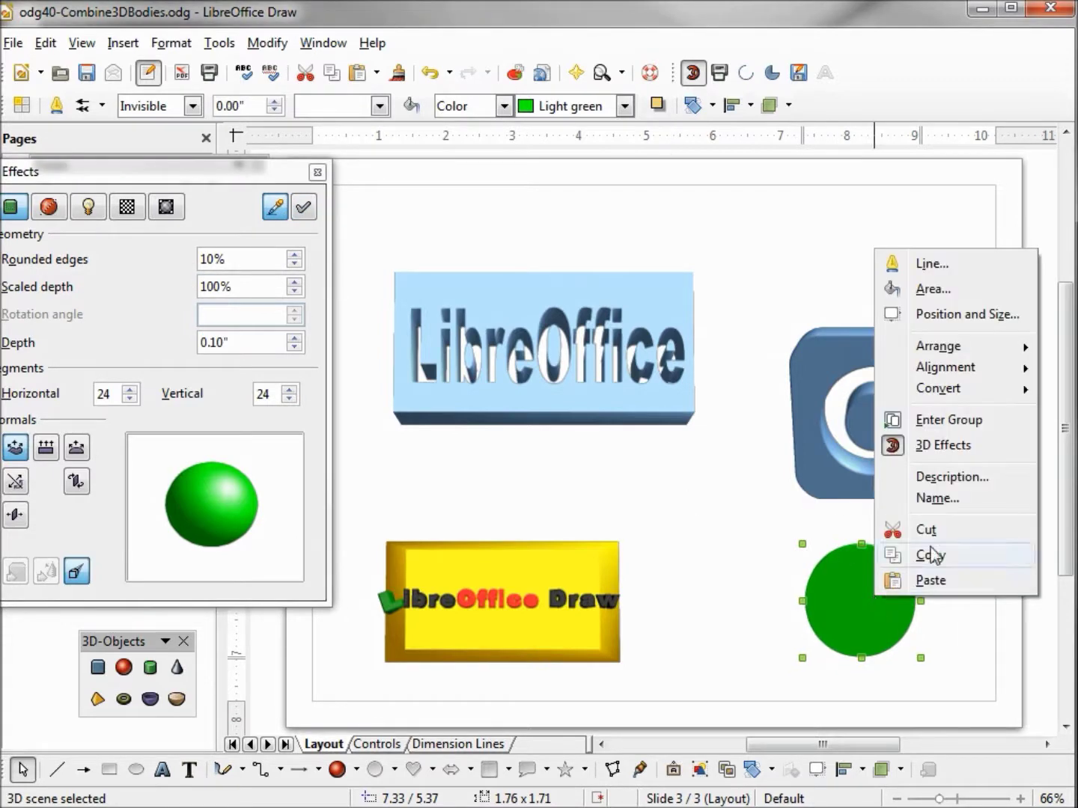
key(Escape)
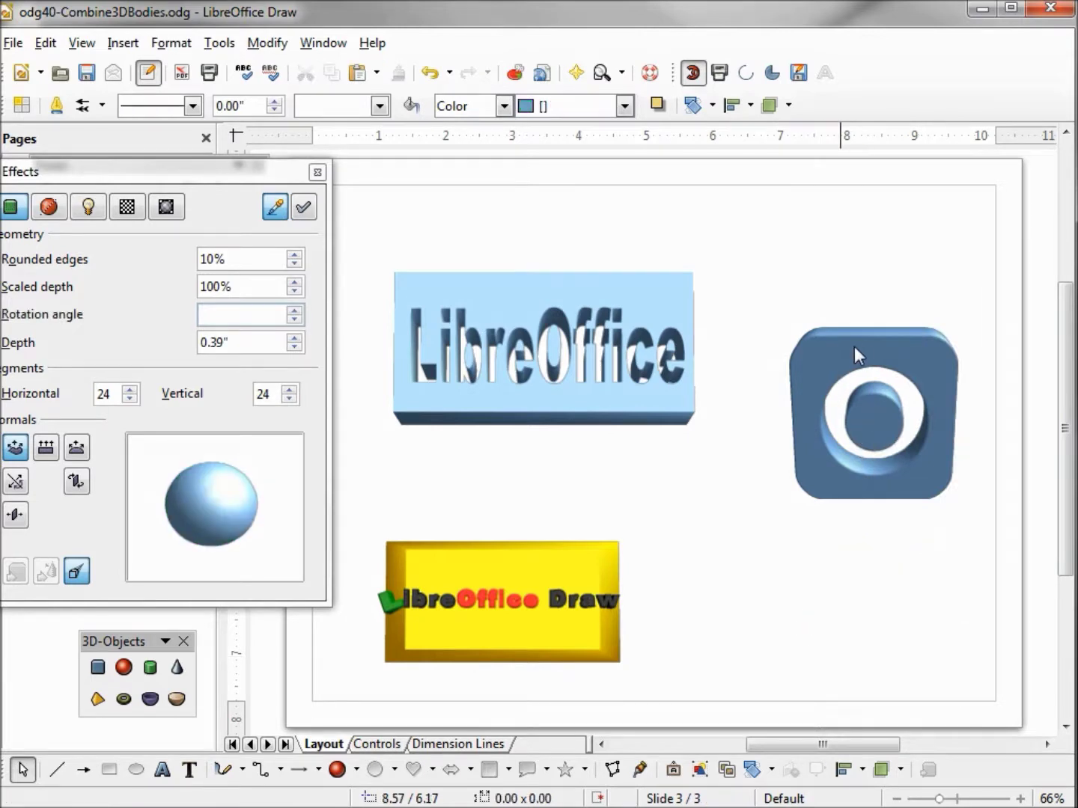
click(857, 342)
right_click(857, 342)
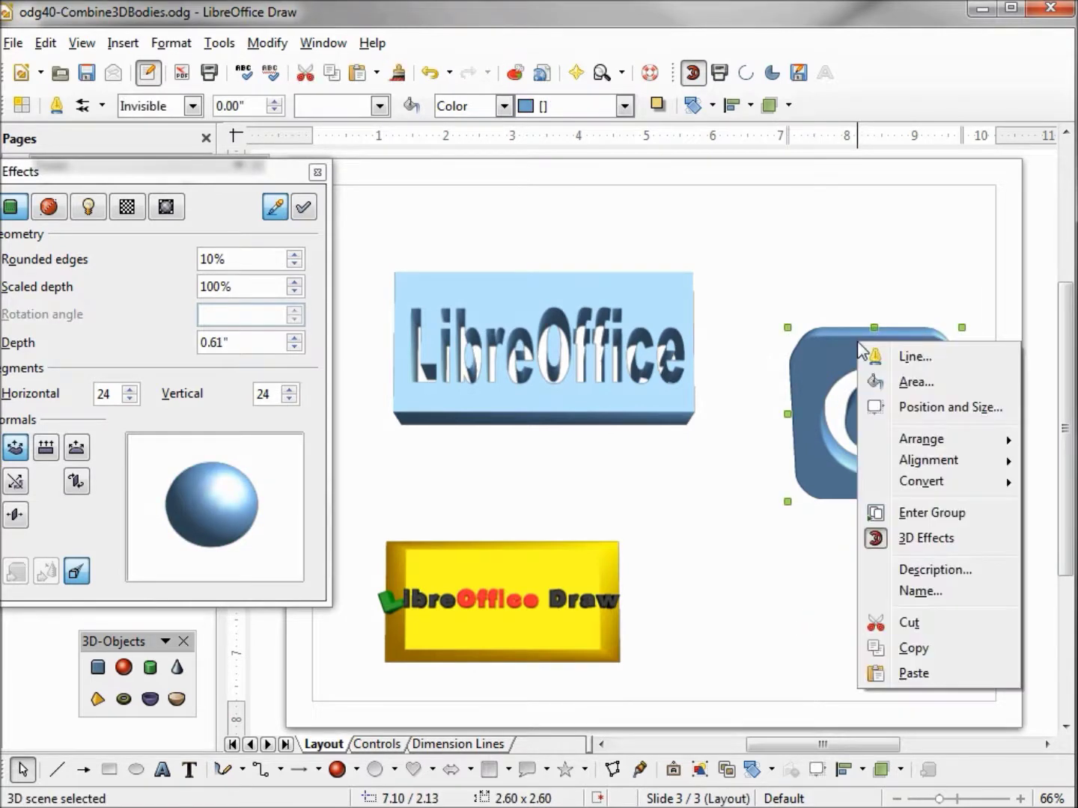
click(932, 513)
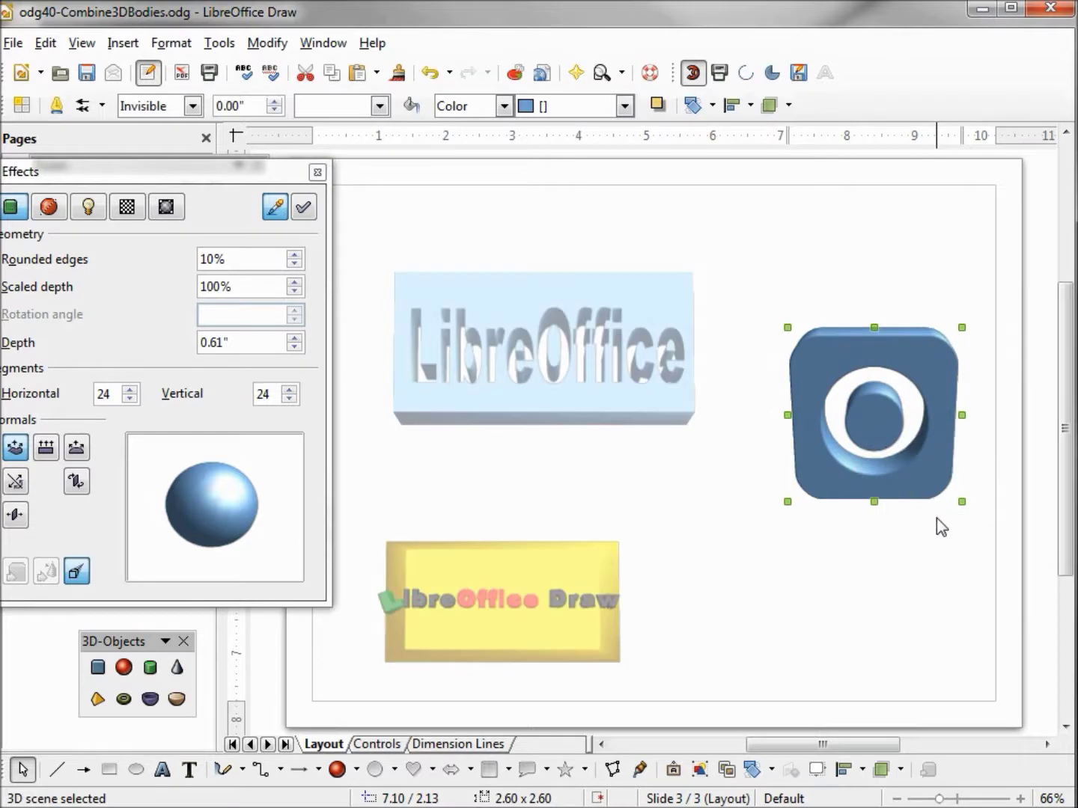
Paste the green circle into the group and centre it in the block's hole
right_click(859, 345)
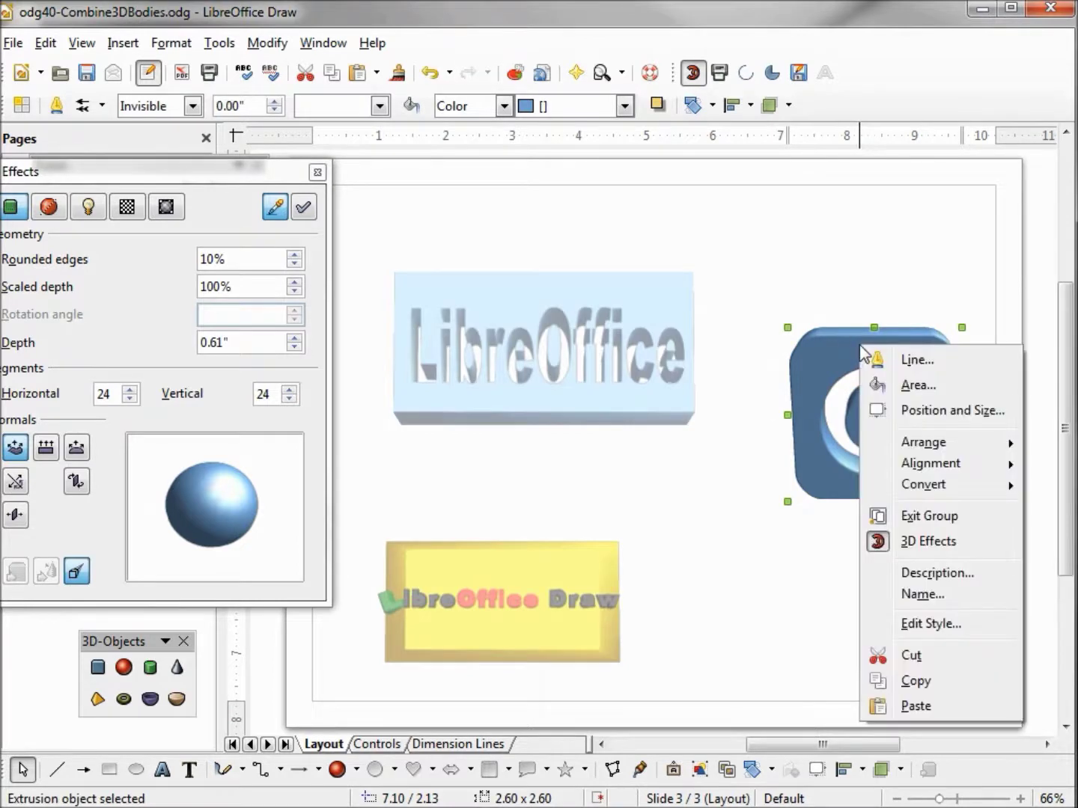
click(907, 706)
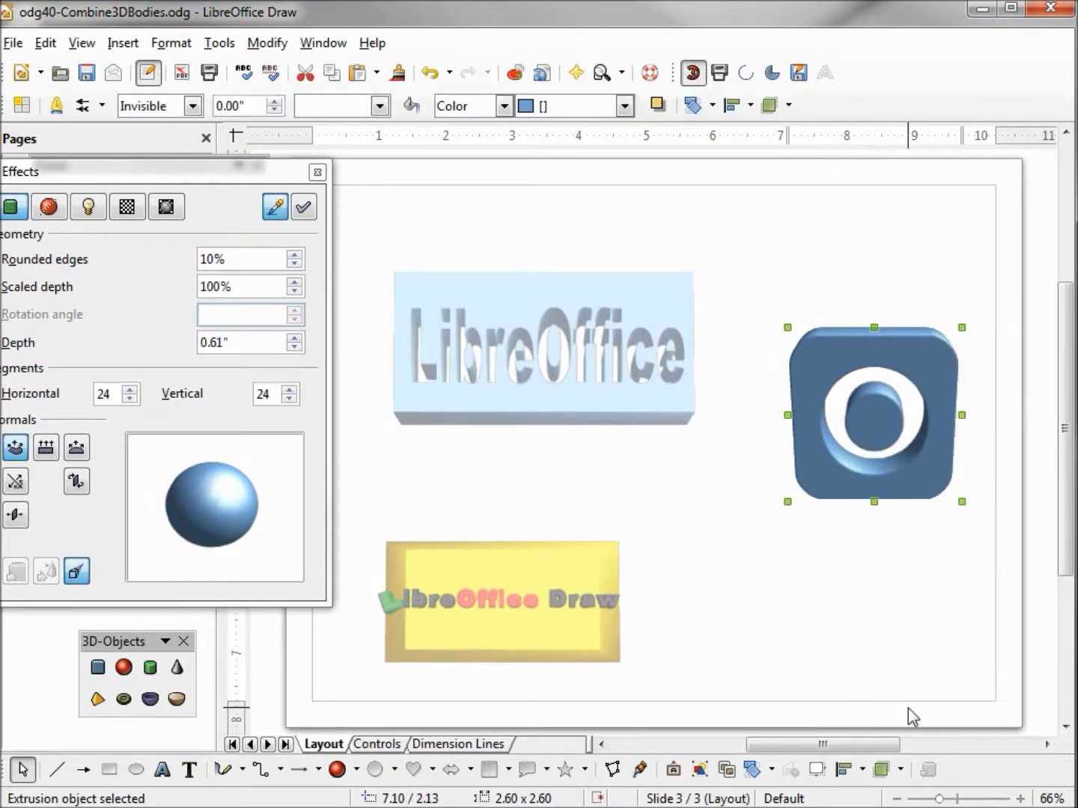
click(912, 372)
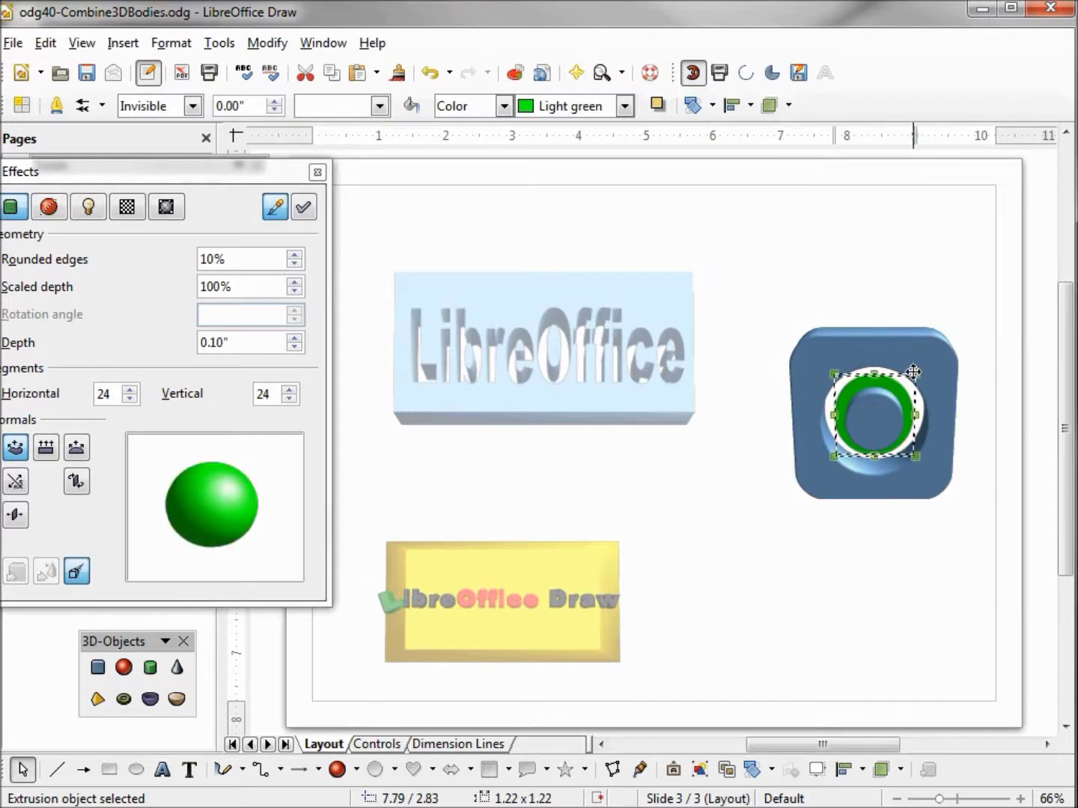
drag(913, 371, 957, 356)
right_click(942, 372)
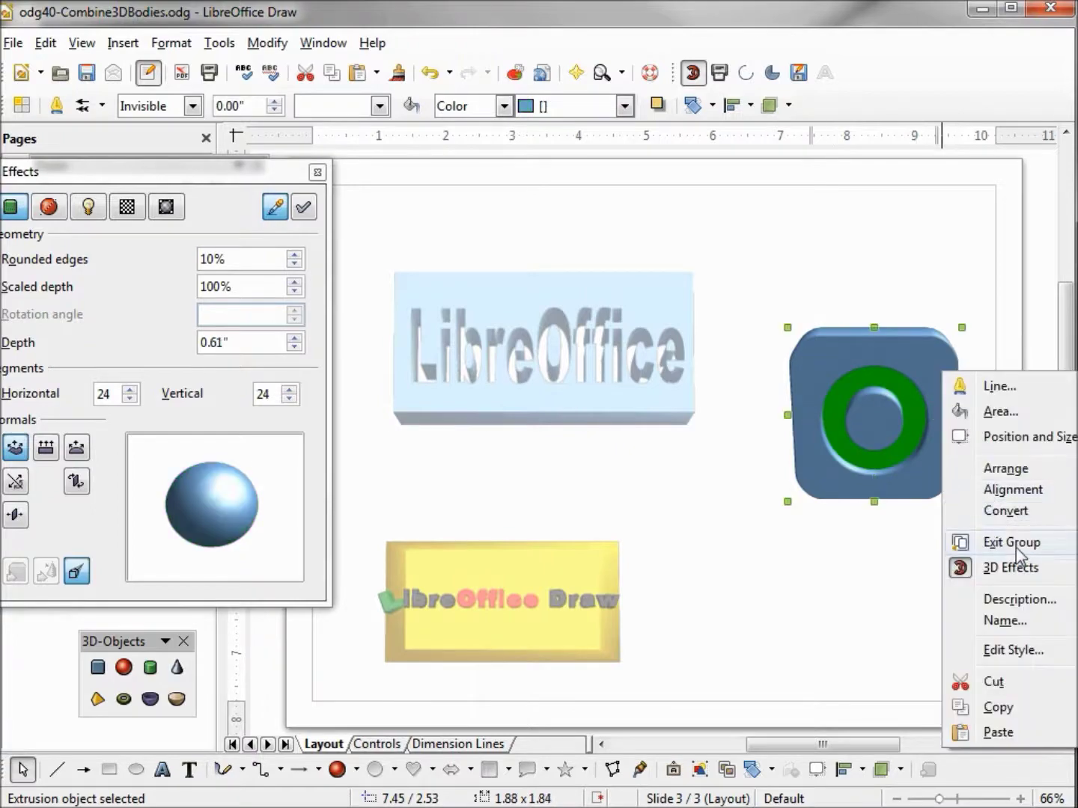